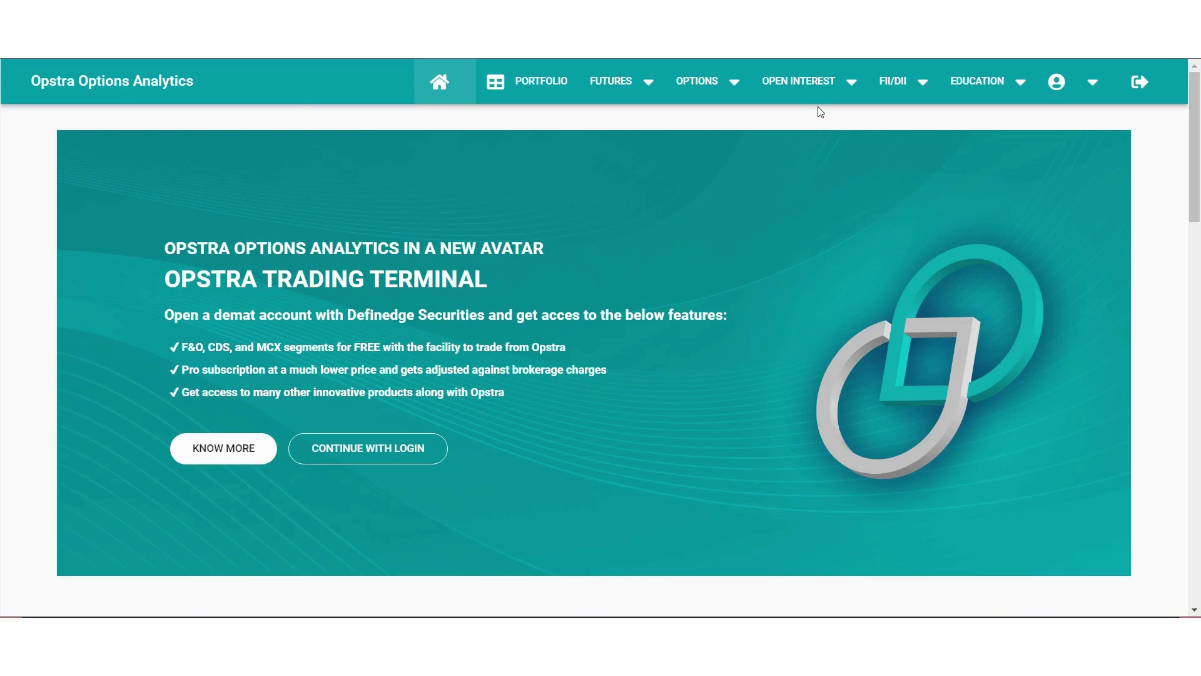
# Open the Options Simulator and select BANKNIFTY as the index.
pyautogui.click(737, 83)
pyautogui.click(713, 155)
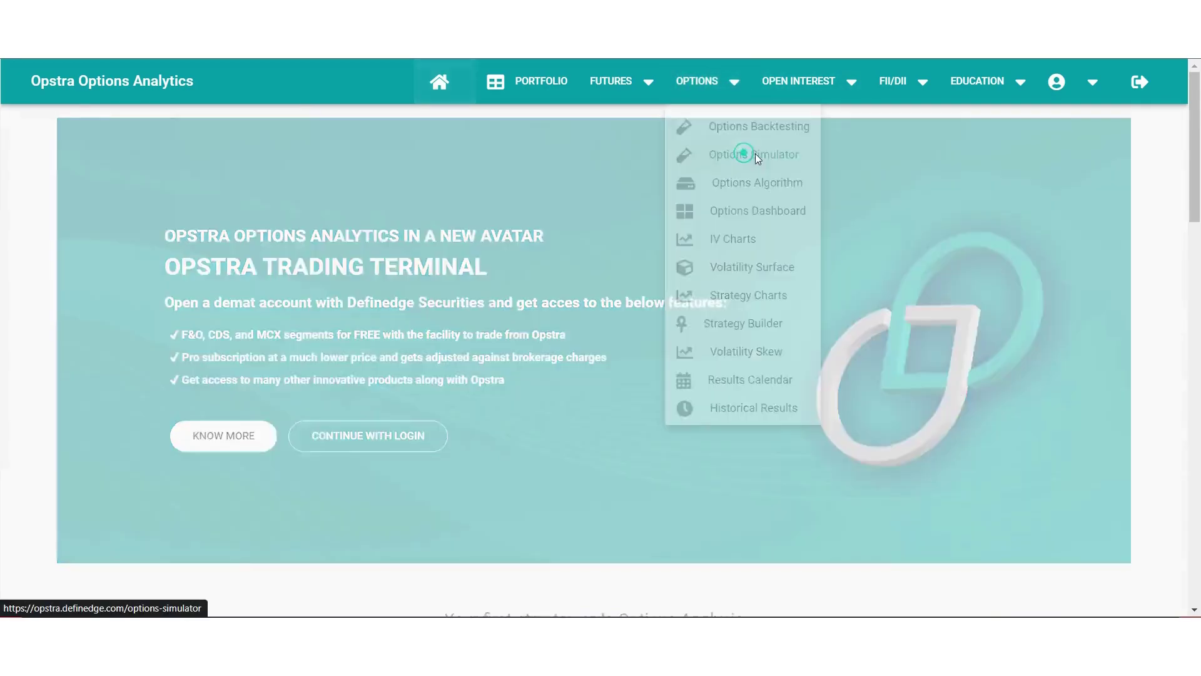
pyautogui.click(152, 203)
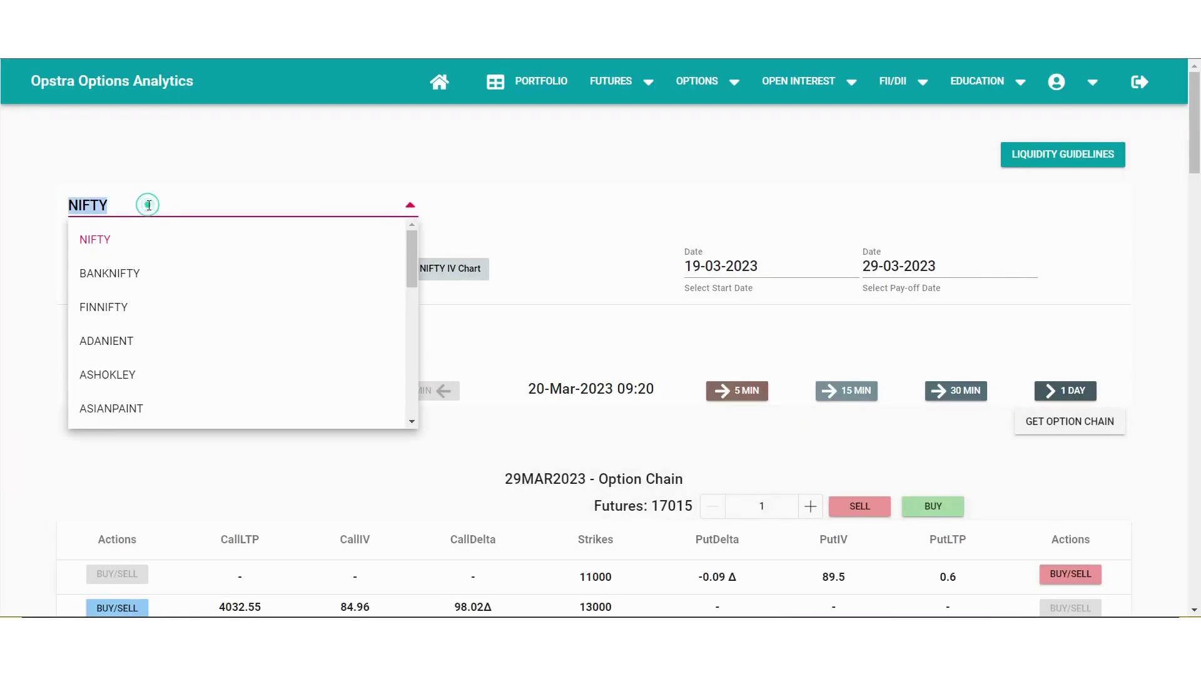
pyautogui.click(160, 271)
# Set the simulation start date to 24-11-2022.
pyautogui.scroll(-1, 625, 267)
pyautogui.click(766, 195)
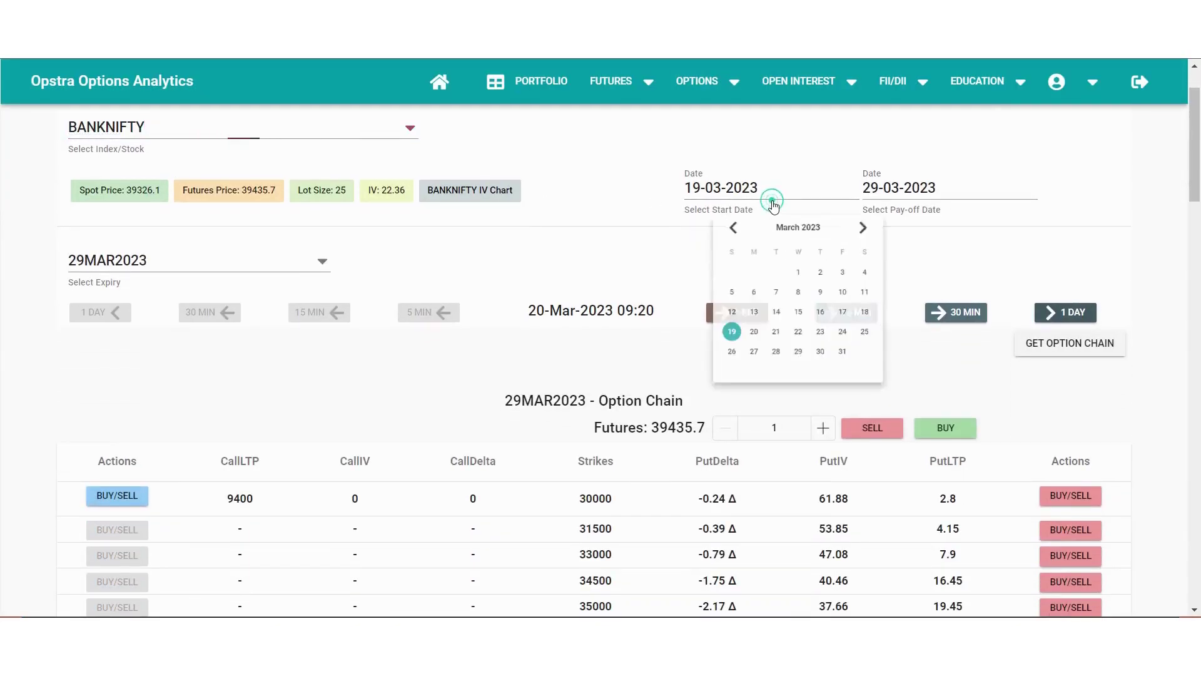
pyautogui.click(736, 233)
pyautogui.click(736, 233)
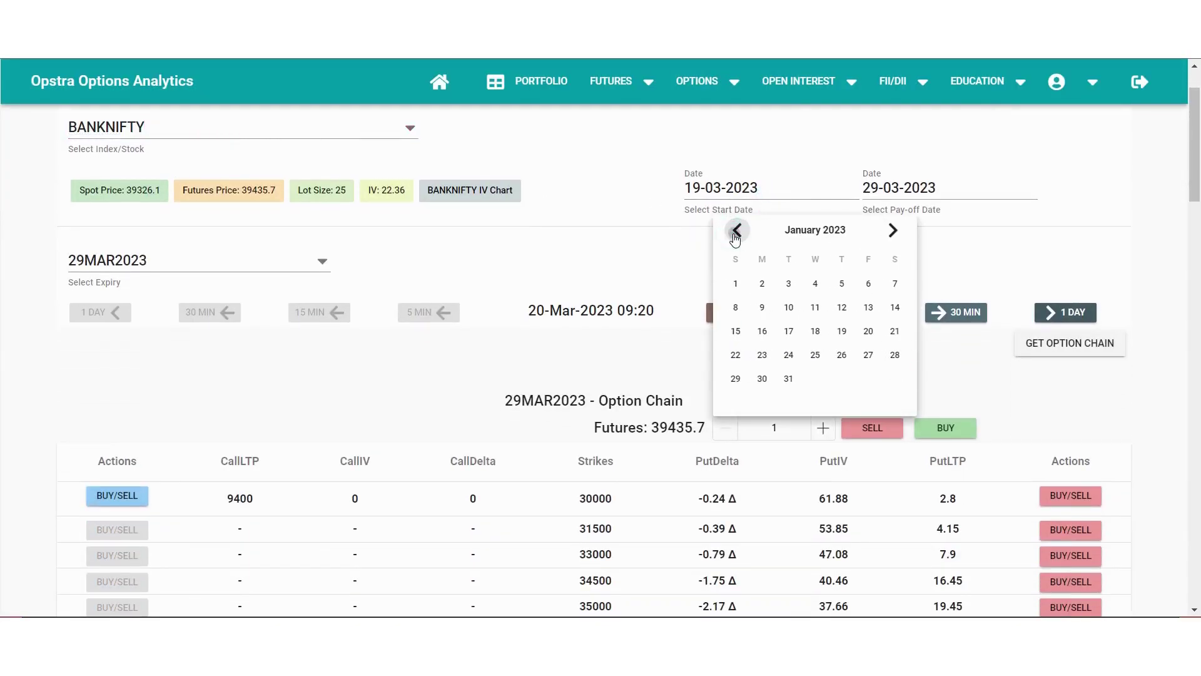
pyautogui.click(735, 233)
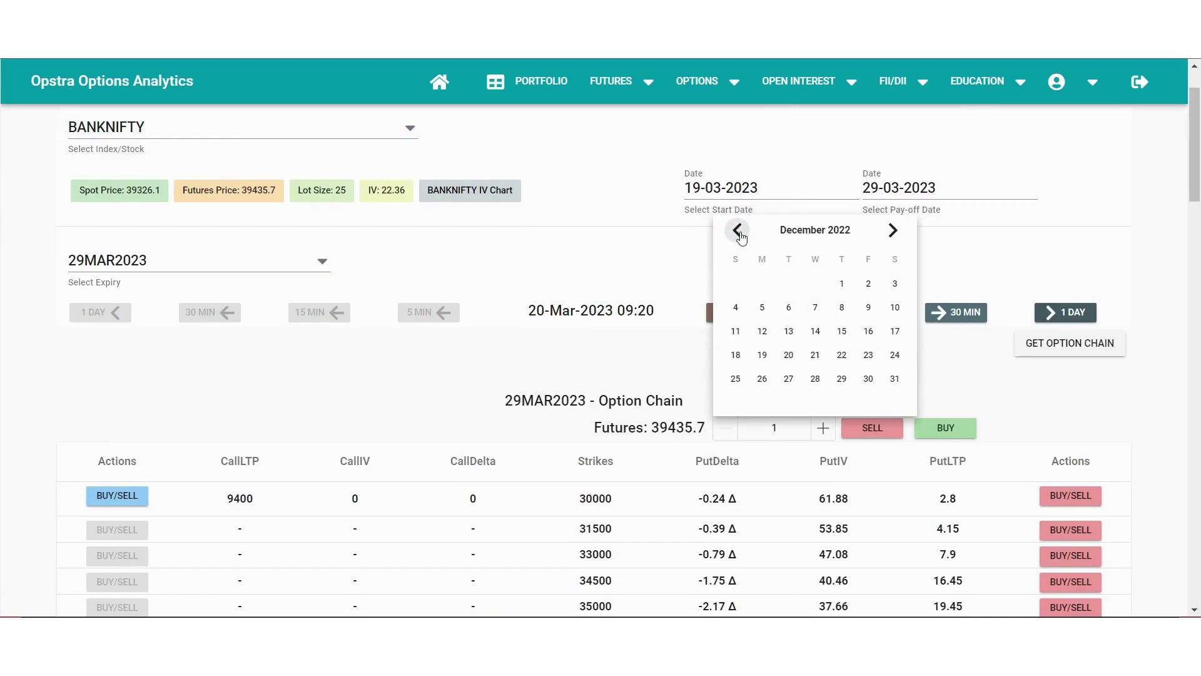
pyautogui.click(738, 231)
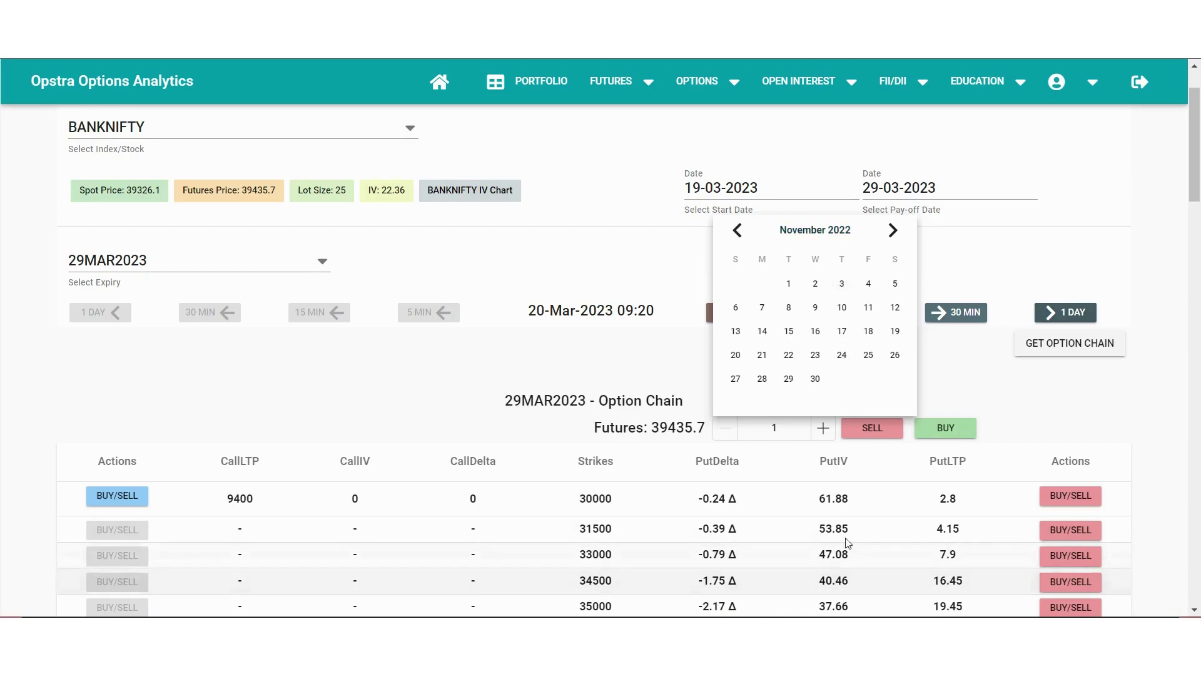
pyautogui.click(841, 354)
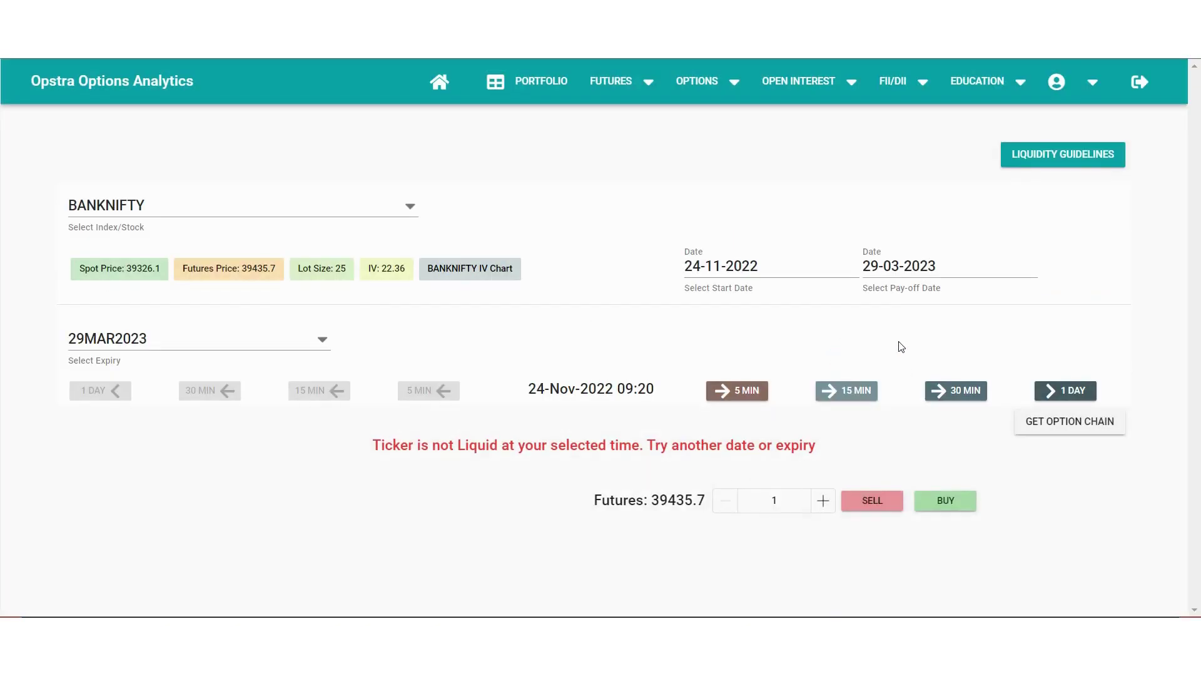
# Set the expiry to 29DEC2022 and look through its option chain.
pyautogui.click(245, 334)
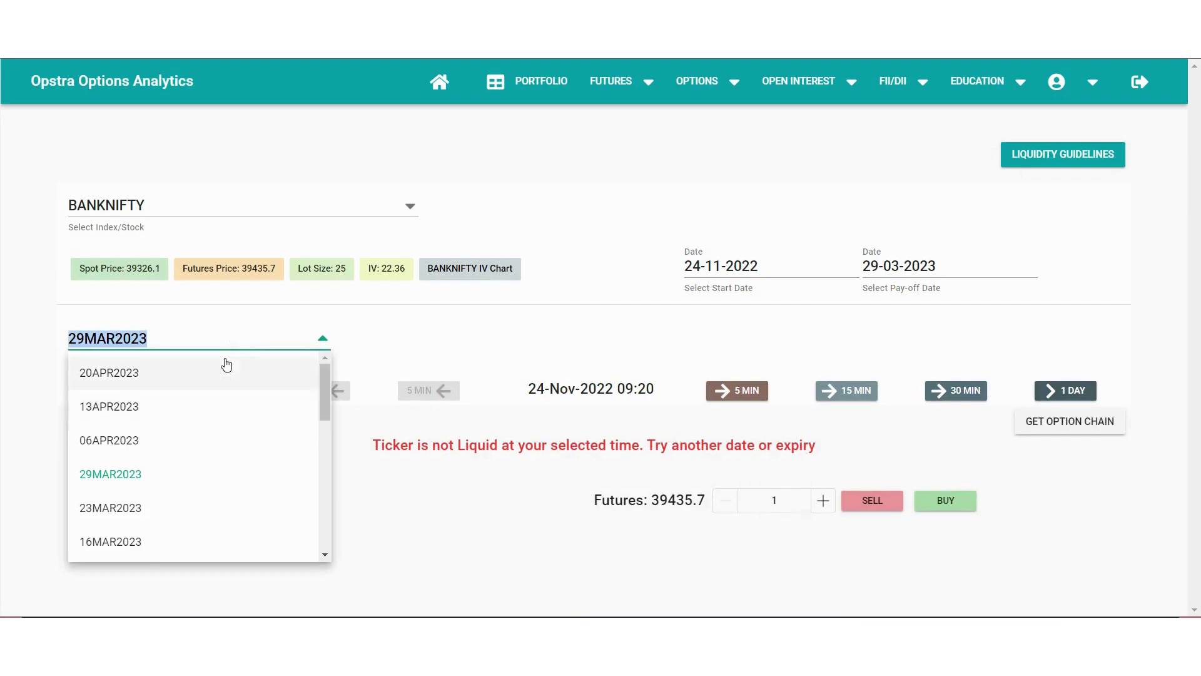
pyautogui.scroll(-3, 222, 400)
pyautogui.scroll(-2, 194, 489)
pyautogui.scroll(-5, 176, 498)
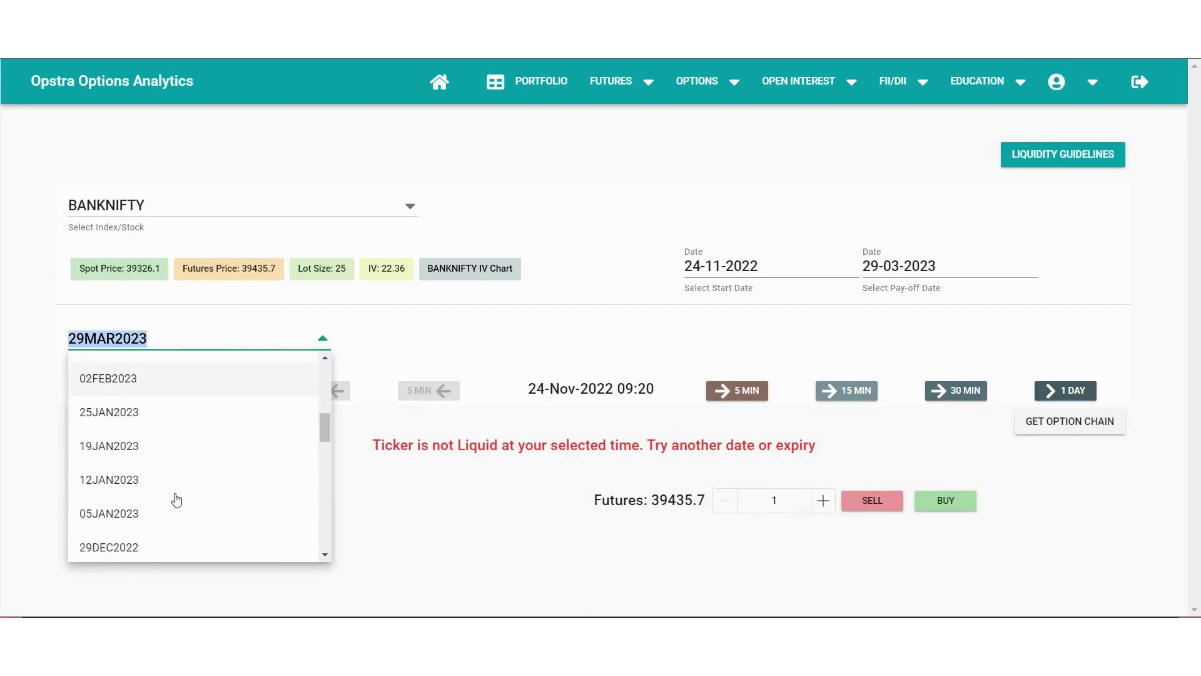
pyautogui.click(174, 446)
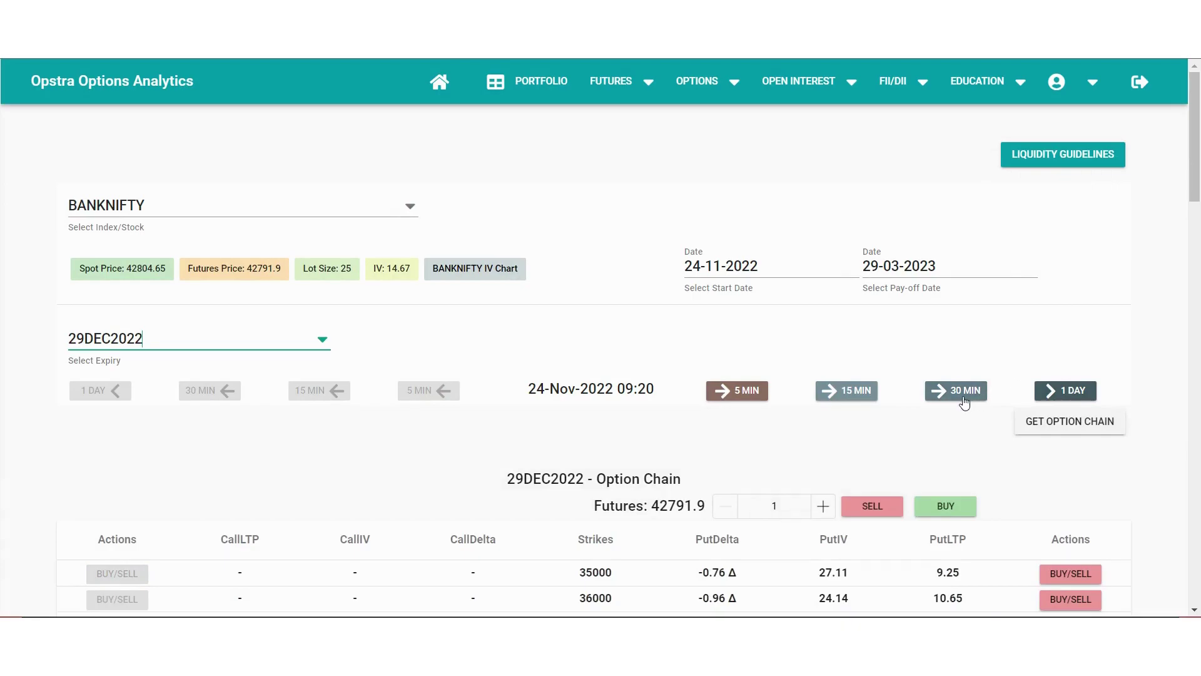
pyautogui.scroll(-4, 965, 402)
pyautogui.scroll(-20, 965, 402)
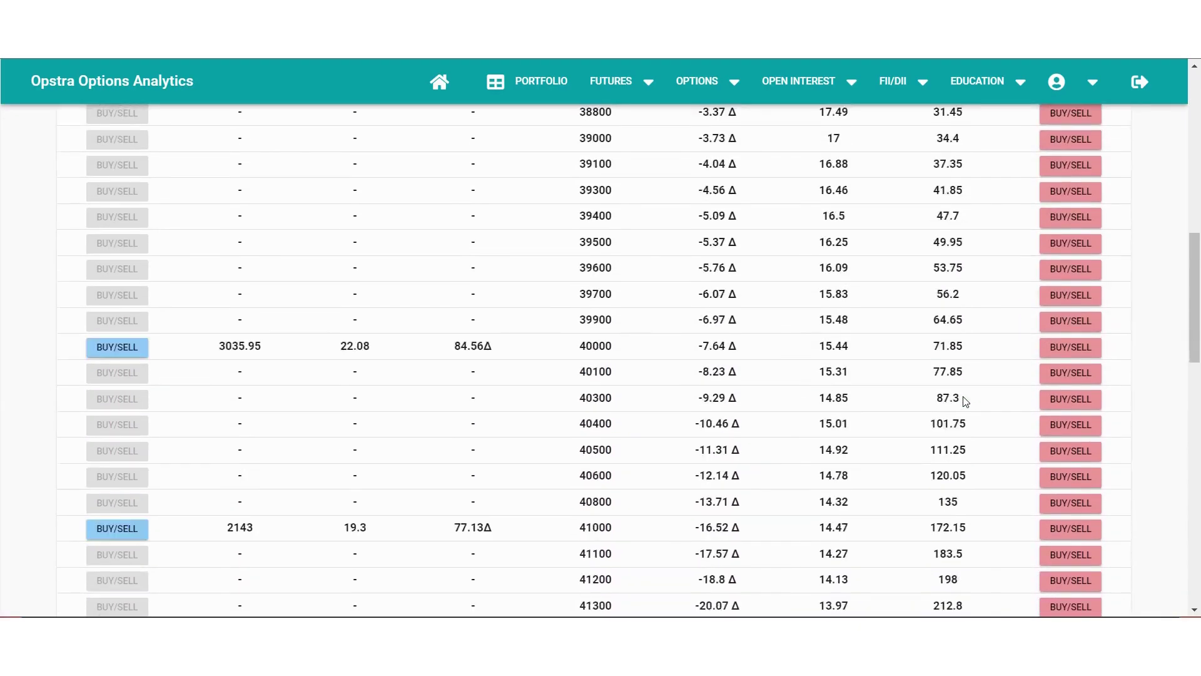
pyautogui.scroll(5, 550, 360)
pyautogui.scroll(20, 549, 360)
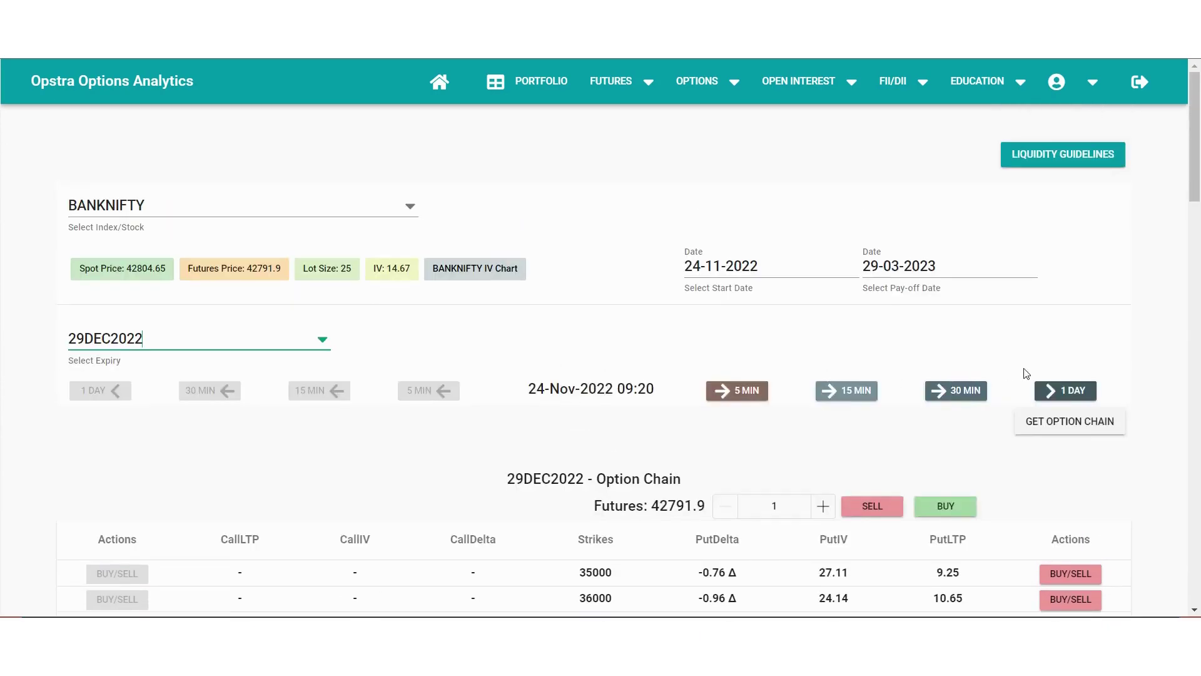
# Move the simulation time to 25-Nov-2022 15:20 and load the option chain for that moment.
pyautogui.click(1044, 391)
pyautogui.click(955, 393)
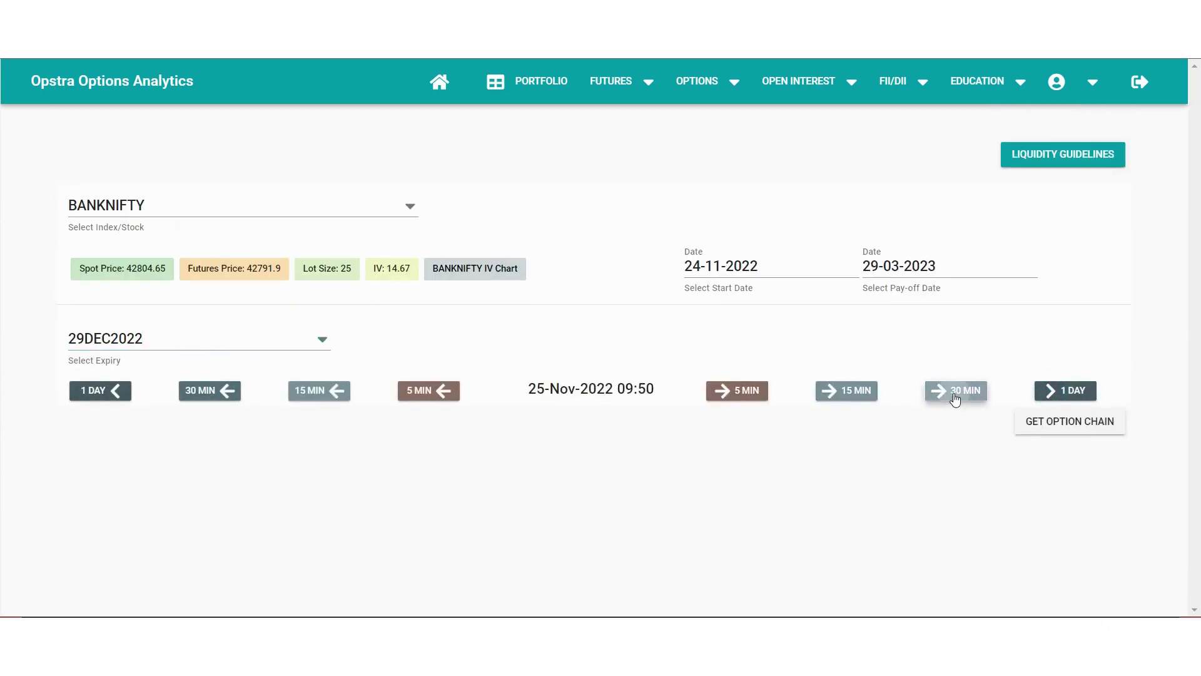
pyautogui.click(956, 393)
pyautogui.click(956, 393)
pyautogui.click(955, 393)
pyautogui.click(956, 393)
pyautogui.click(956, 399)
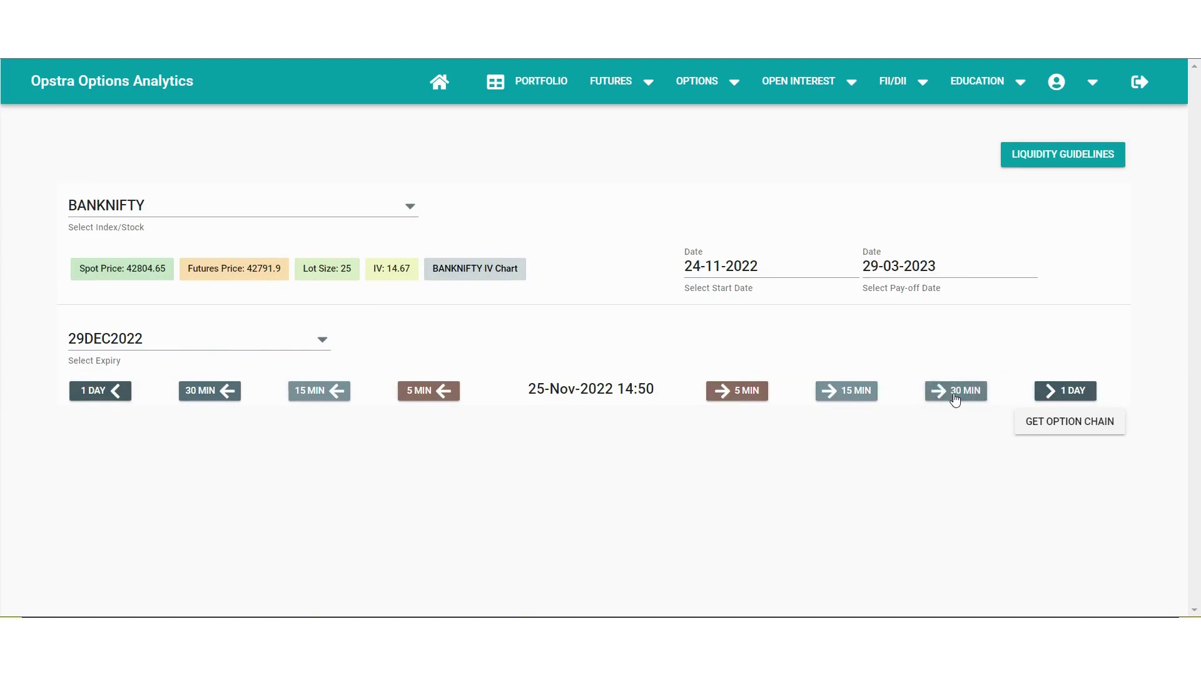
pyautogui.click(956, 399)
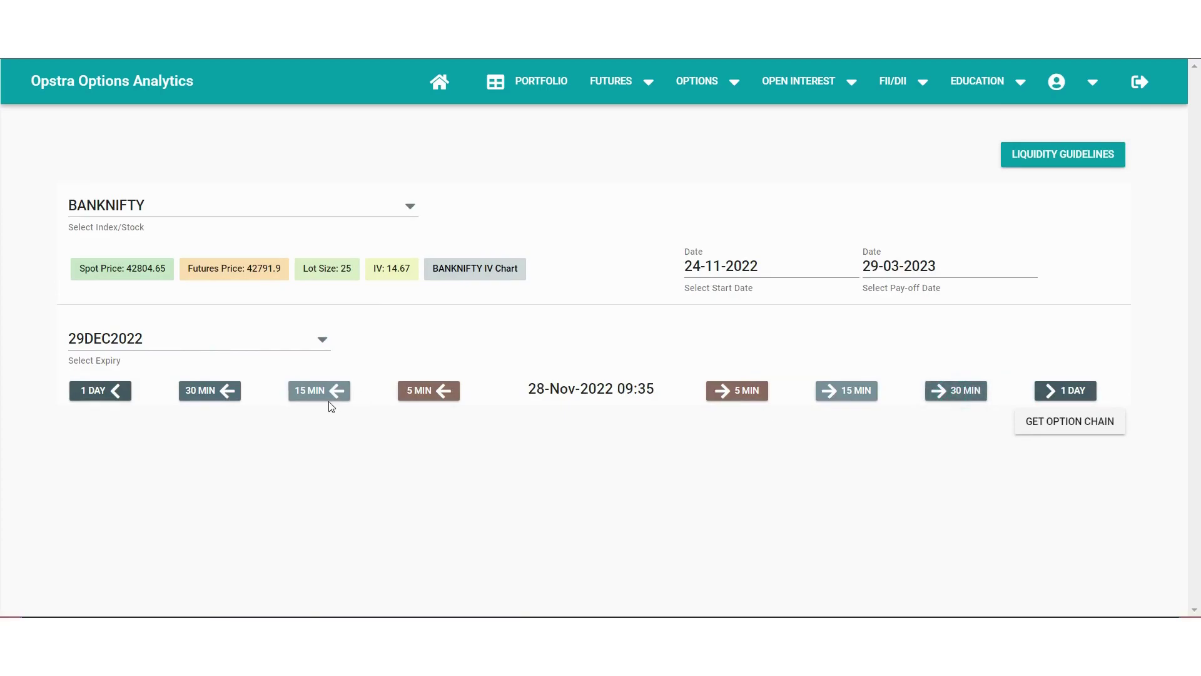
pyautogui.click(331, 407)
pyautogui.click(330, 406)
pyautogui.click(1045, 426)
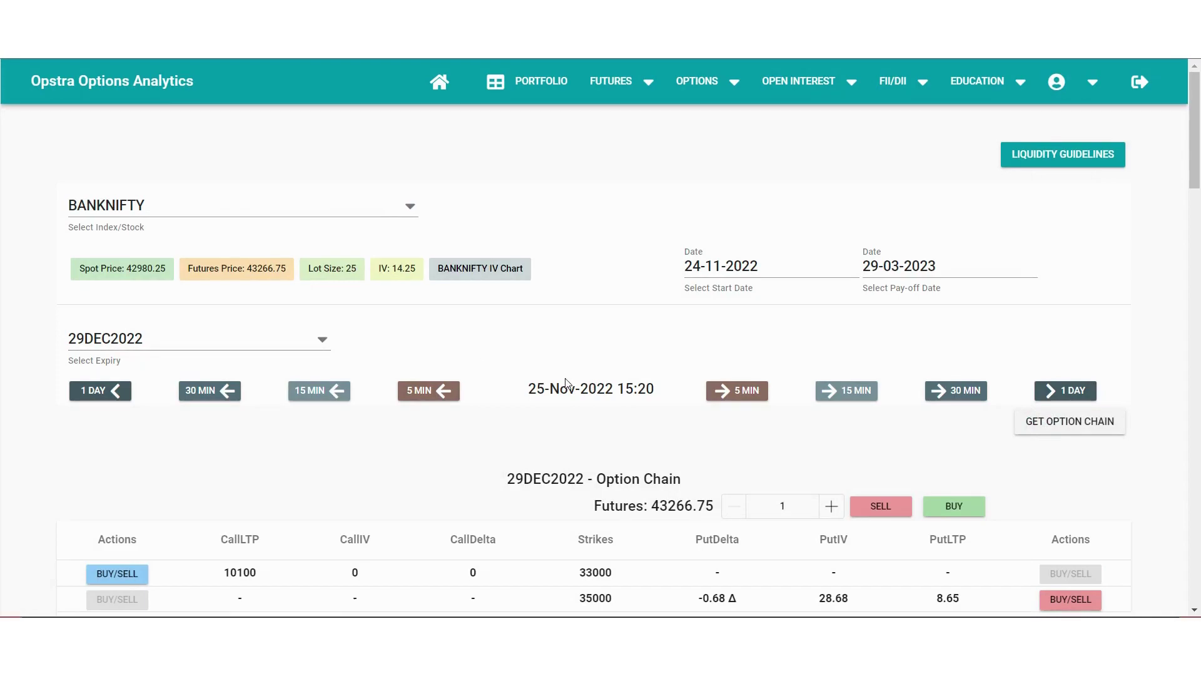
# Check the spot price and add short positions of 10 lots each in the 43000 put and the 43000 call.
pyautogui.moveTo(527, 385); pyautogui.dragTo(660, 387)
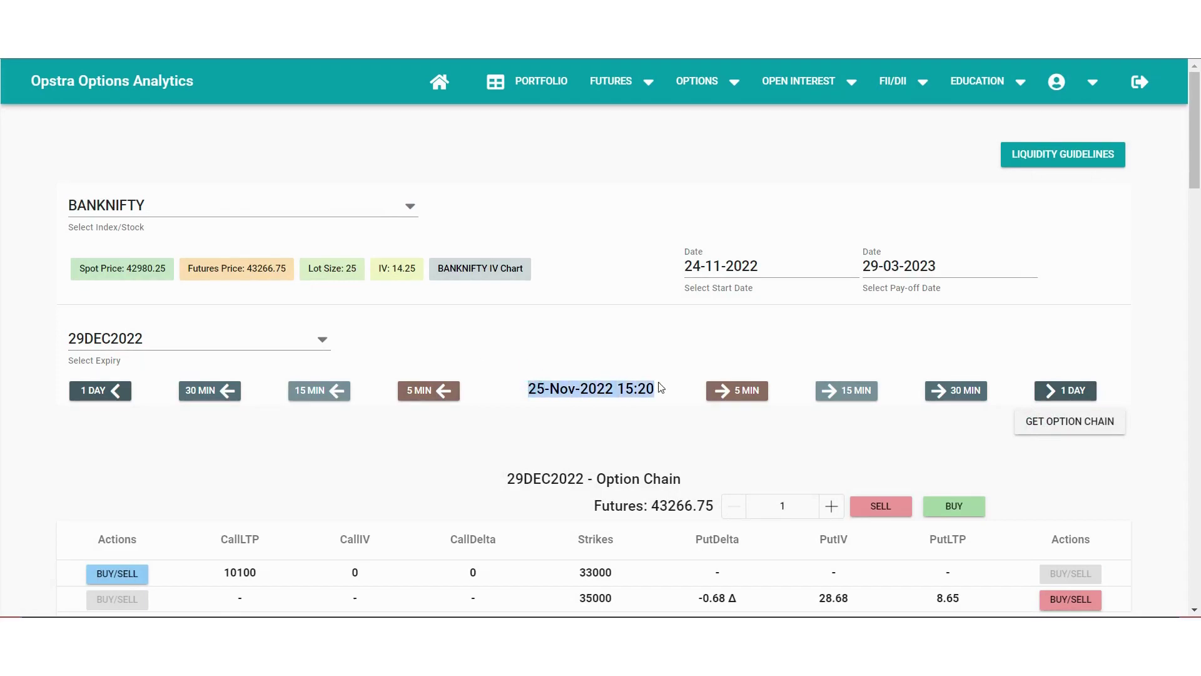
pyautogui.moveTo(122, 266); pyautogui.dragTo(166, 273)
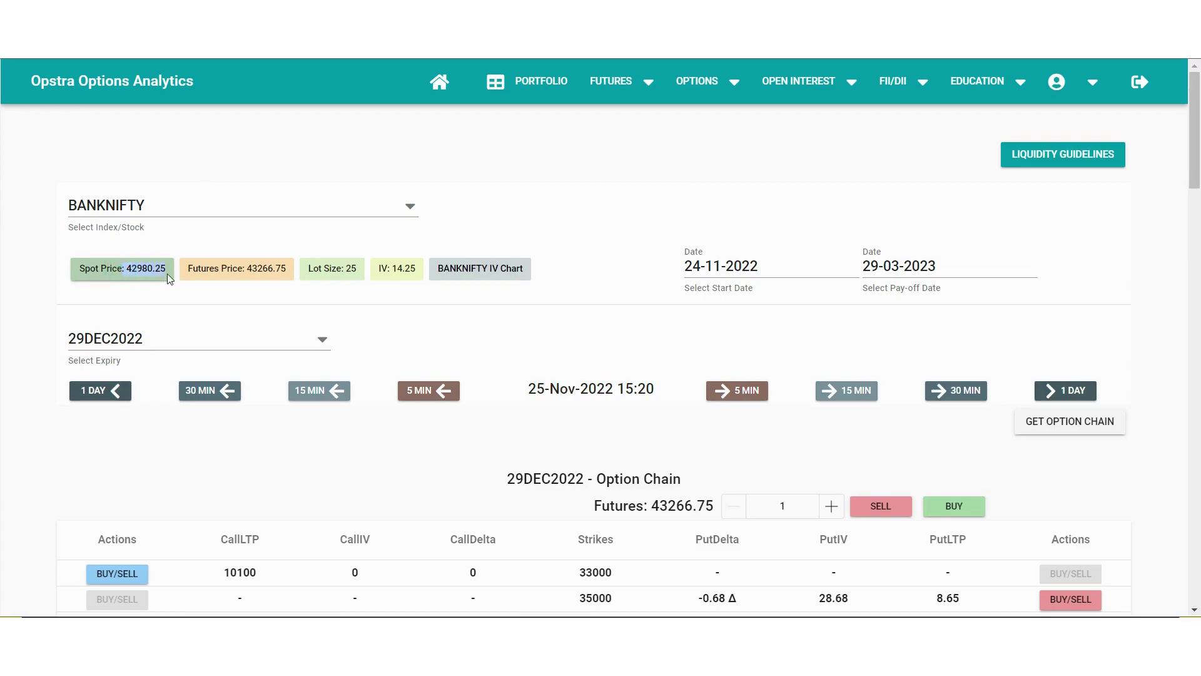
pyautogui.scroll(-20, 707, 319)
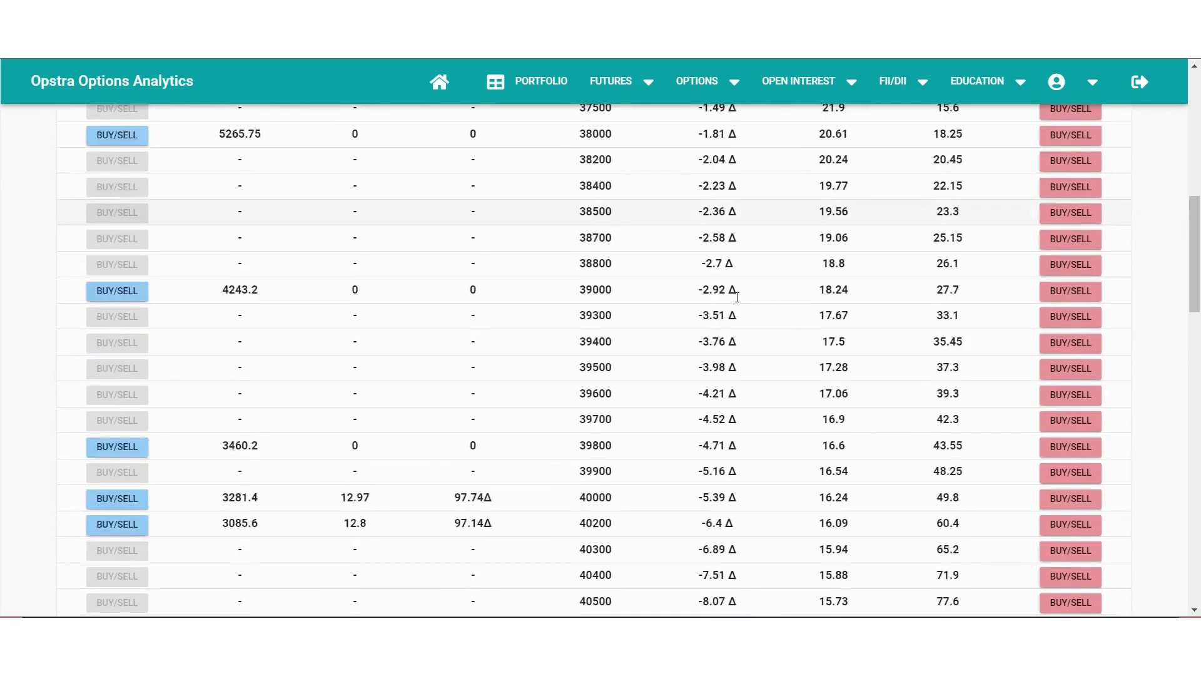
pyautogui.scroll(-3, 632, 426)
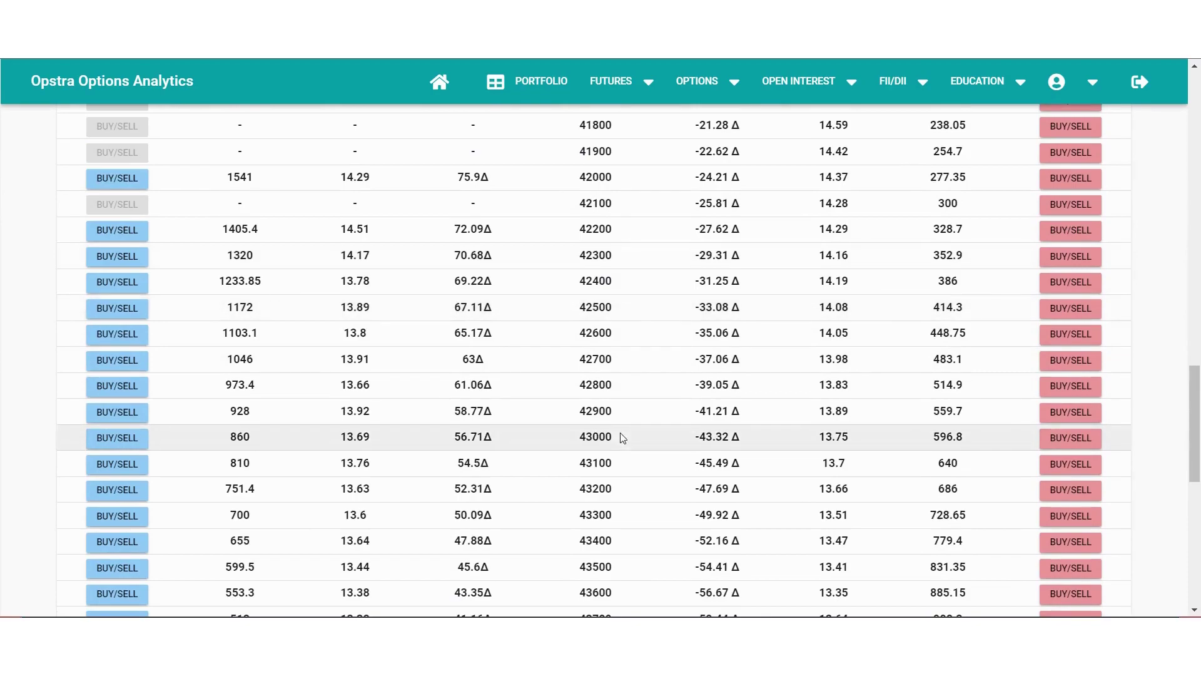
pyautogui.click(1068, 437)
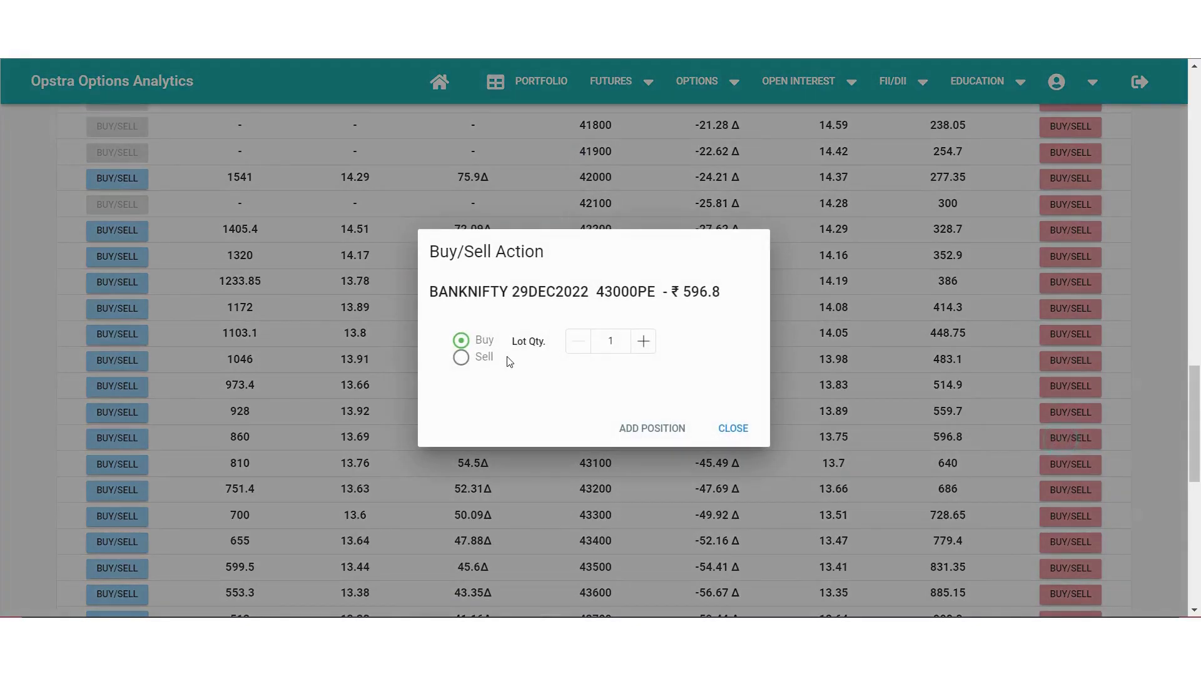
pyautogui.click(652, 425)
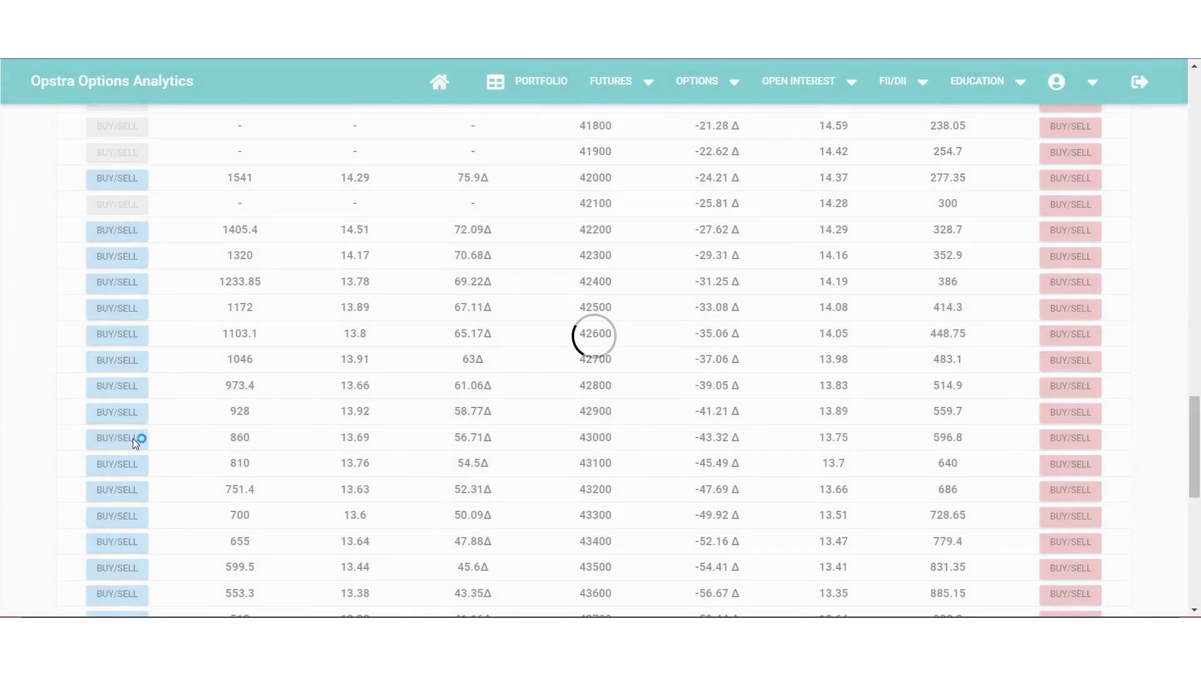
pyautogui.click(133, 438)
pyautogui.click(667, 429)
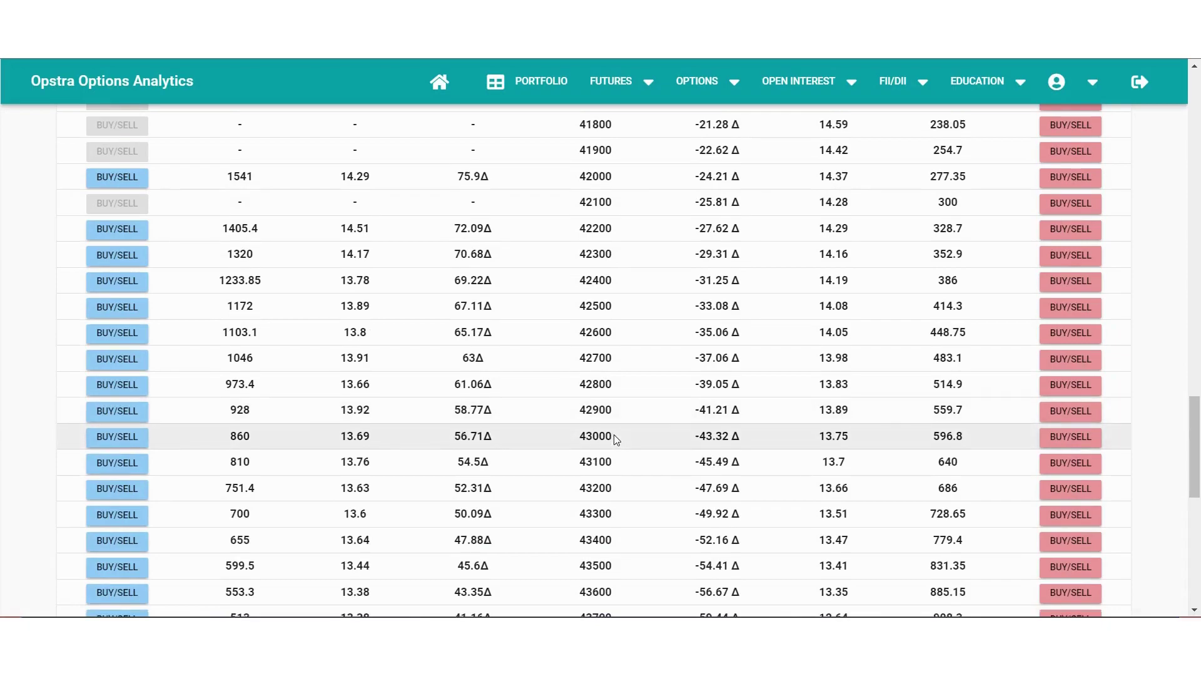
# Add long positions of 10 lots each in the 44500 call and the 41500 put.
pyautogui.scroll(-3, 616, 428)
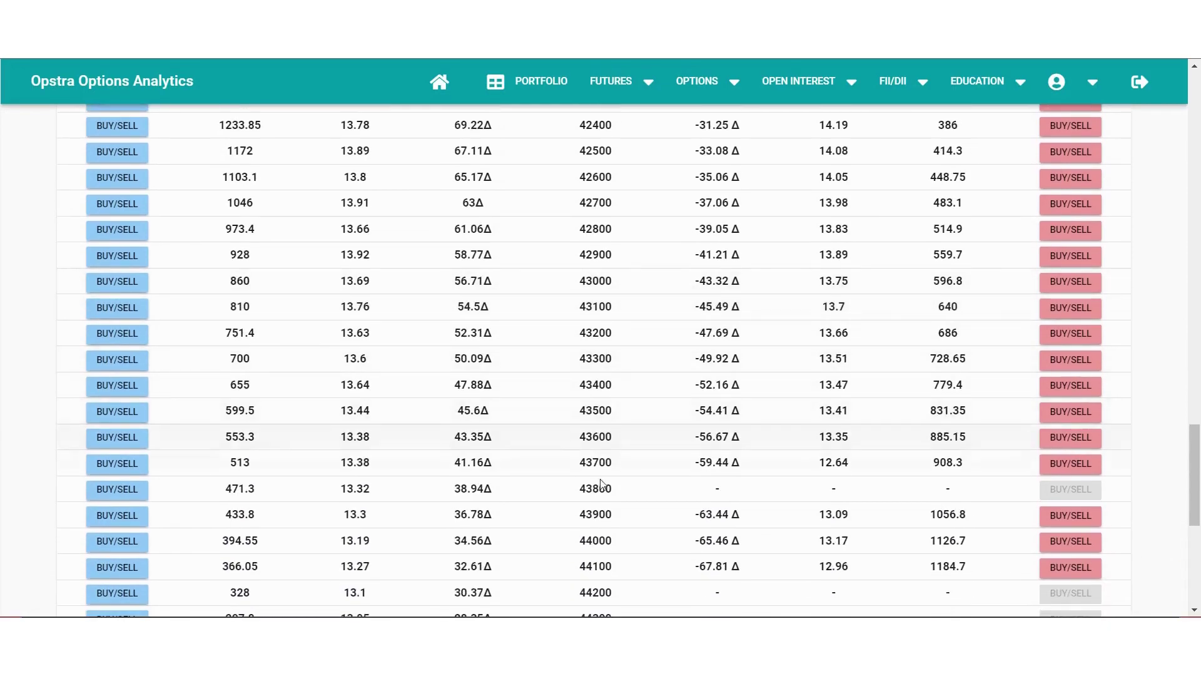
pyautogui.scroll(-2, 614, 540)
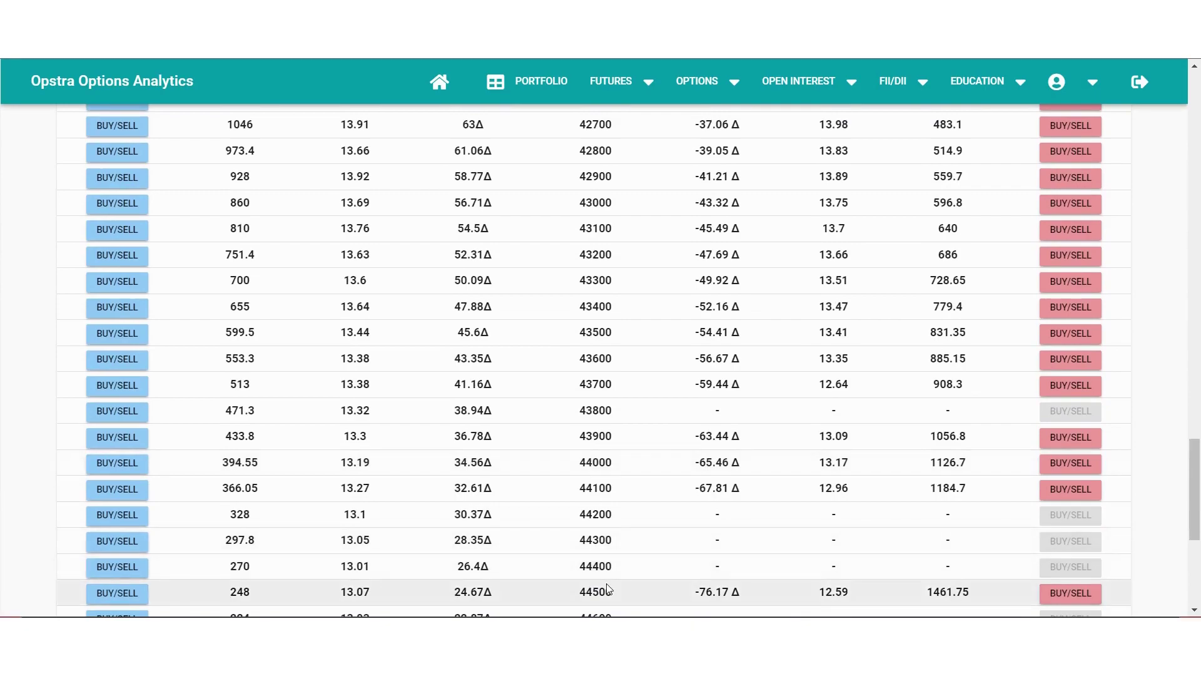
pyautogui.click(117, 593)
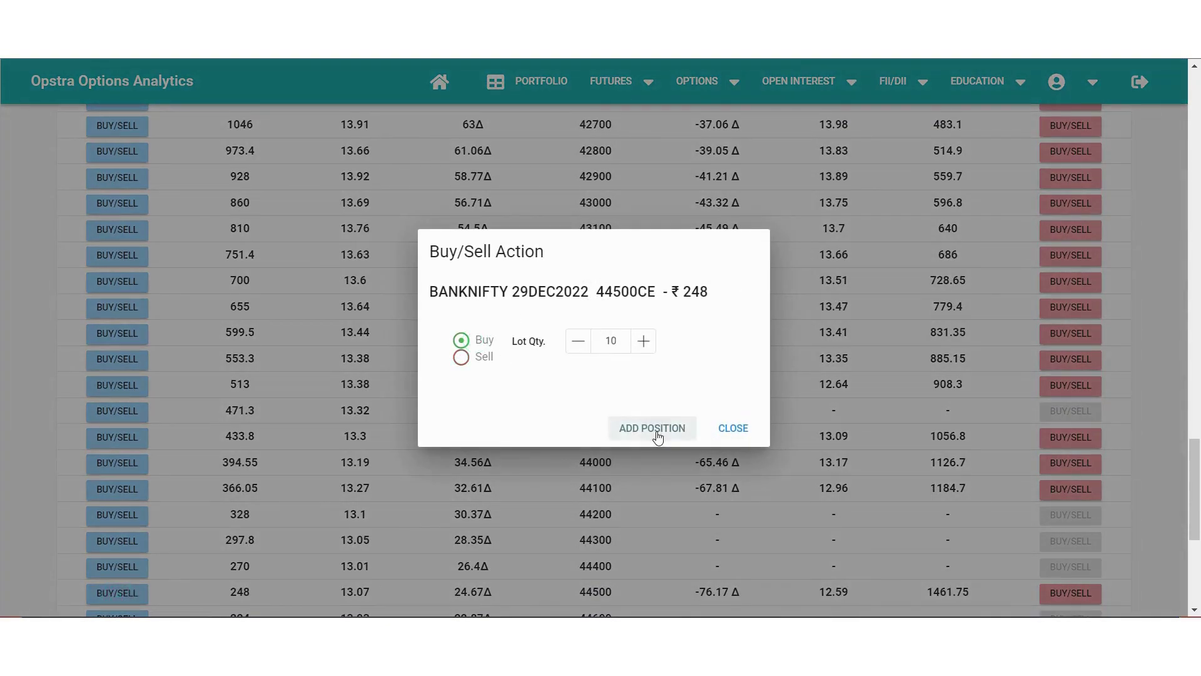
pyautogui.click(654, 429)
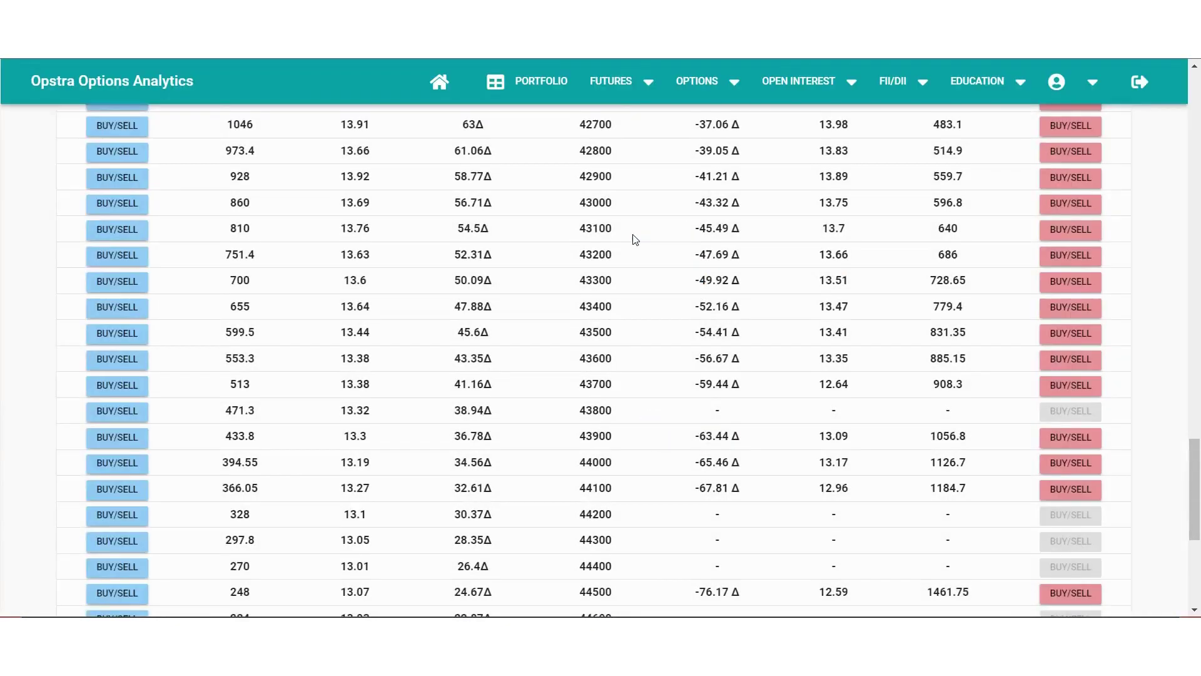
pyautogui.scroll(5, 635, 235)
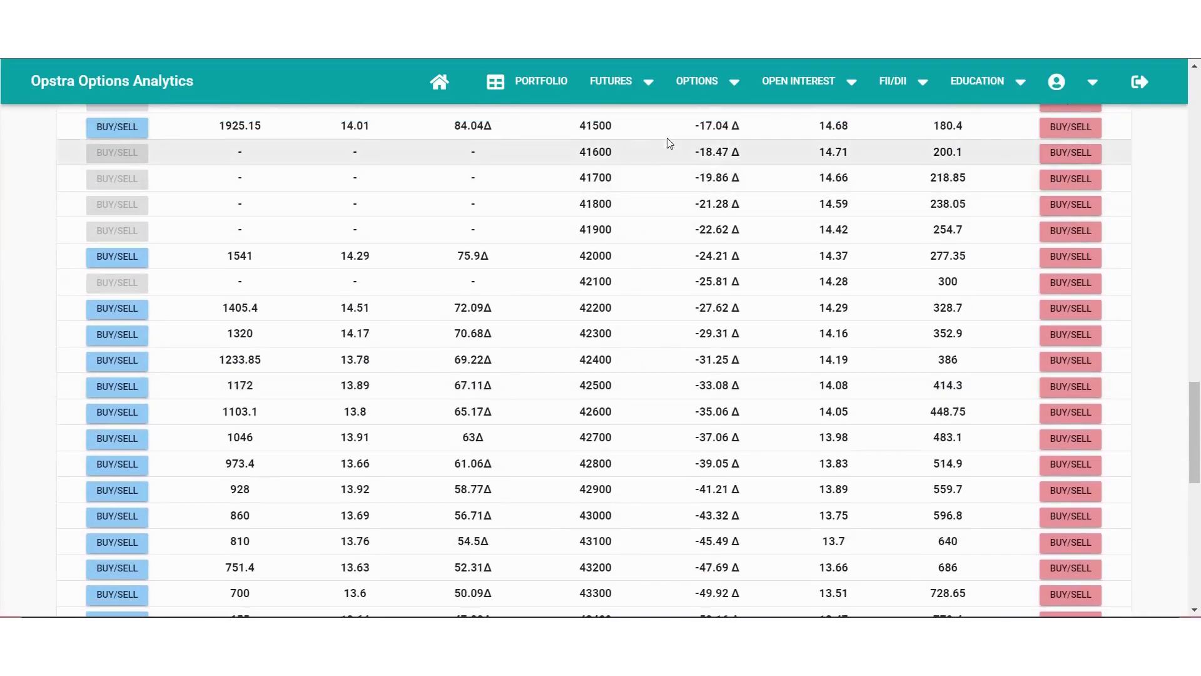
pyautogui.click(1090, 127)
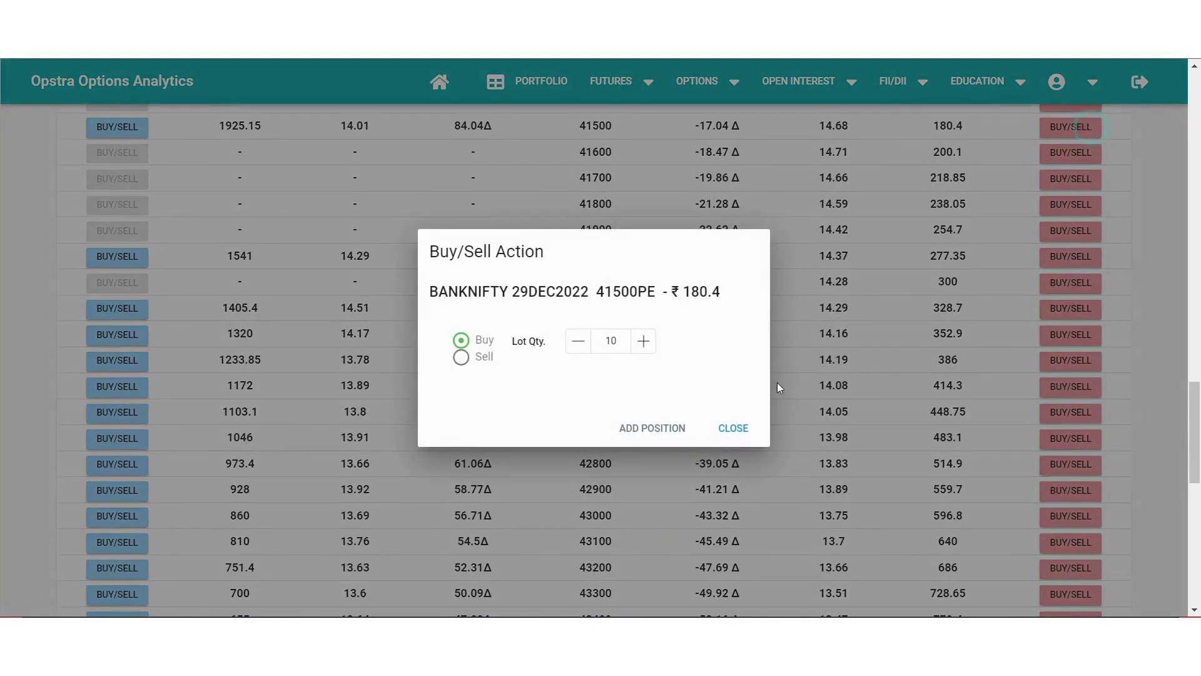
pyautogui.click(681, 420)
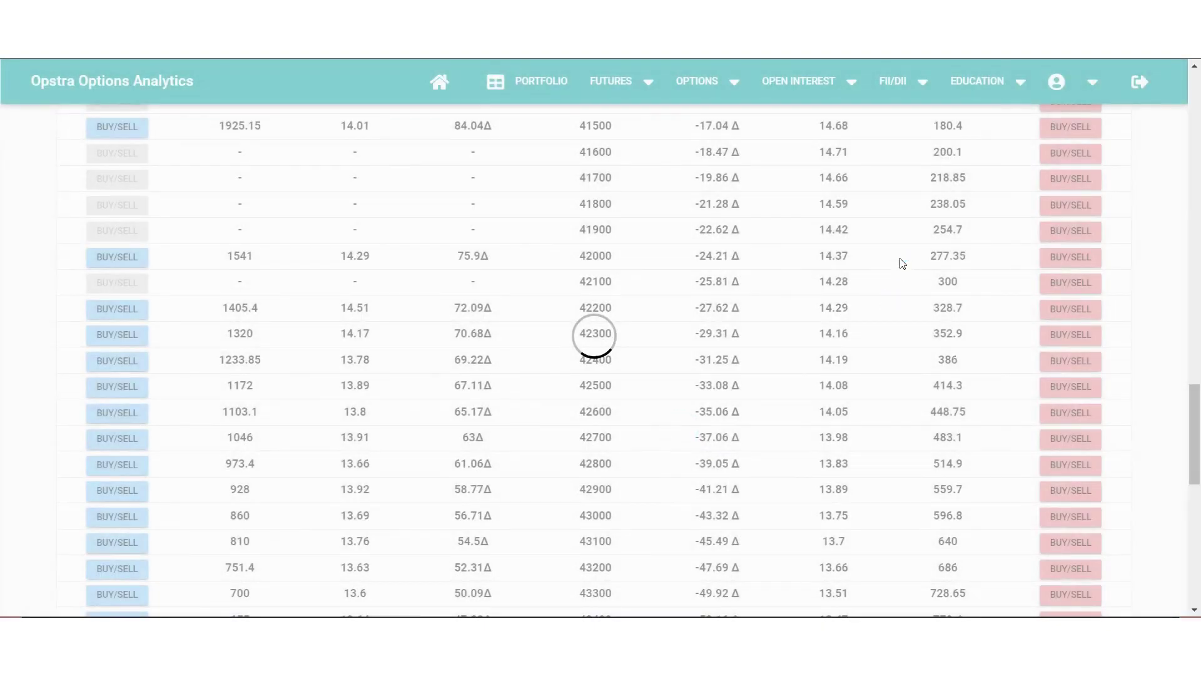
# Zoom the payoff chart to underlying prices of about 38k to 48k.
pyautogui.scroll(-3, 876, 351)
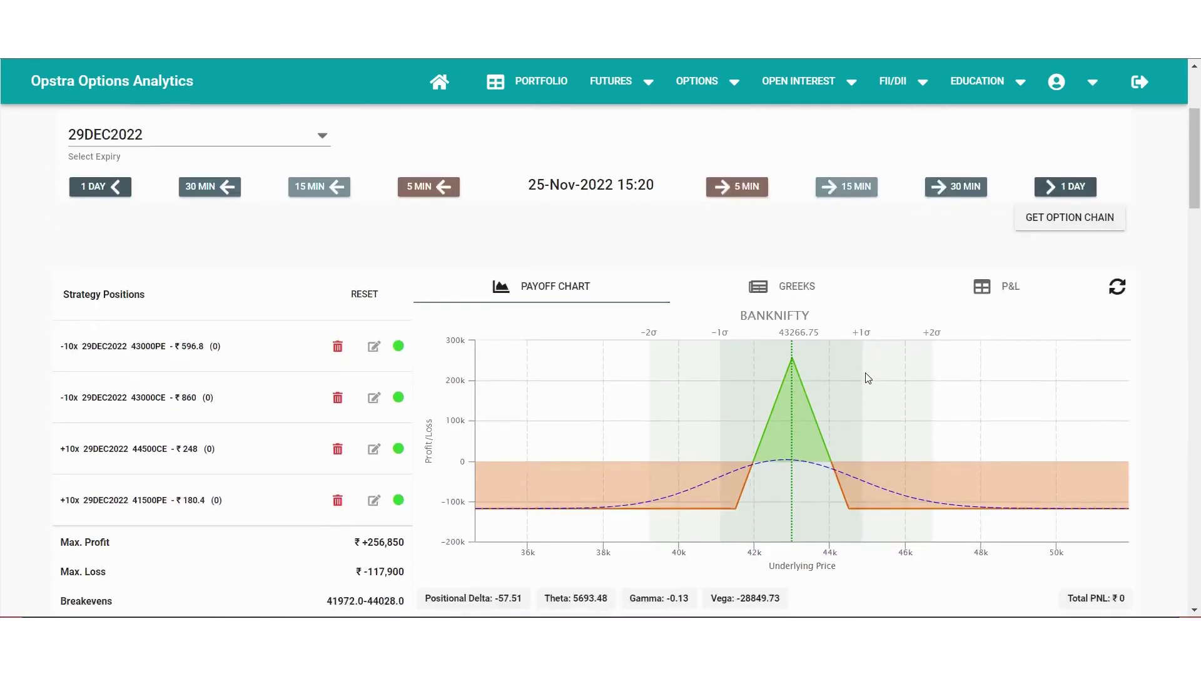
pyautogui.scroll(-2, 869, 378)
pyautogui.moveTo(604, 239); pyautogui.dragTo(967, 269)
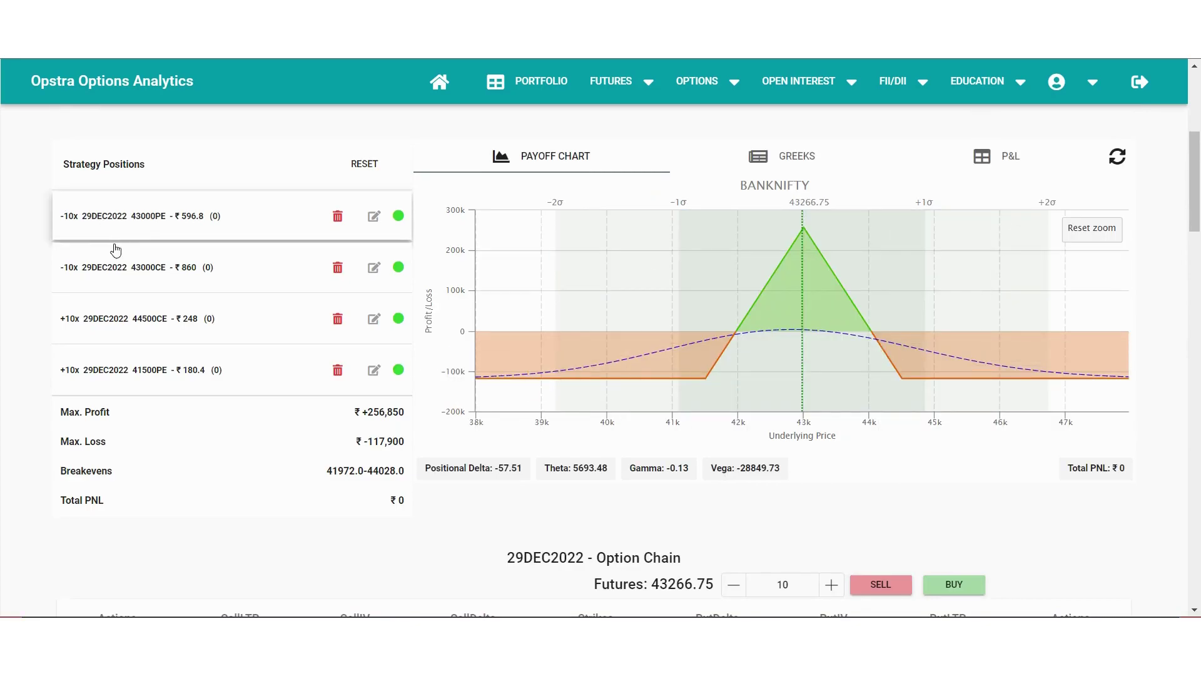
# Compare the spot and futures prices, and review the strategy's payoff chart, maximum profit, maximum loss and breakevens.
pyautogui.scroll(5, 116, 250)
pyautogui.moveTo(171, 248); pyautogui.dragTo(133, 249)
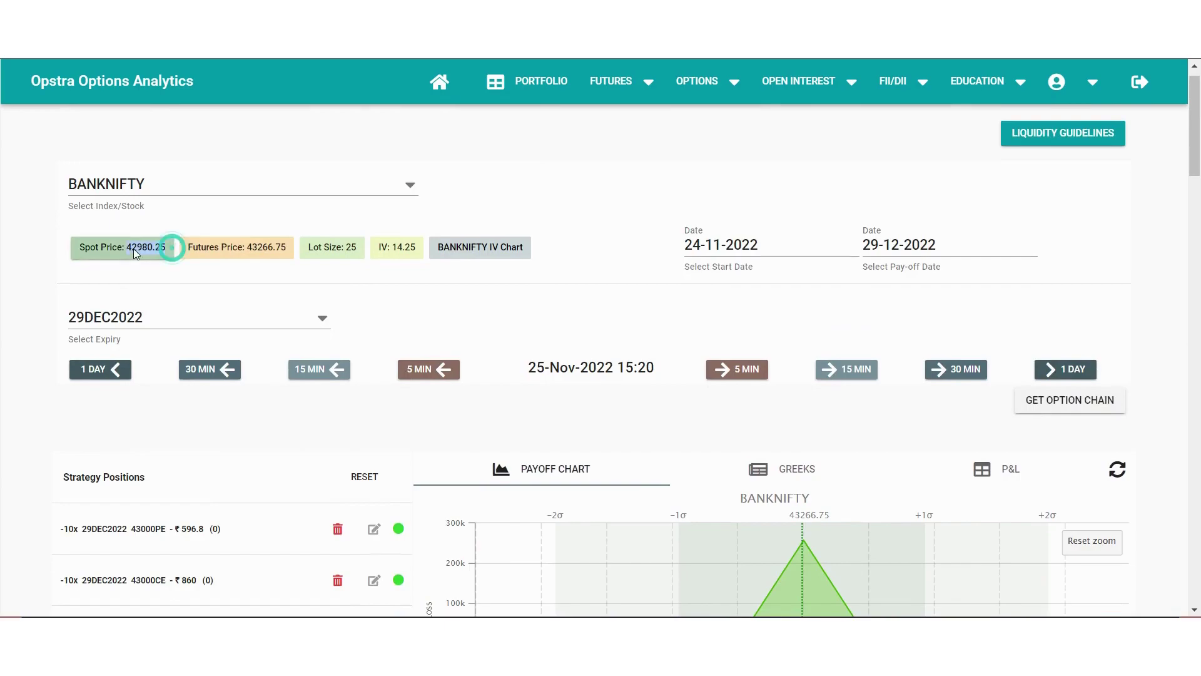
pyautogui.click(269, 250)
pyautogui.scroll(-3, 174, 301)
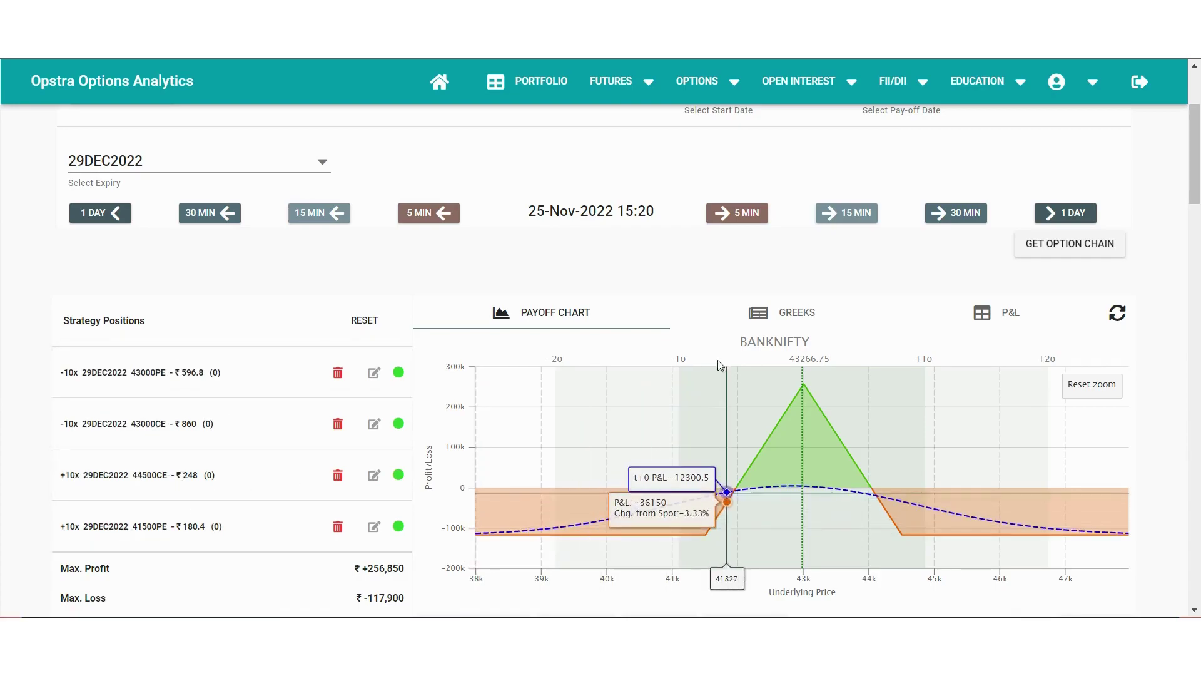
pyautogui.scroll(-5, 340, 443)
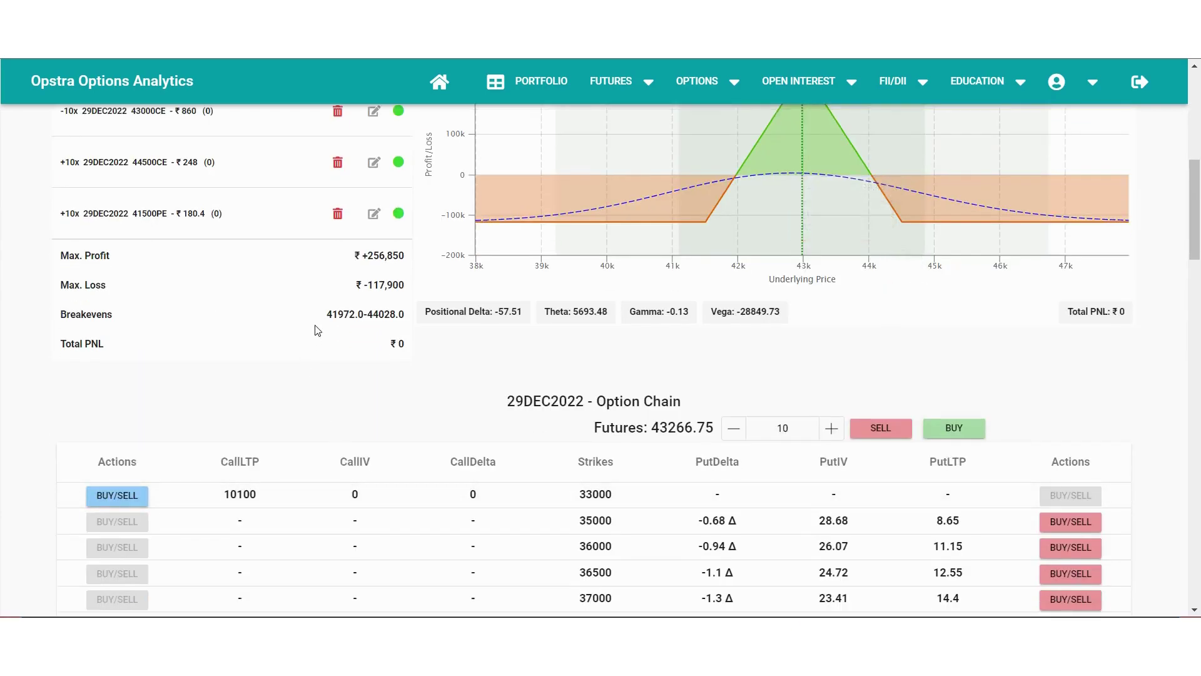
# Check the strategy's lower and upper breakevens against the payoff chart.
pyautogui.moveTo(355, 317); pyautogui.dragTo(403, 318)
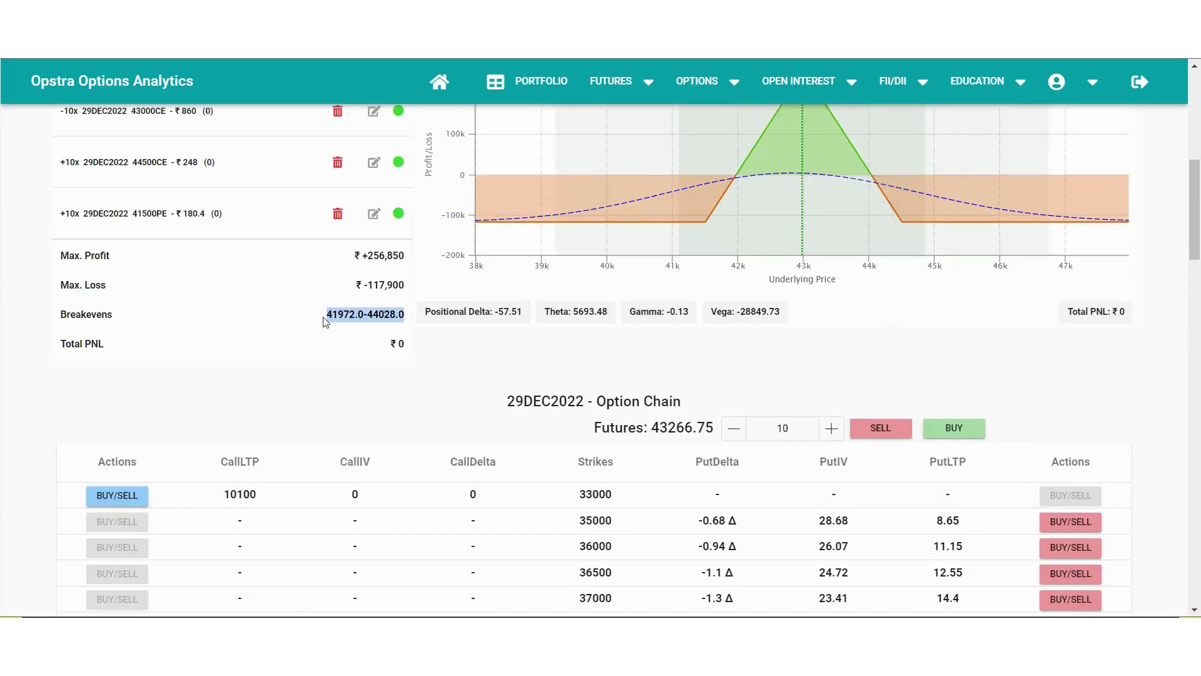
pyautogui.scroll(1, 327, 323)
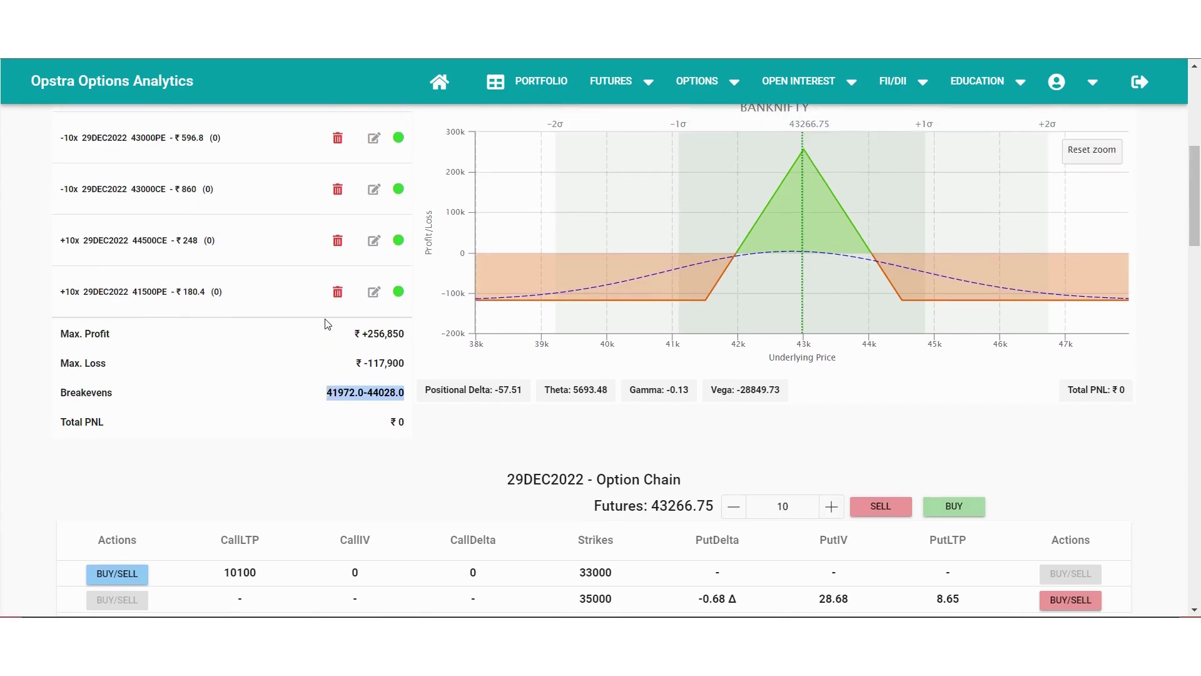
pyautogui.click(404, 399)
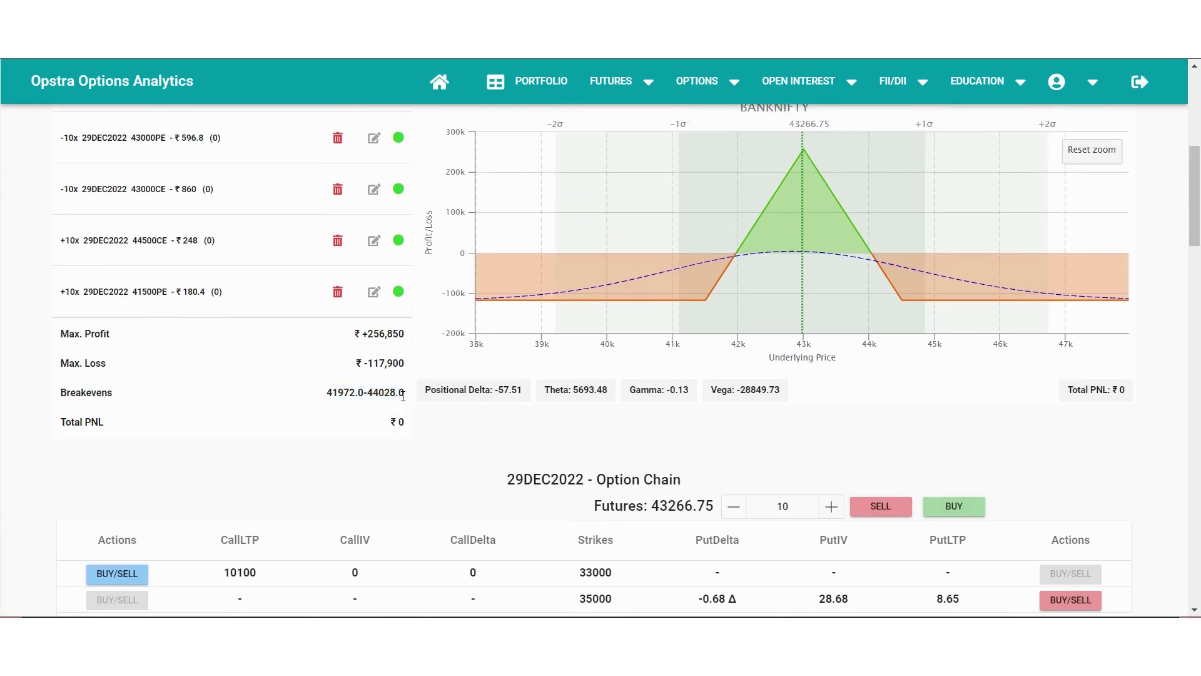
pyautogui.moveTo(404, 395); pyautogui.dragTo(374, 394)
pyautogui.scroll(2, 824, 385)
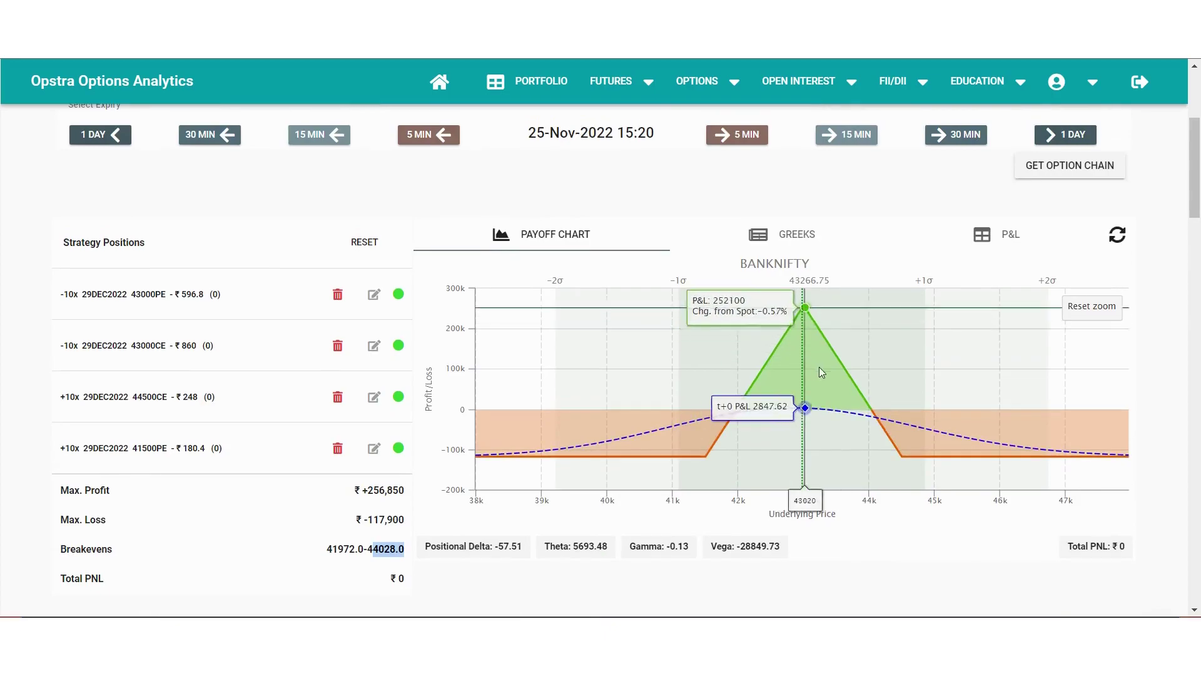
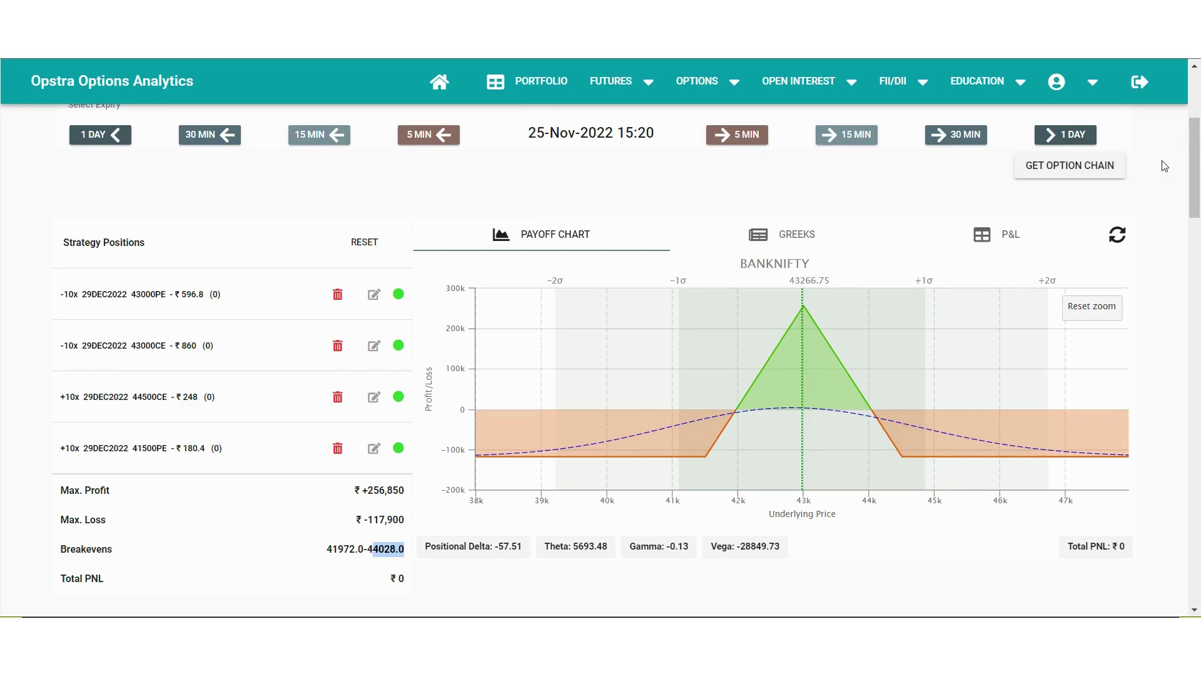
# Advance the simulation one day at a time from 25-Nov-2022 to 07-Dec-2022 15:20.
pyautogui.click(1074, 137)
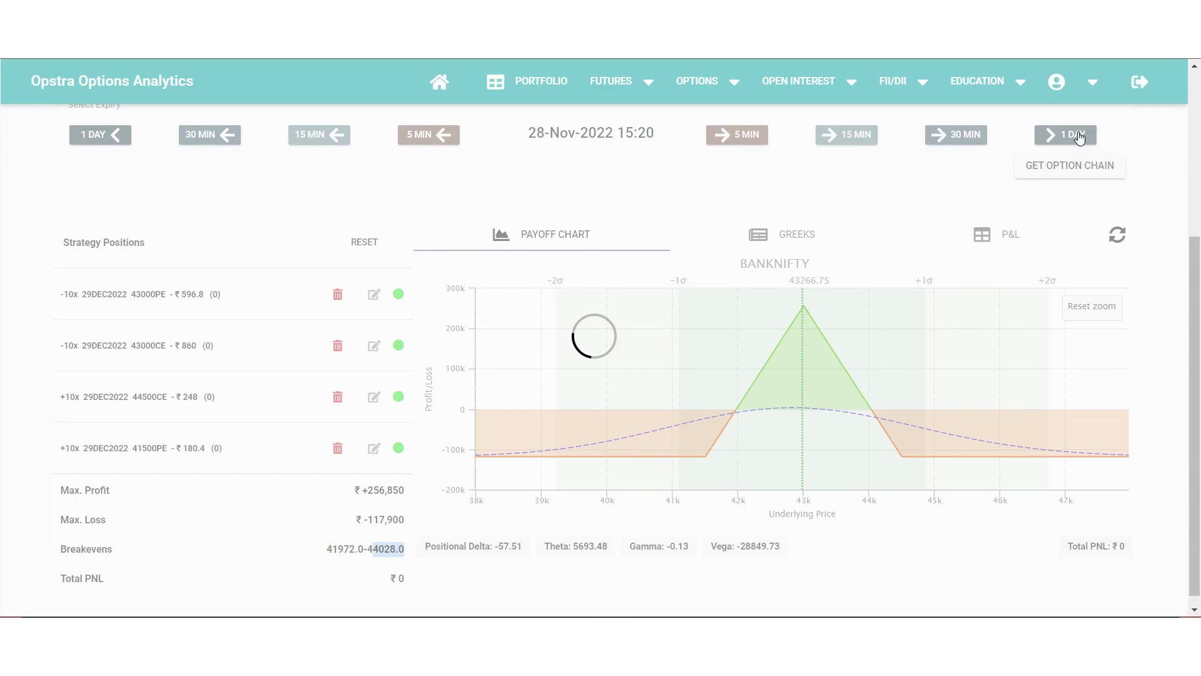
pyautogui.click(1078, 133)
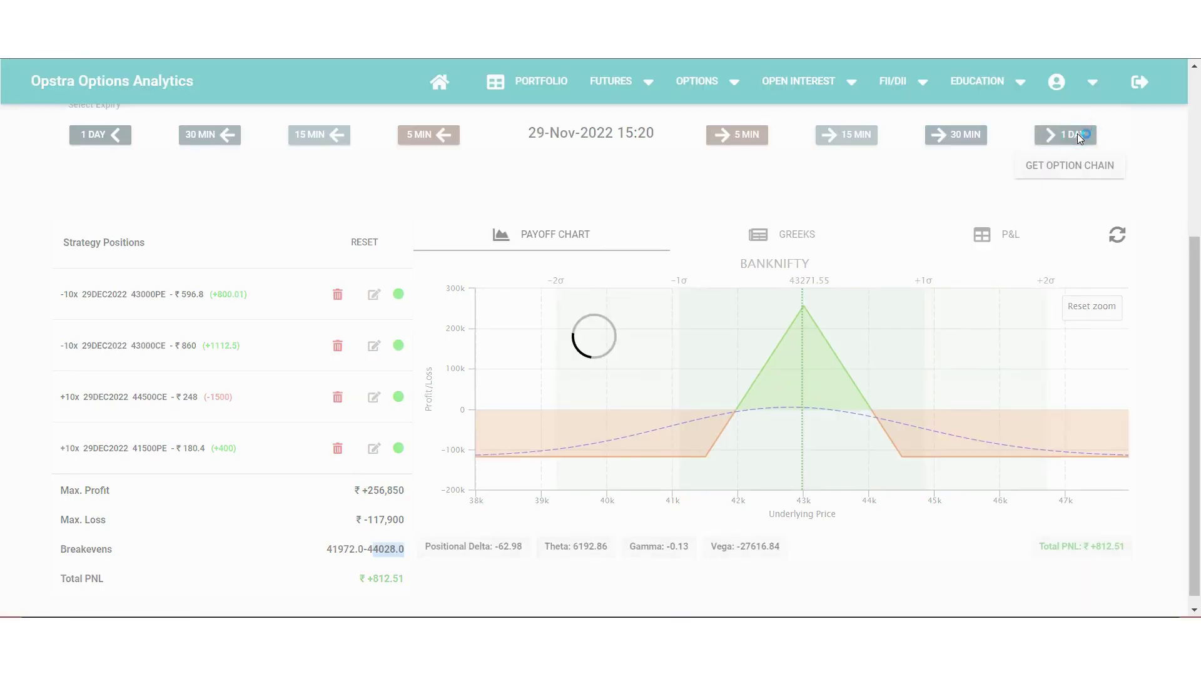
pyautogui.click(1079, 138)
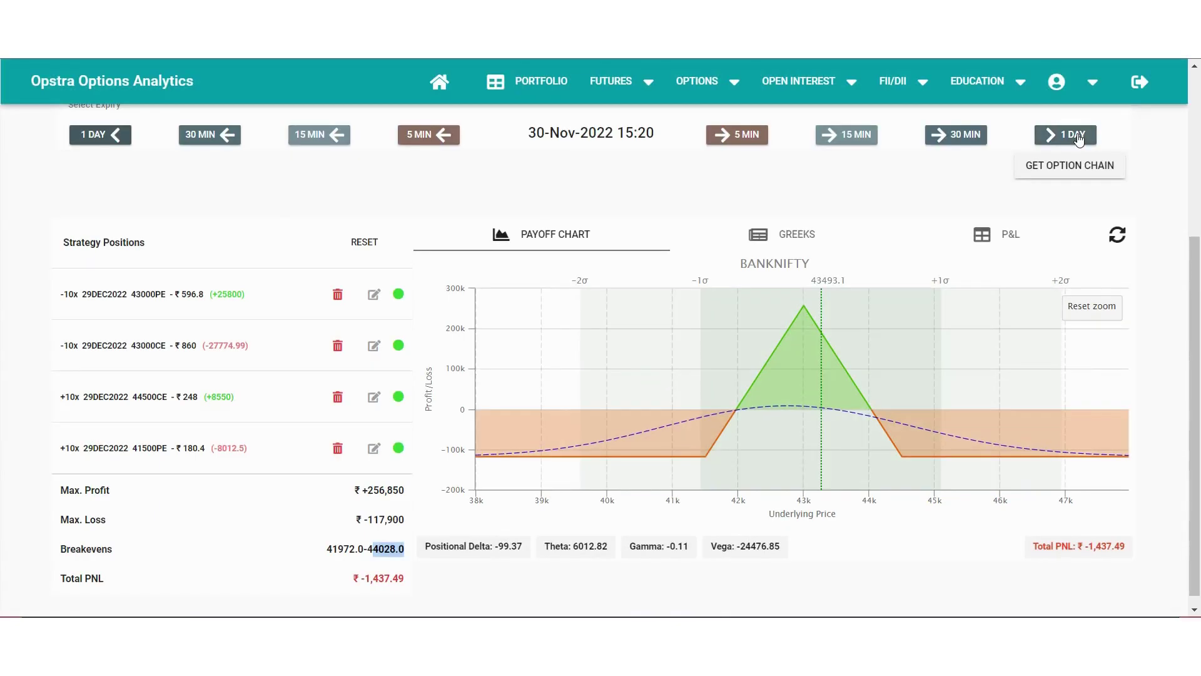
pyautogui.click(1079, 136)
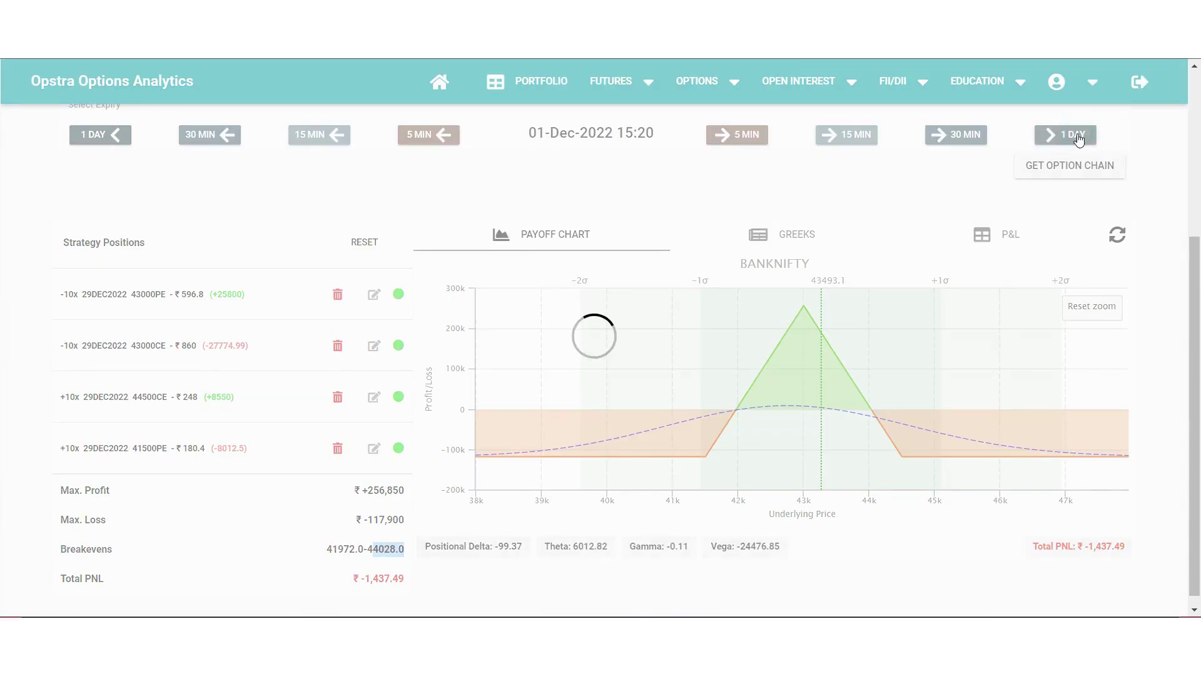
pyautogui.click(1079, 136)
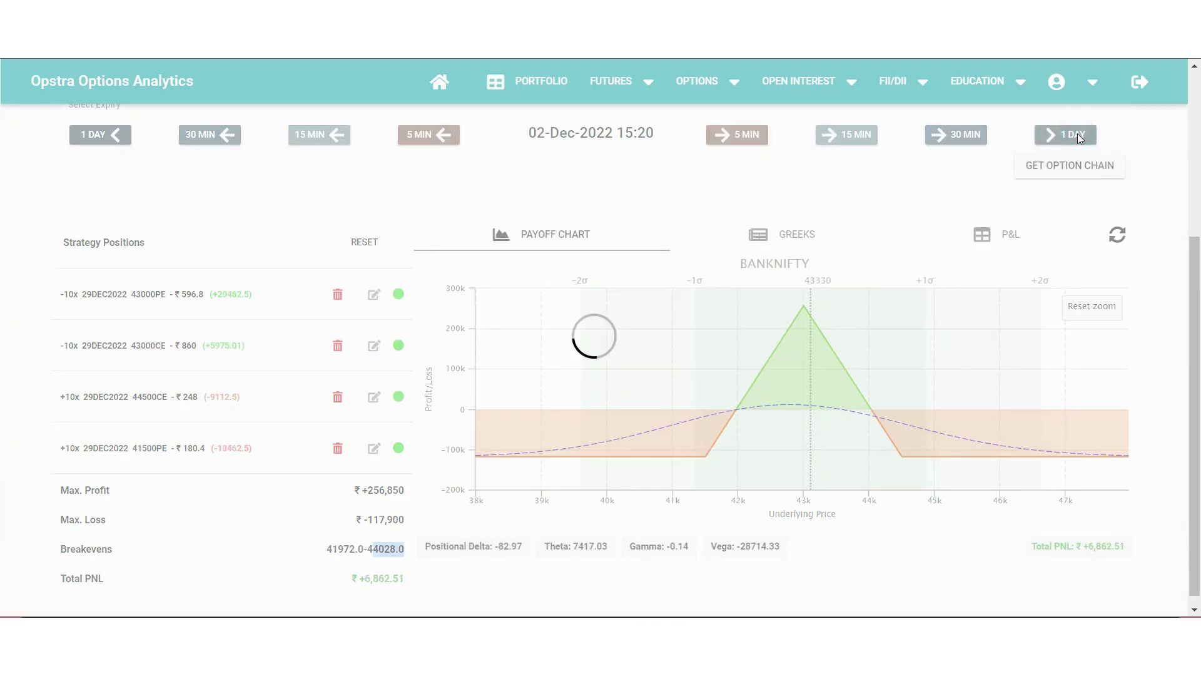
pyautogui.click(1079, 136)
pyautogui.click(1079, 137)
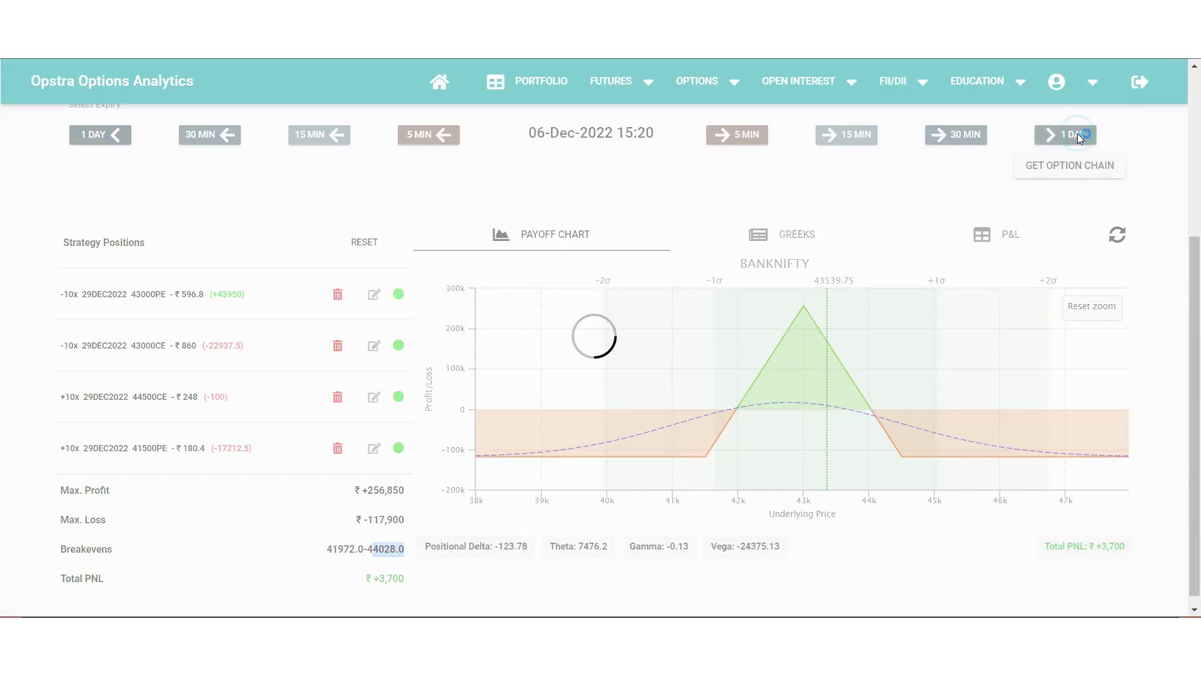
pyautogui.click(1078, 137)
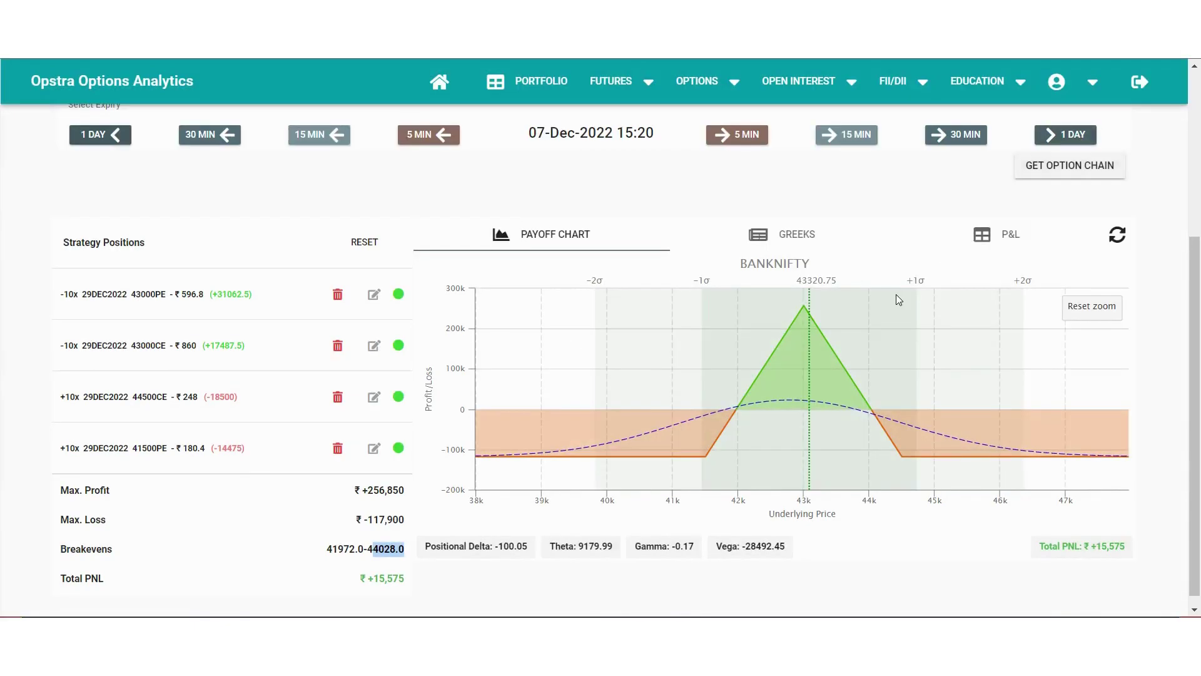
# Review the strategy's total PNL and payoff chart for 07-Dec-2022.
pyautogui.moveTo(406, 578); pyautogui.dragTo(367, 578)
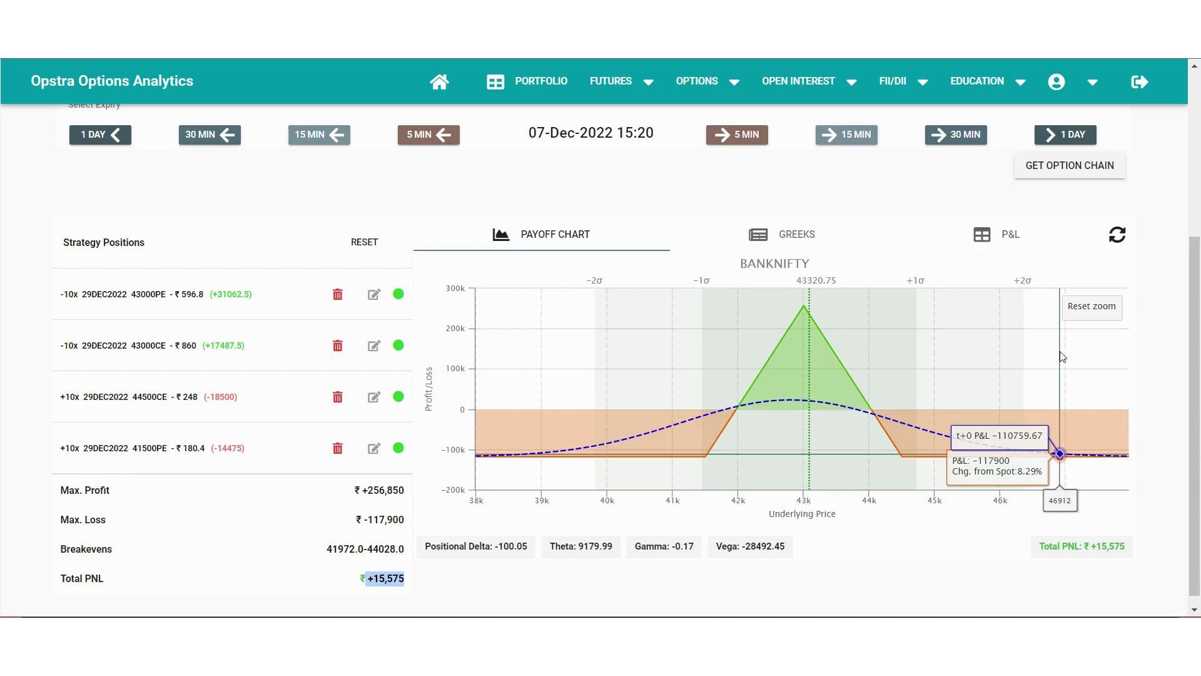
pyautogui.scroll(1, 657, 231)
pyautogui.scroll(-1, 578, 229)
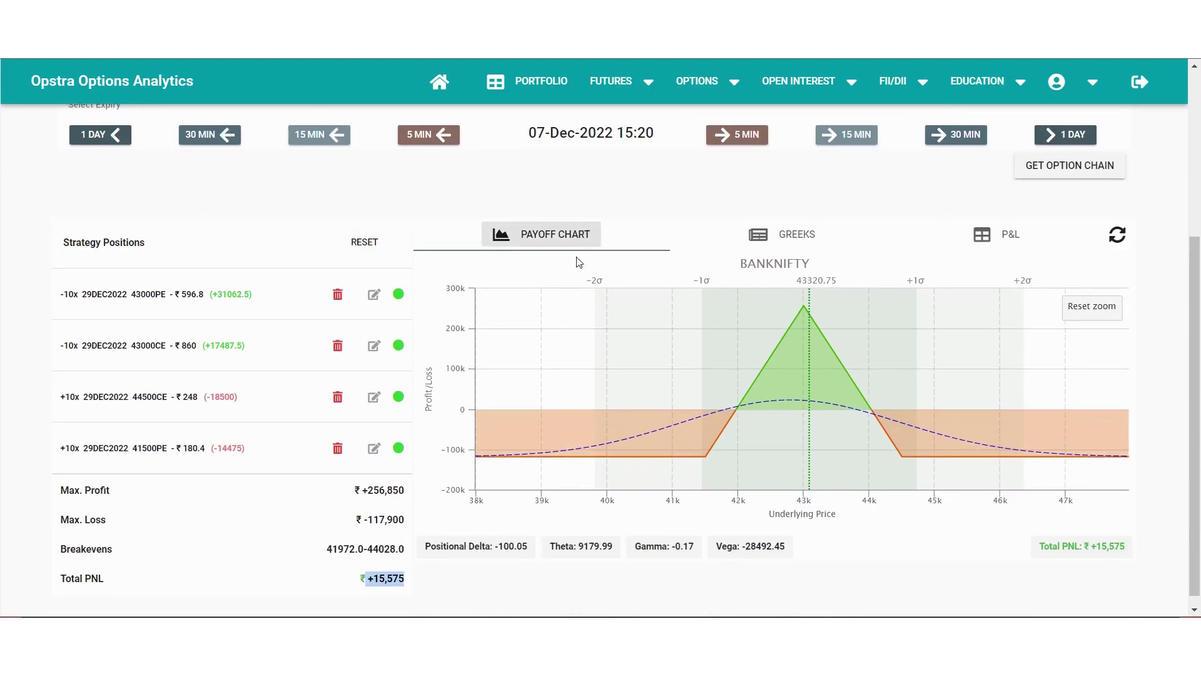
pyautogui.scroll(-1, 578, 229)
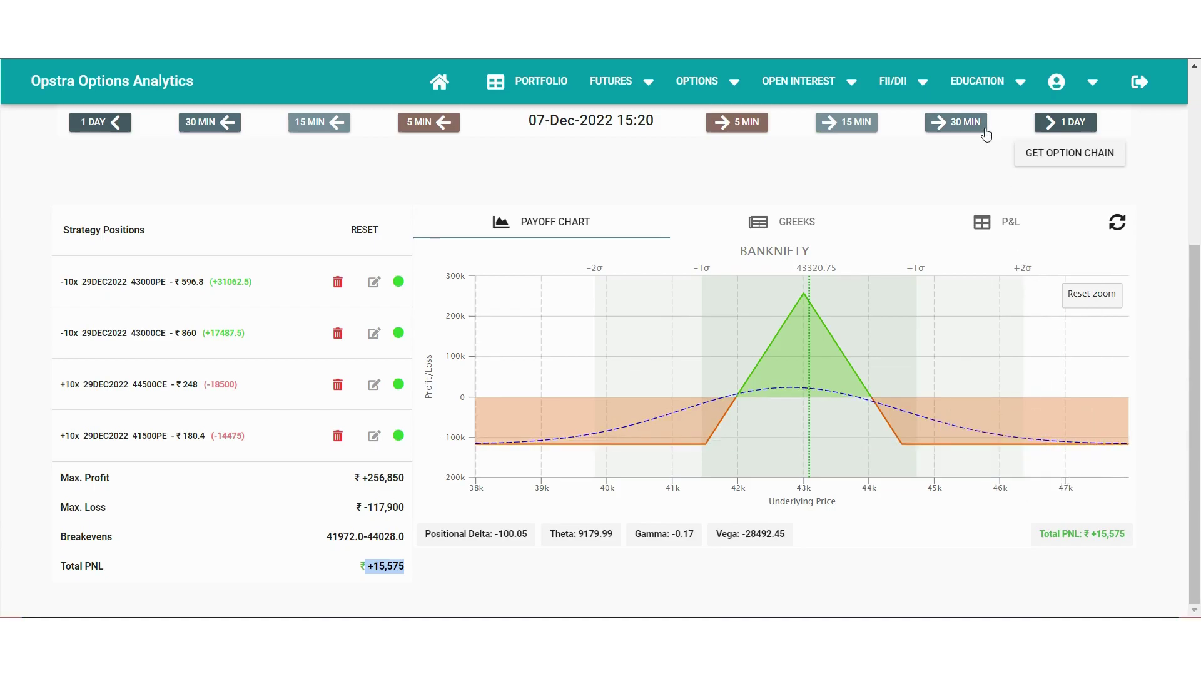
# Advance the simulation one day at a time to 13-Dec-2022 15:20.
pyautogui.click(1084, 127)
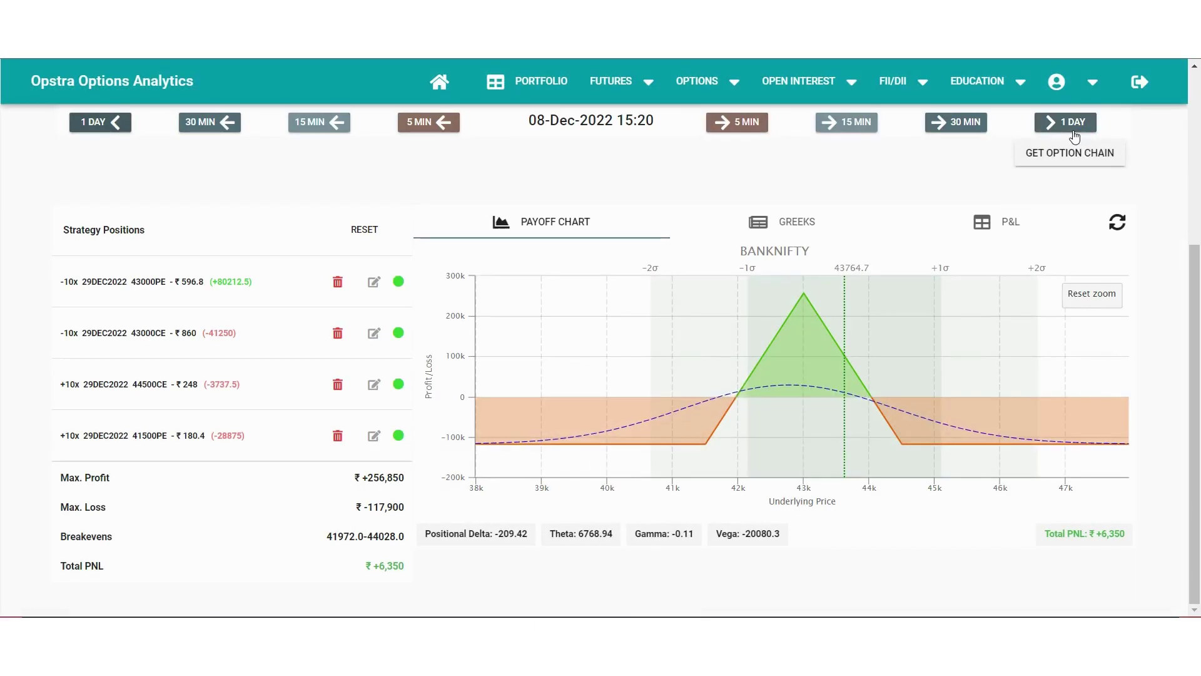
pyautogui.click(1074, 121)
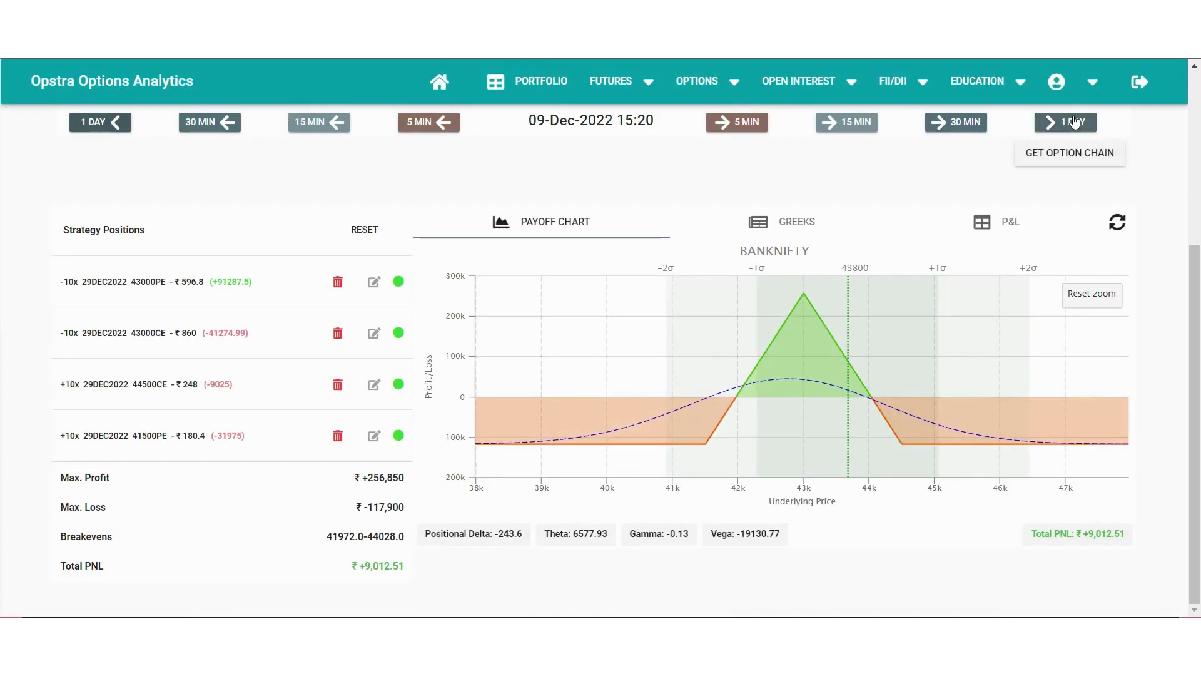
pyautogui.click(1075, 122)
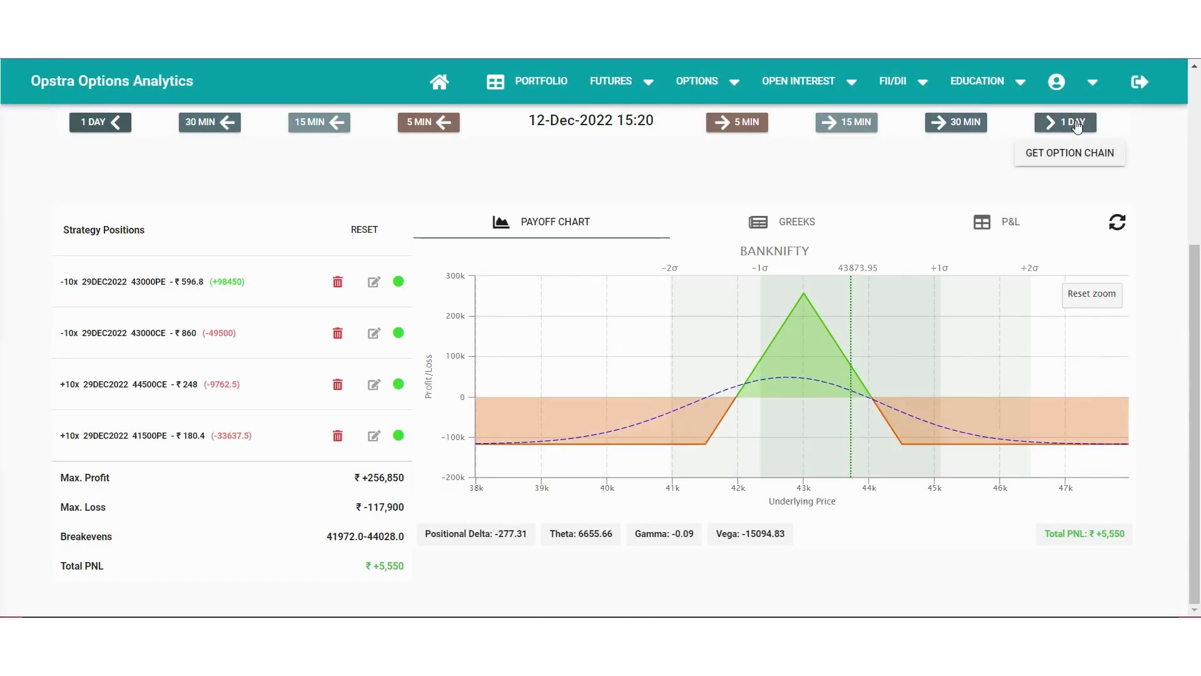
pyautogui.click(1076, 121)
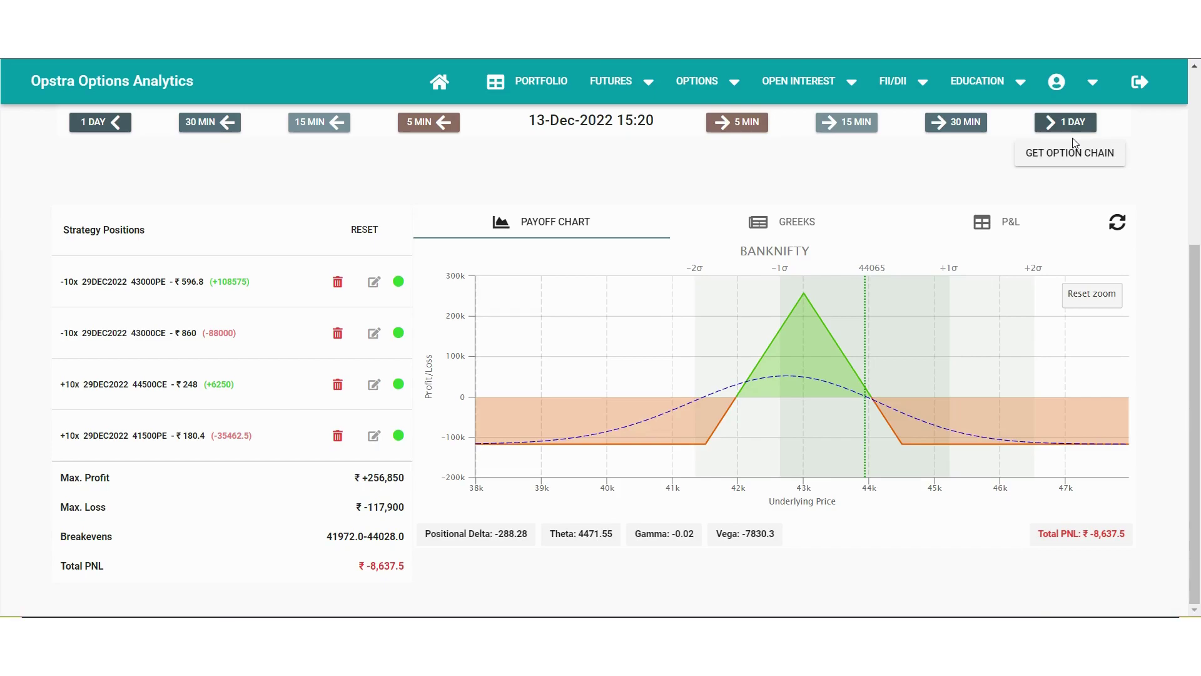
# Check the spot and futures prices for 13-Dec-2022, and compare the simulation date with the expiry.
pyautogui.scroll(3, 1075, 145)
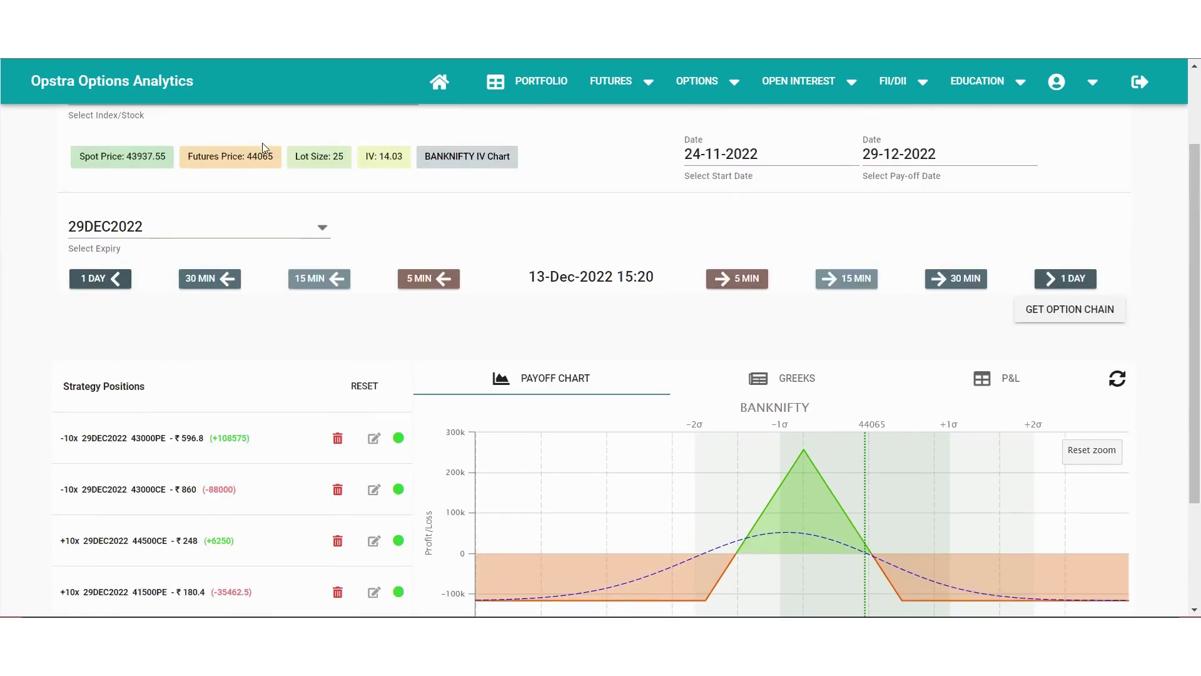
pyautogui.moveTo(535, 273); pyautogui.dragTo(568, 276)
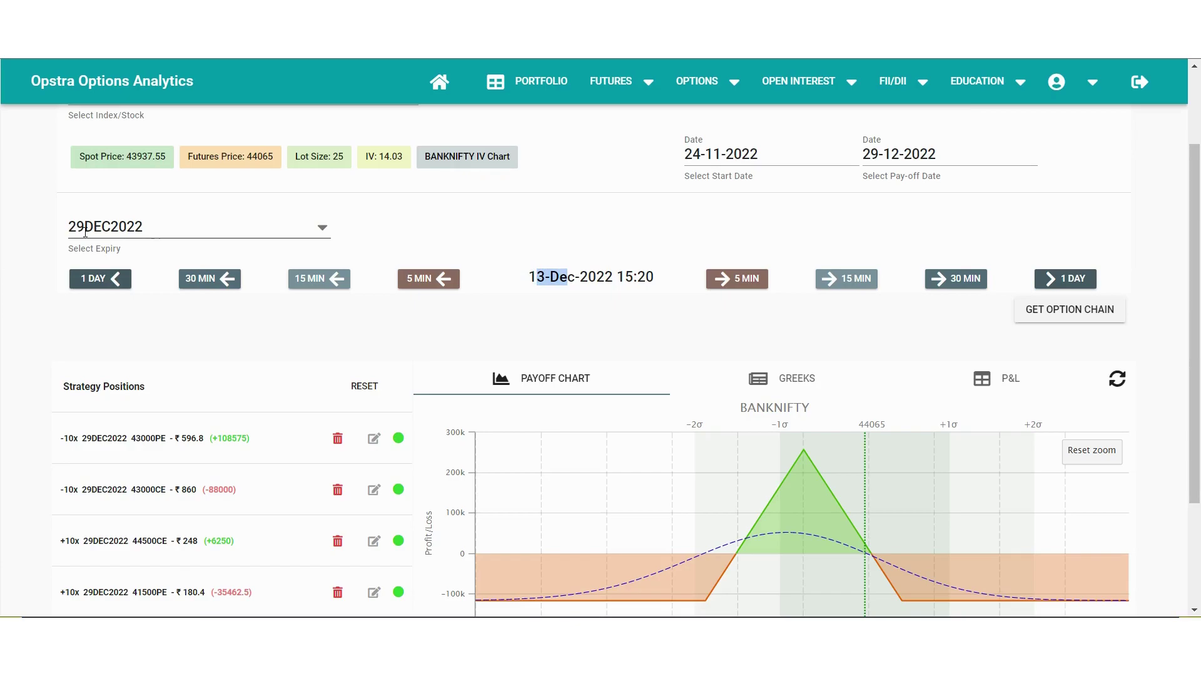
pyautogui.scroll(-2, 103, 238)
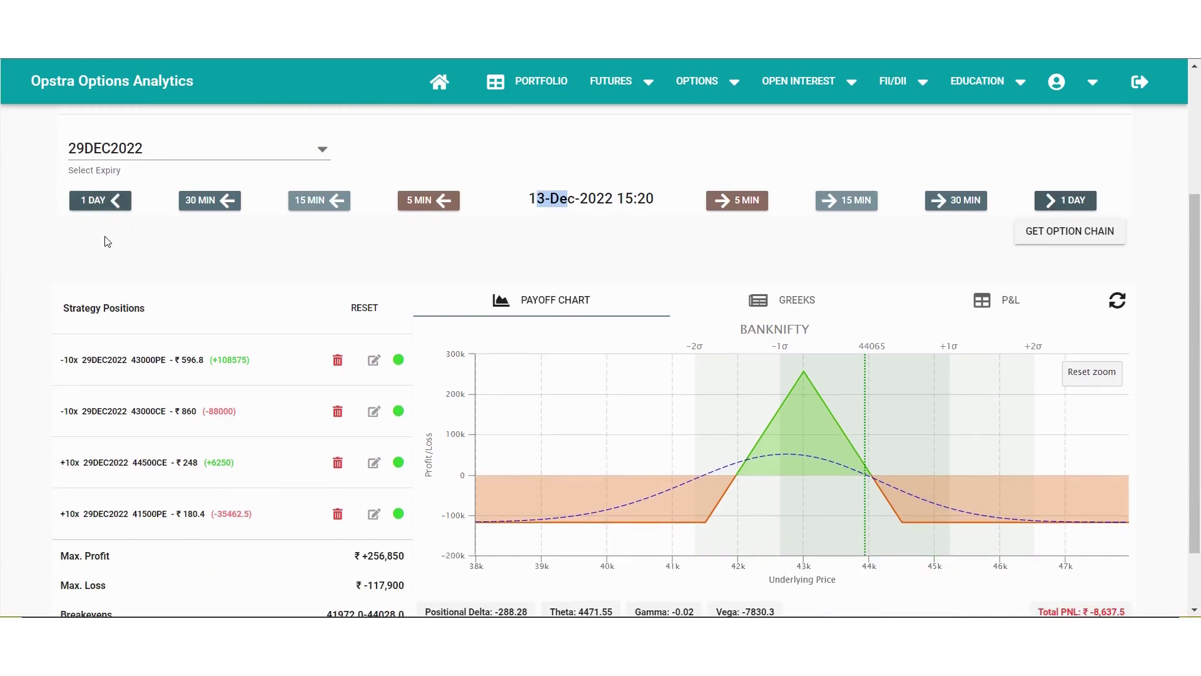
pyautogui.scroll(-1, 107, 242)
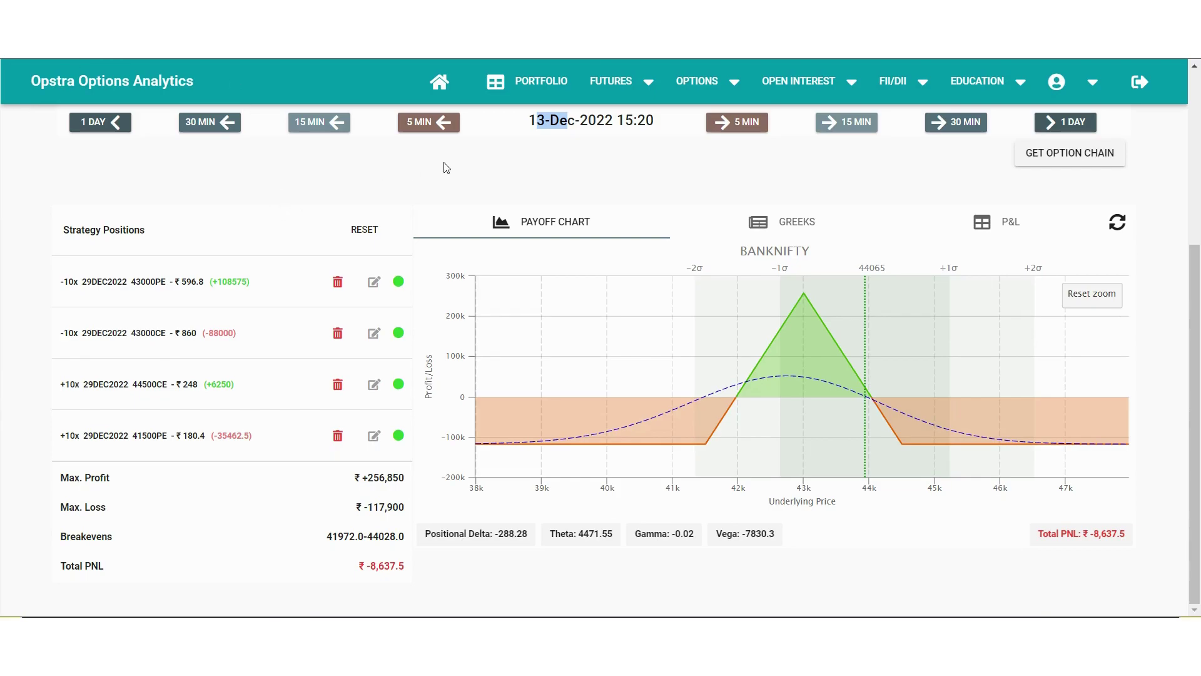
# Advance the simulation to 14-Dec-2022, go back to 13-Dec-2022 for comparison, and return to 14-Dec-2022 15:20.
pyautogui.scroll(1, 763, 160)
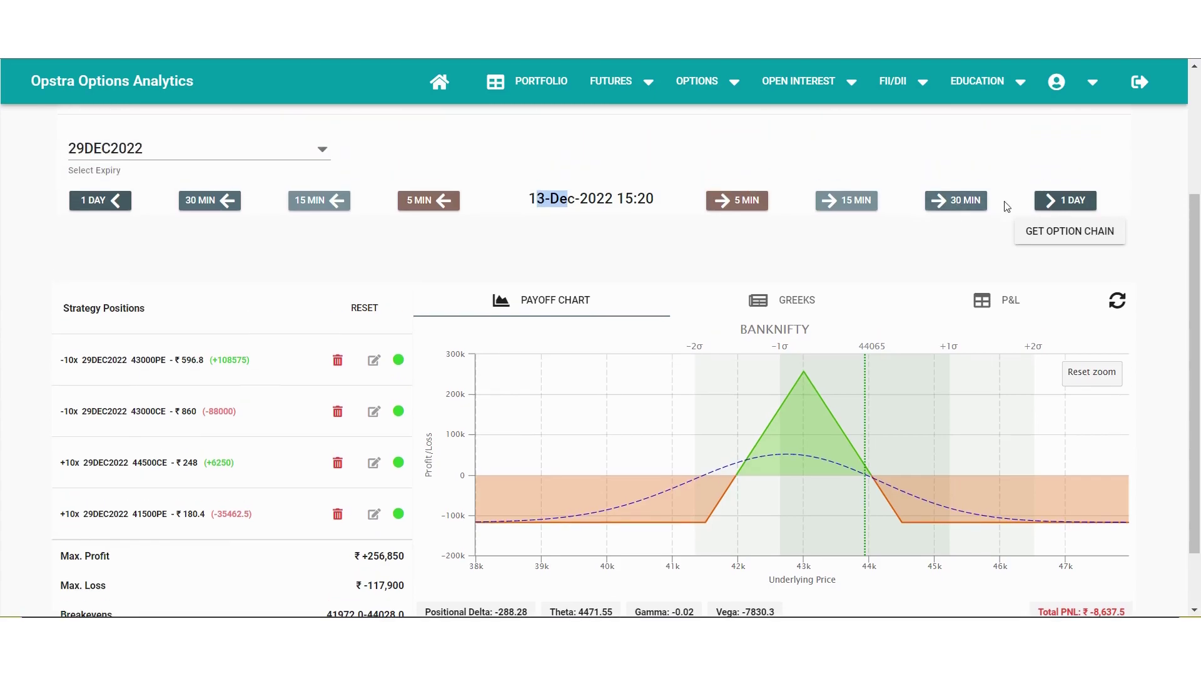
pyautogui.click(1050, 201)
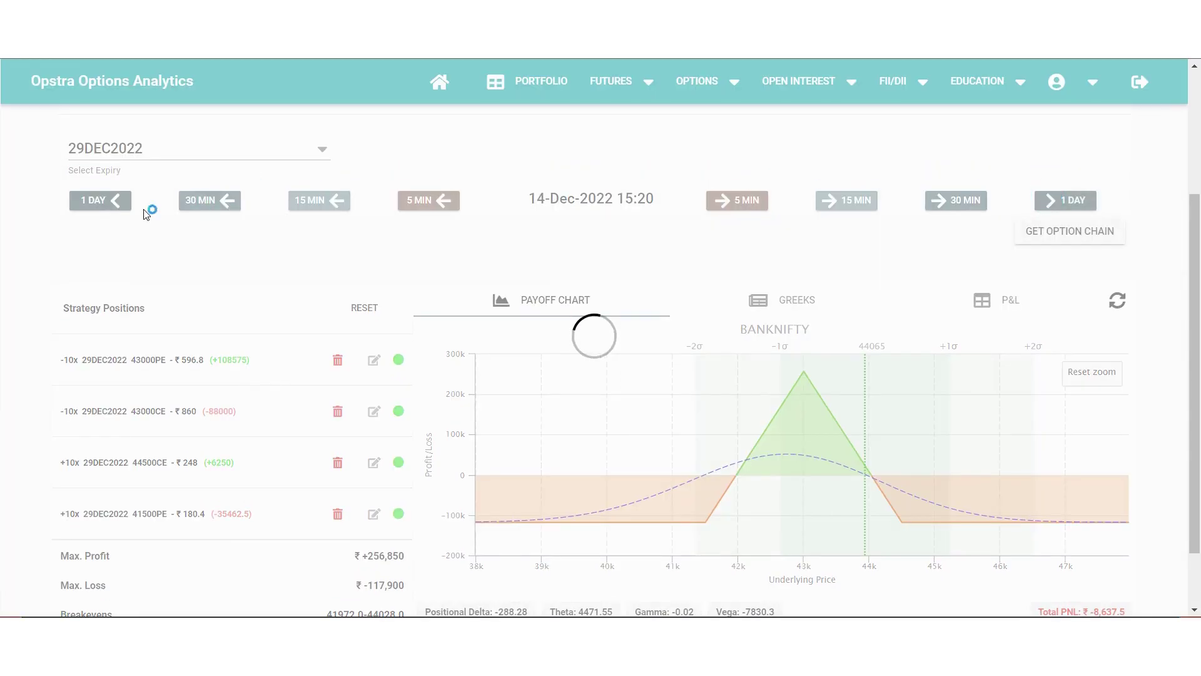
pyautogui.click(100, 200)
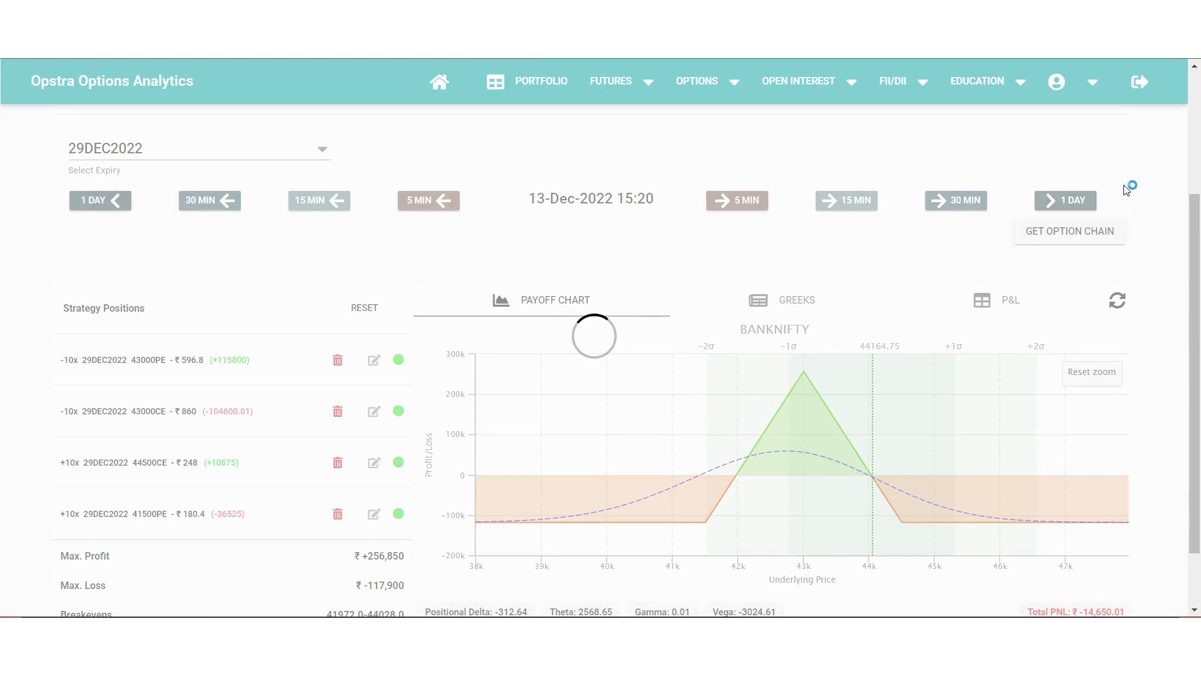
pyautogui.click(1060, 200)
# Review the total PNL, breakevens, spot and futures prices, and payoff chart for 14-Dec-2022.
pyautogui.scroll(-1, 751, 469)
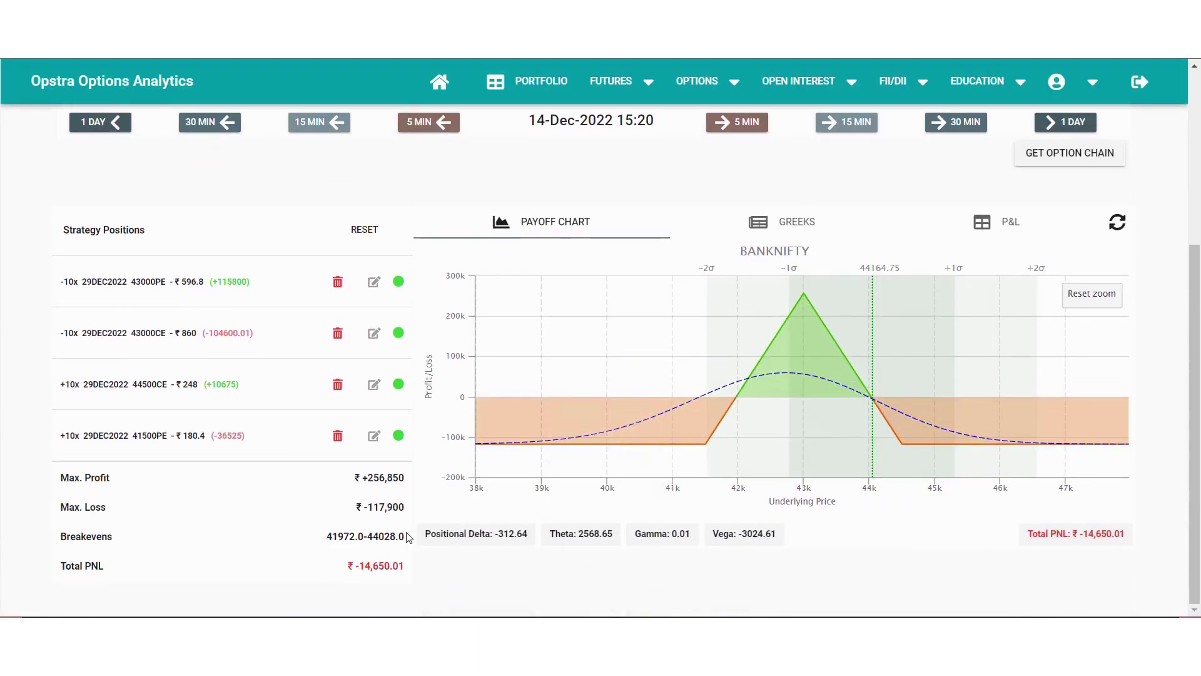
pyautogui.scroll(2, 369, 533)
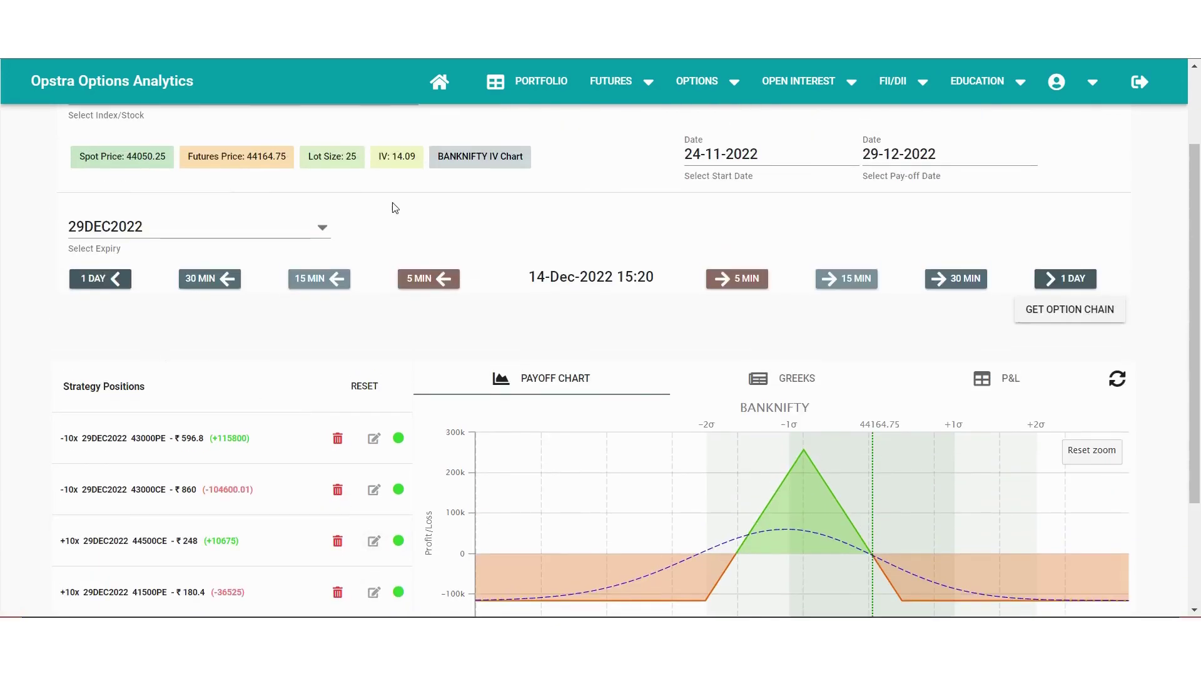
pyautogui.moveTo(663, 276); pyautogui.dragTo(529, 276)
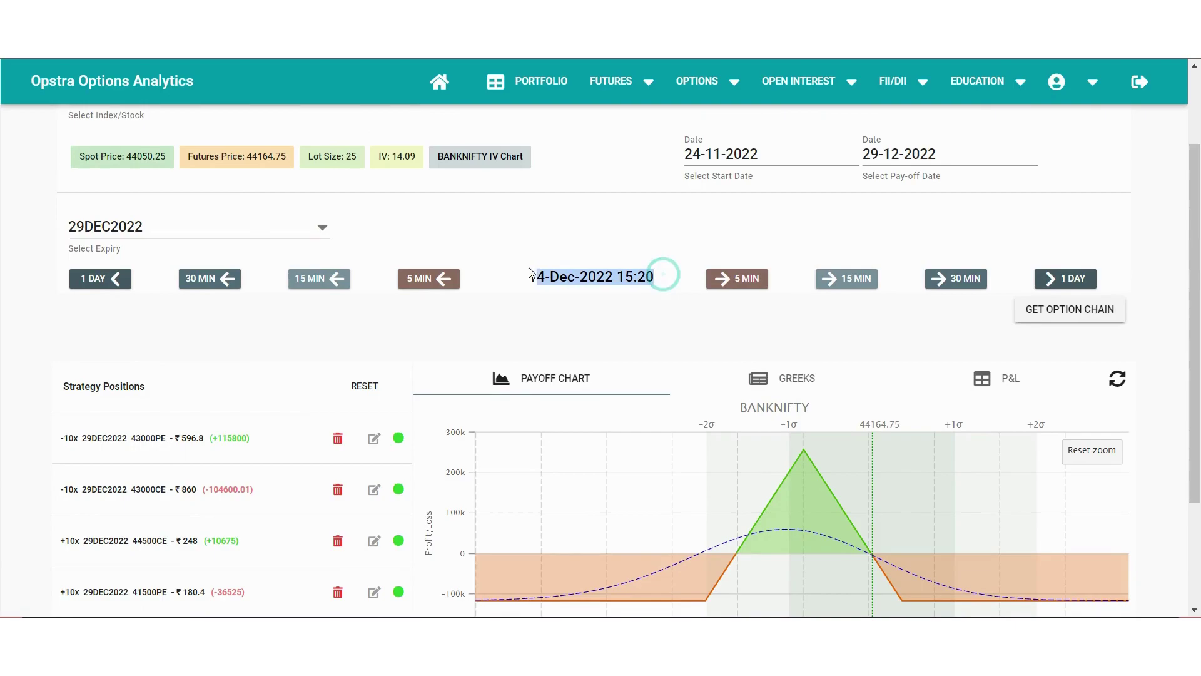
pyautogui.scroll(-2, 597, 312)
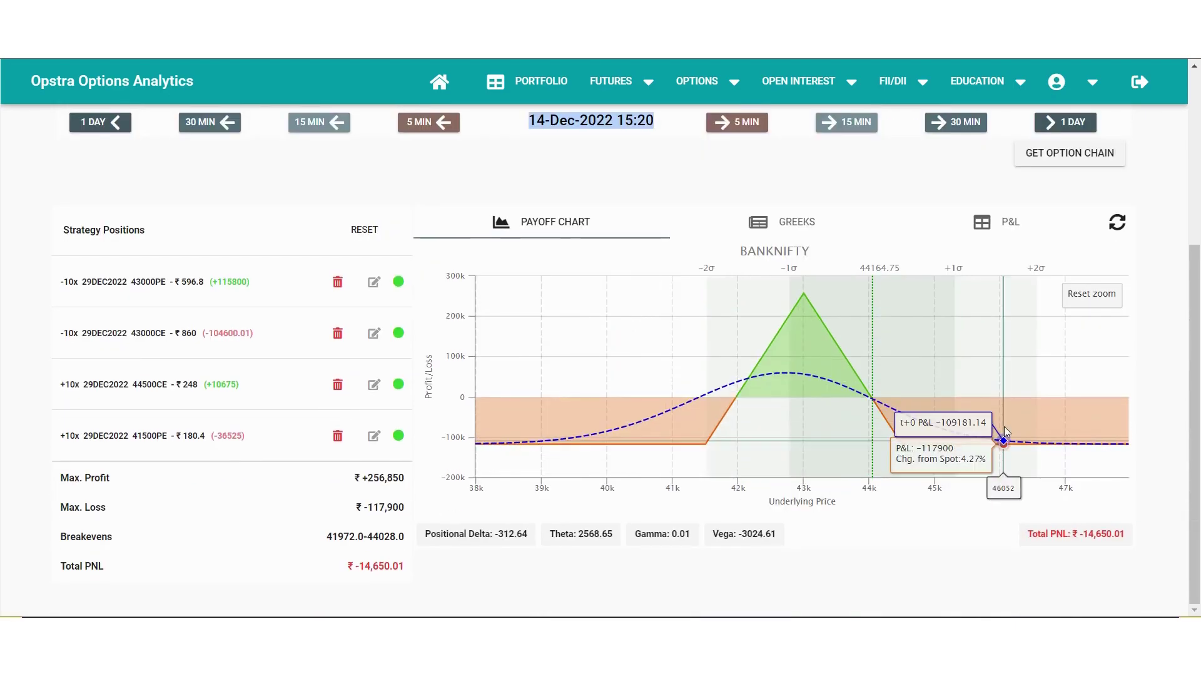
# Advance the simulation one day to 15-Dec-2022 15:20 and check the strategy's total PNL.
pyautogui.scroll(1, 1007, 427)
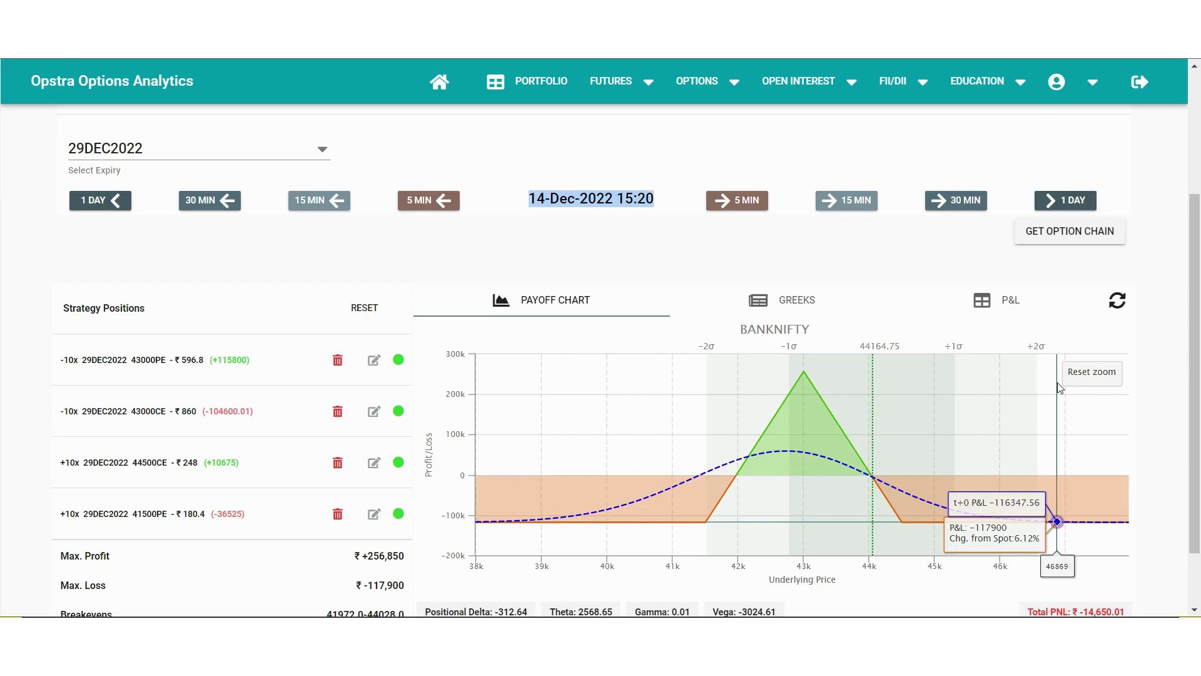
pyautogui.click(639, 228)
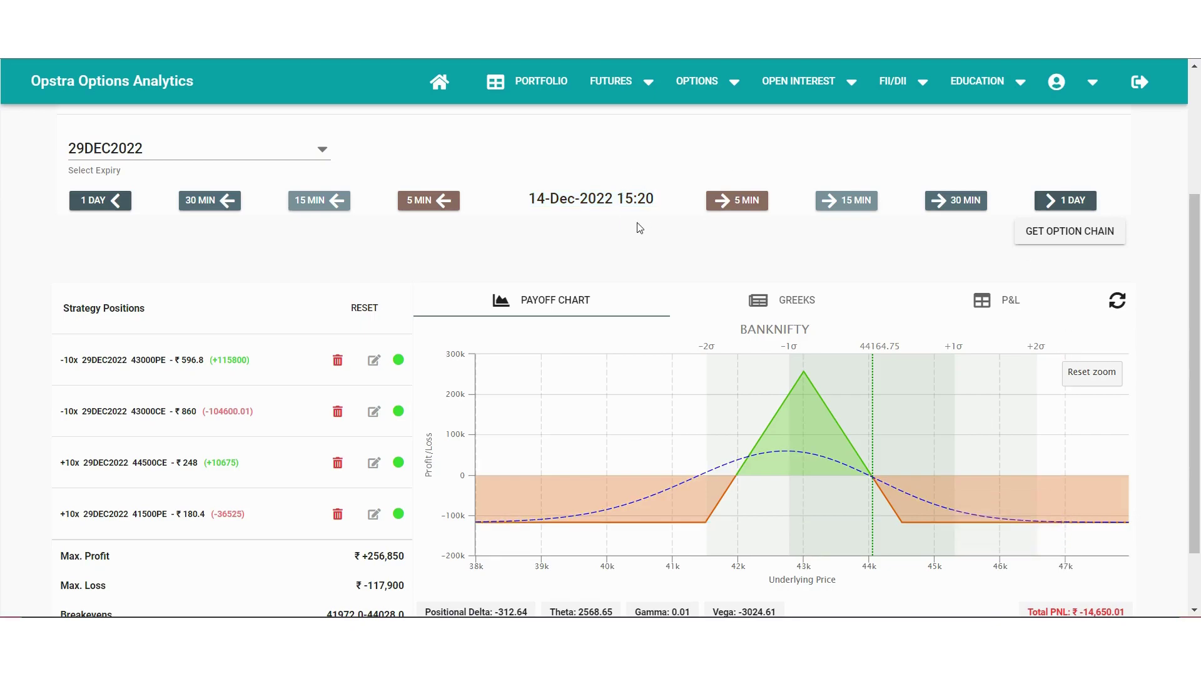
pyautogui.click(1070, 202)
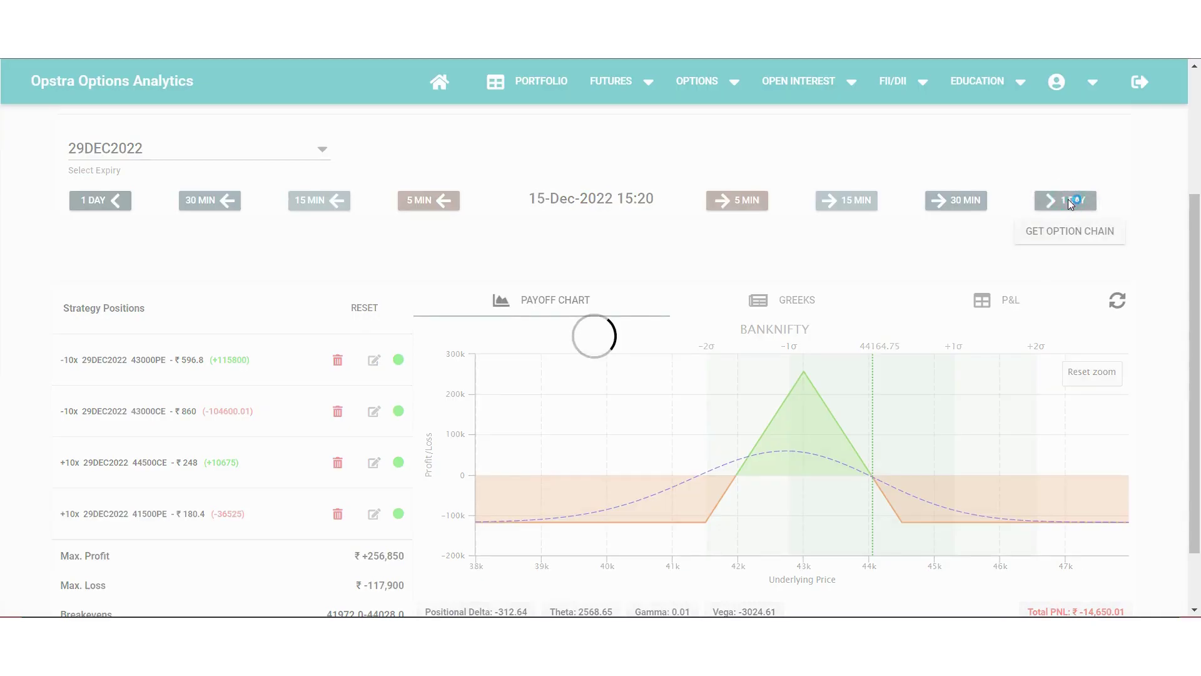
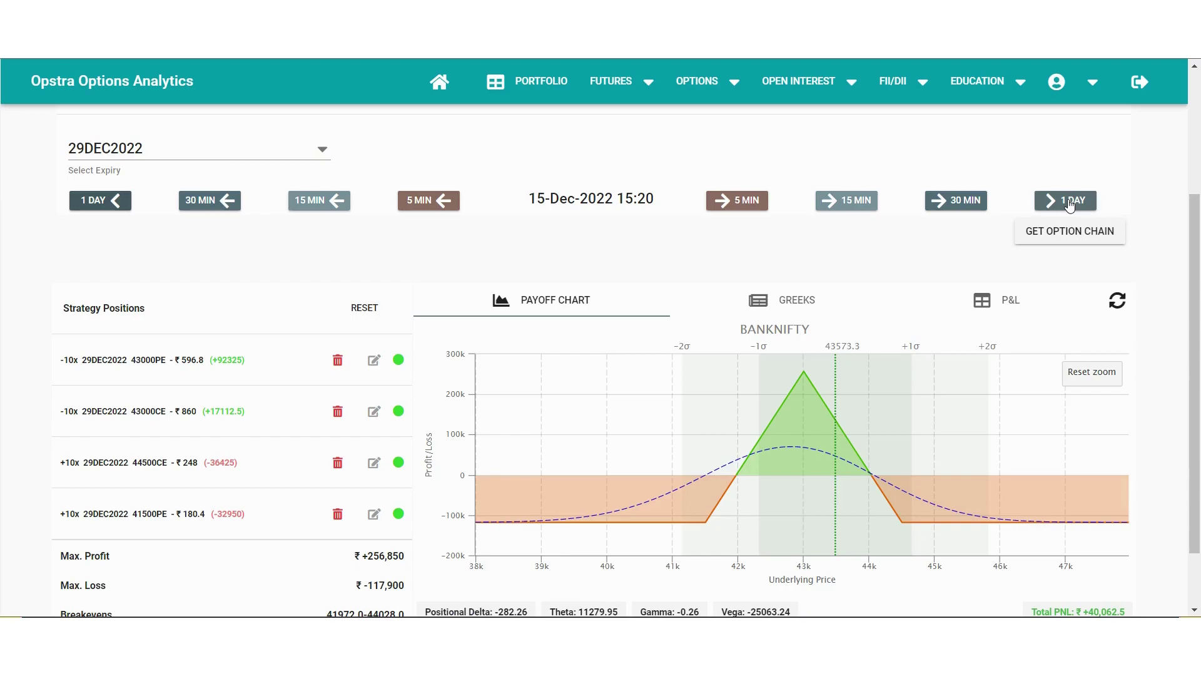
pyautogui.scroll(-1, 848, 285)
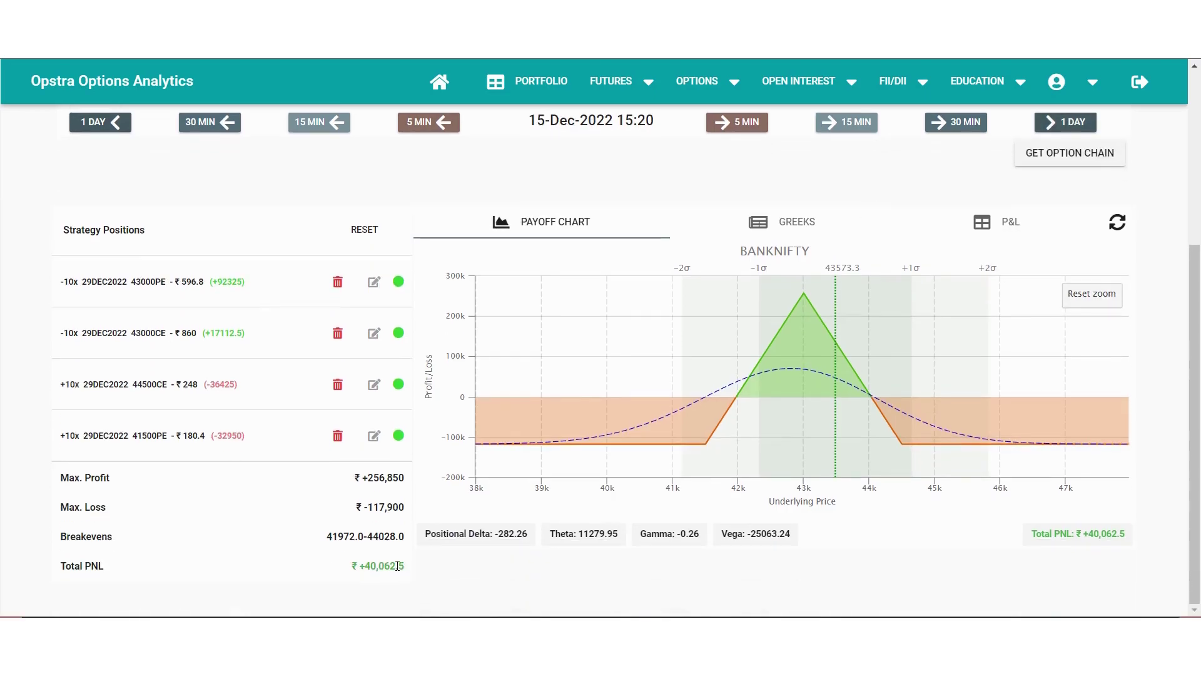
# Check the simulation date of 15-Dec-2022 15:20 against the strategy's total PNL.
pyautogui.scroll(1, 397, 566)
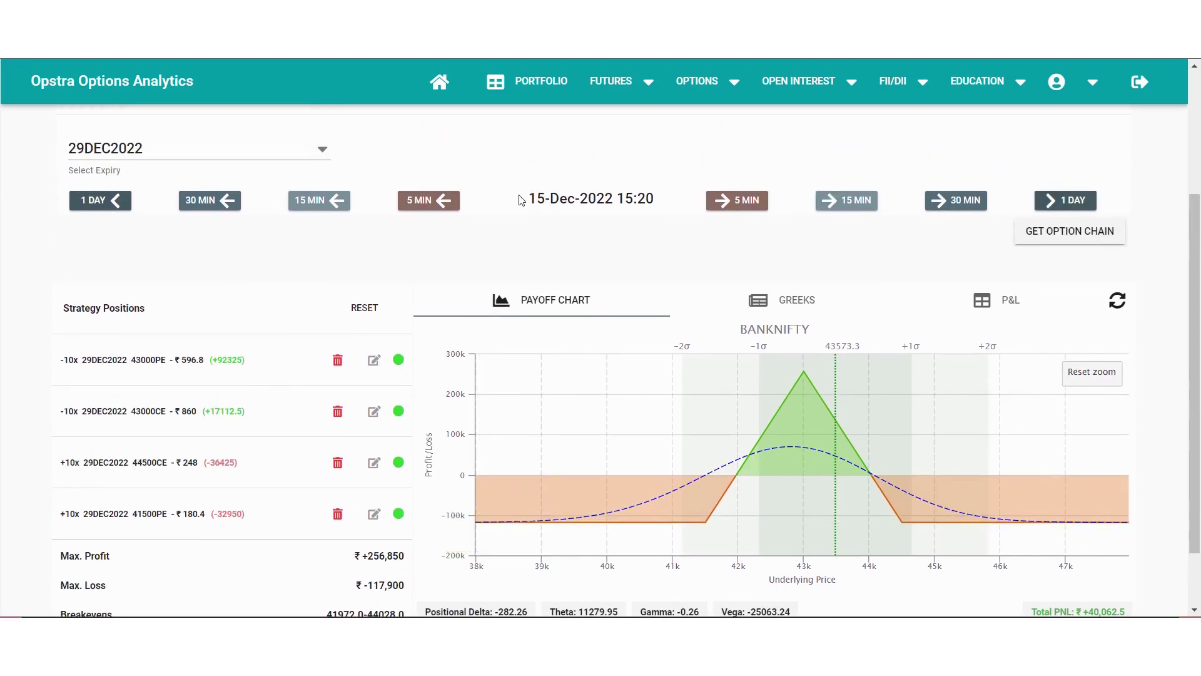
pyautogui.moveTo(519, 199); pyautogui.dragTo(657, 200)
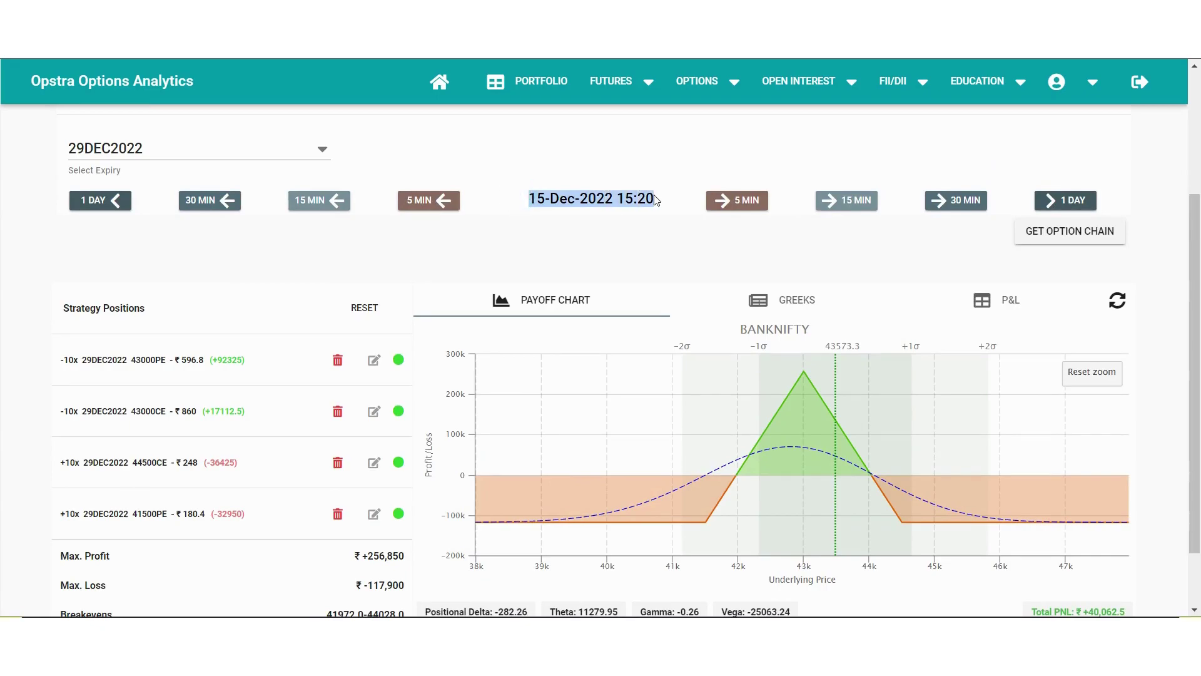
pyautogui.click(656, 200)
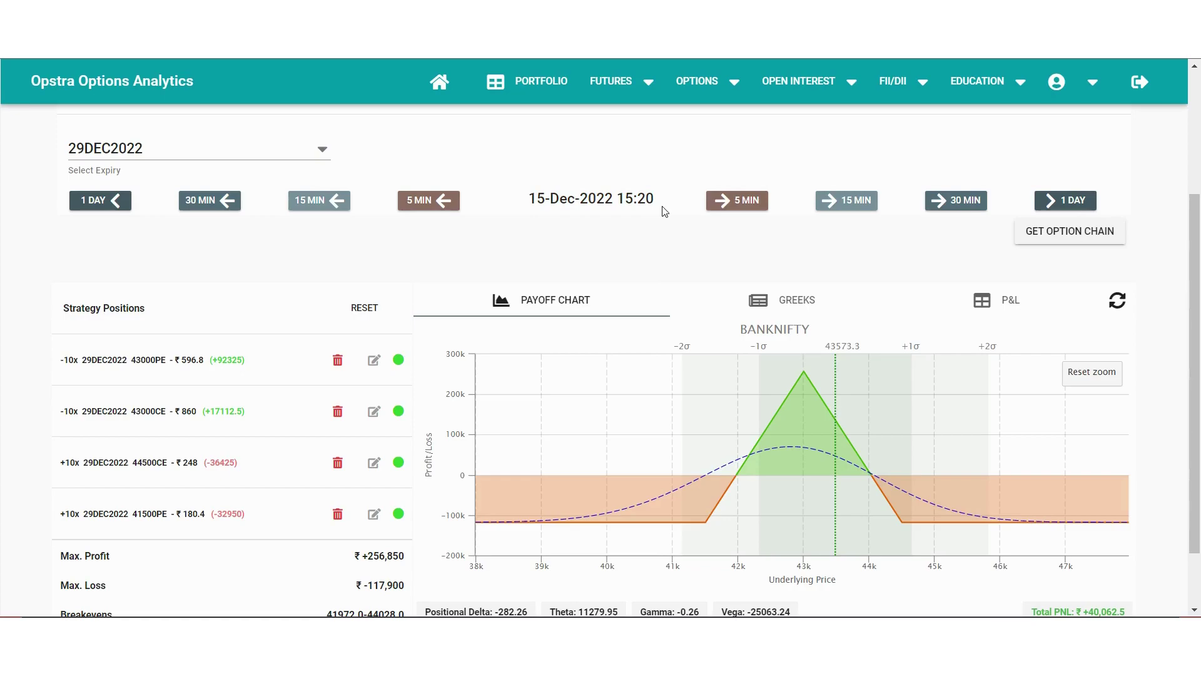
pyautogui.moveTo(658, 199); pyautogui.dragTo(540, 187)
pyautogui.scroll(-1, 539, 187)
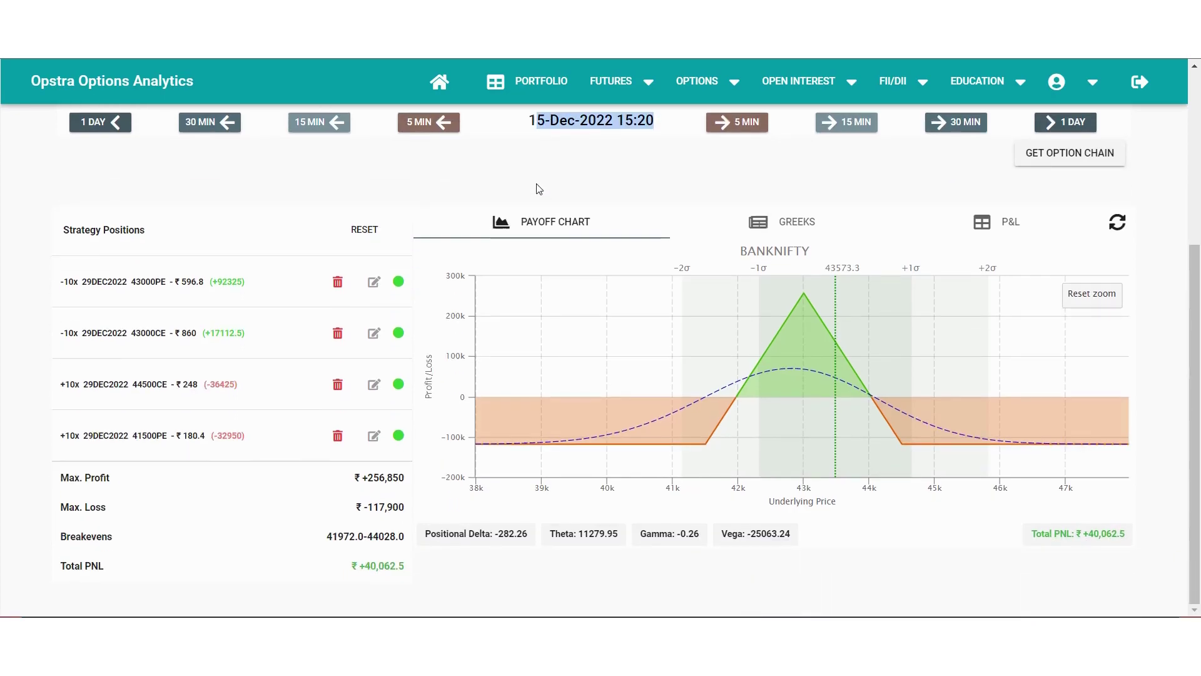
pyautogui.moveTo(414, 565); pyautogui.dragTo(360, 565)
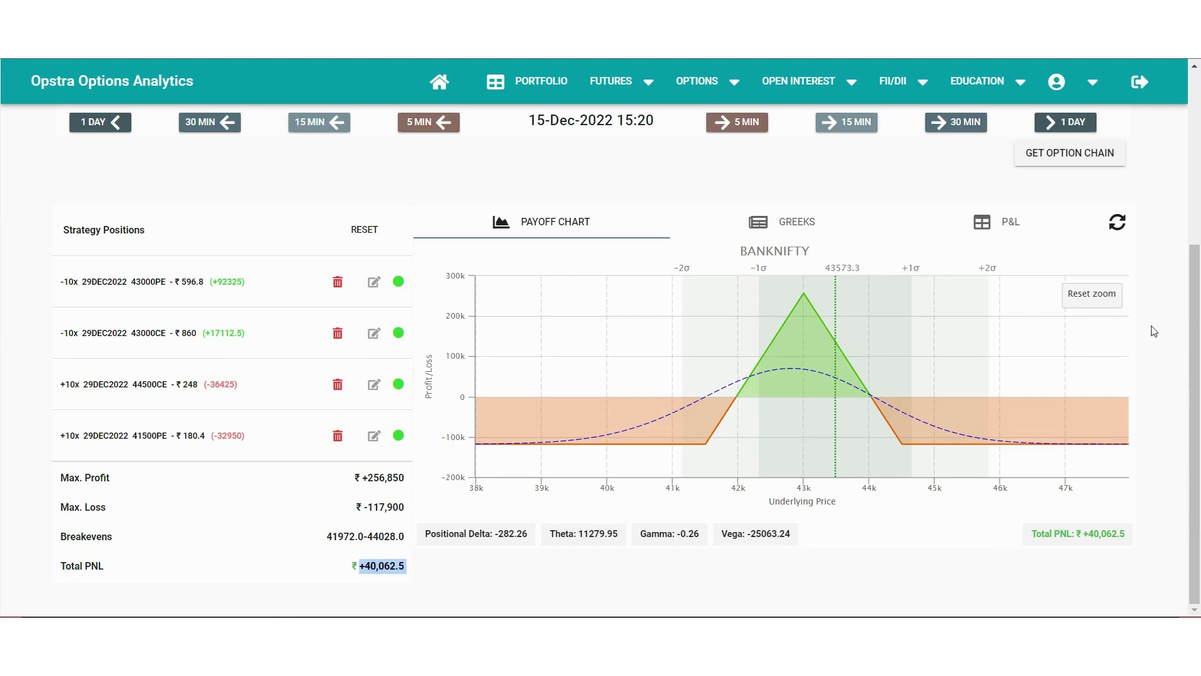
# Advance the simulation day by day from 15-Dec-2022 to 23-Dec-2022 15:20.
pyautogui.click(1072, 127)
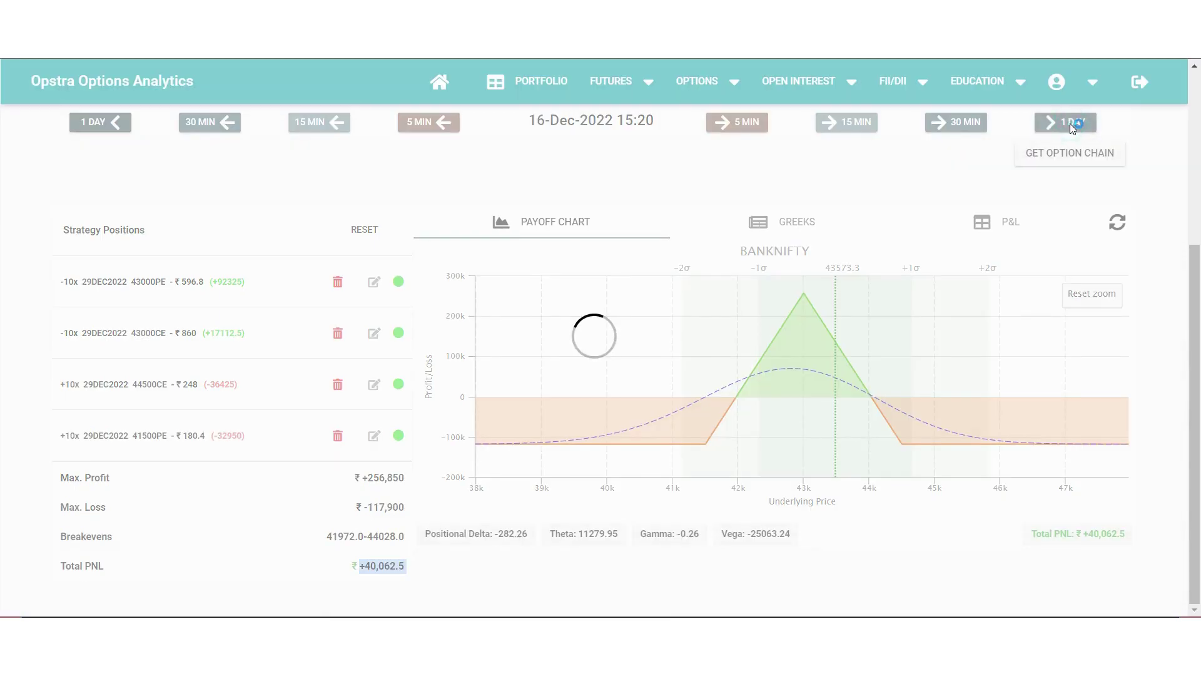
pyautogui.click(1070, 123)
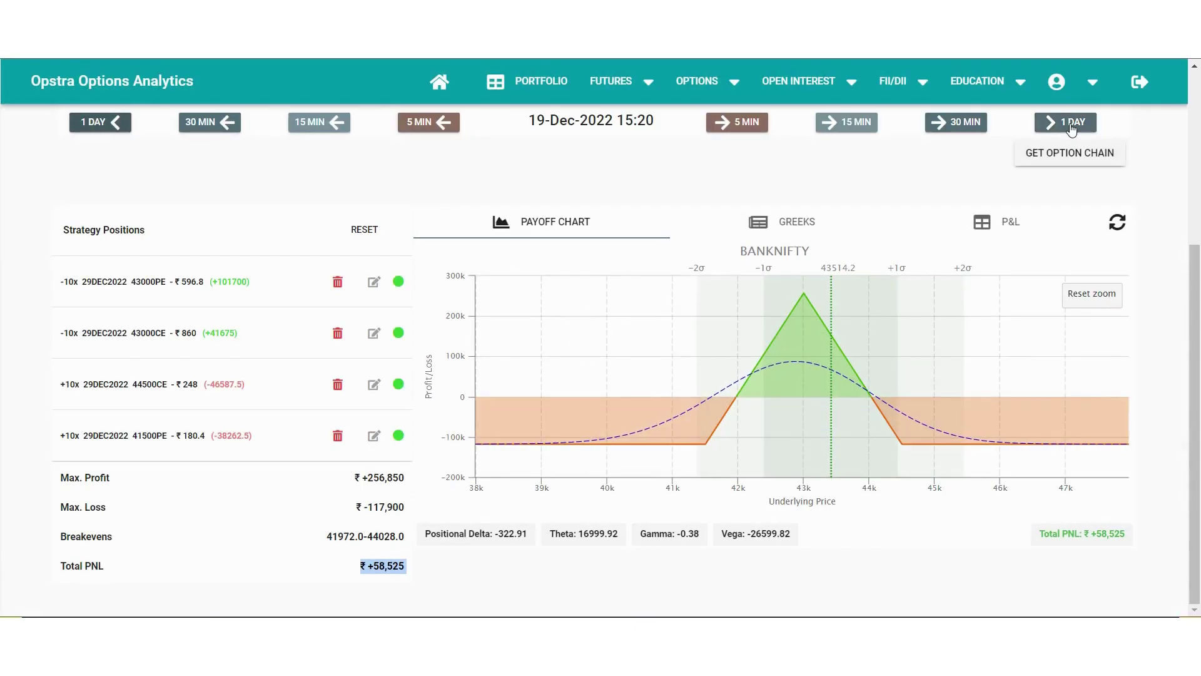
pyautogui.click(1072, 125)
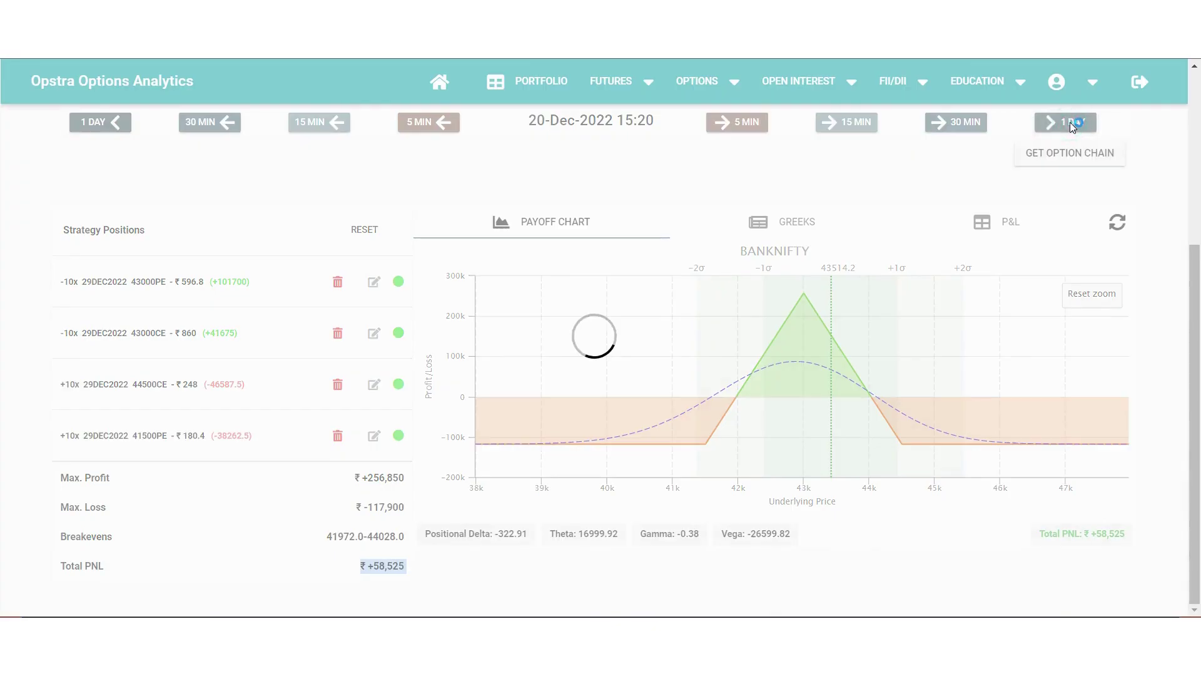
pyautogui.click(1070, 122)
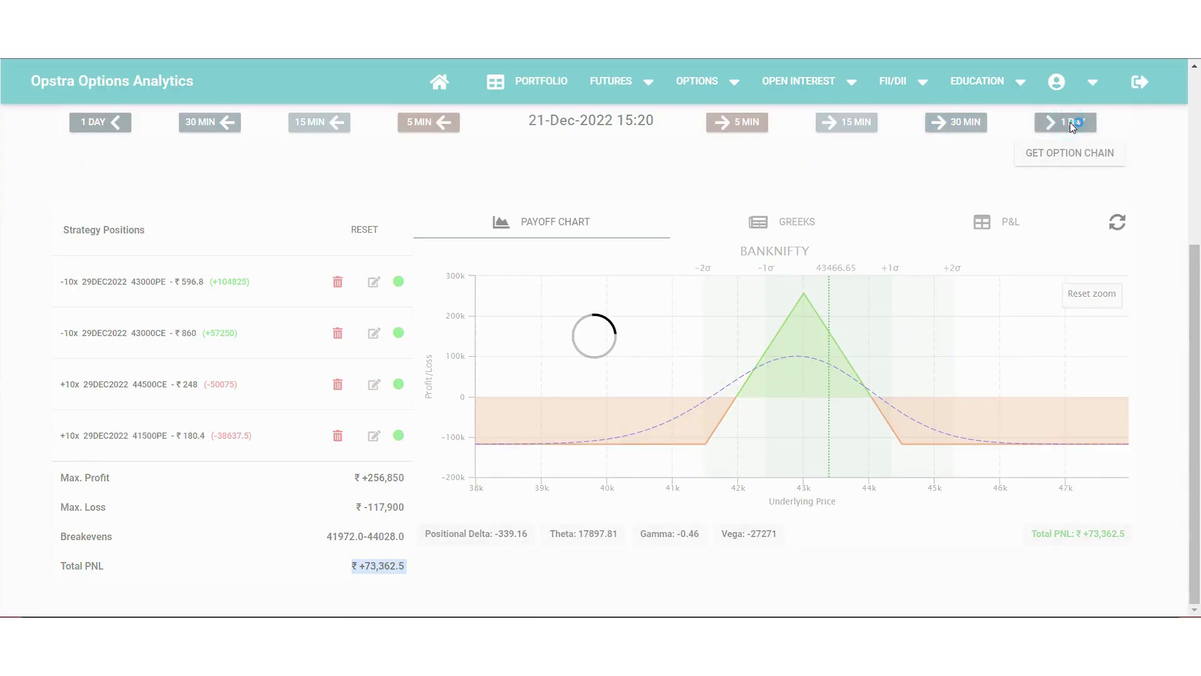
pyautogui.click(1070, 122)
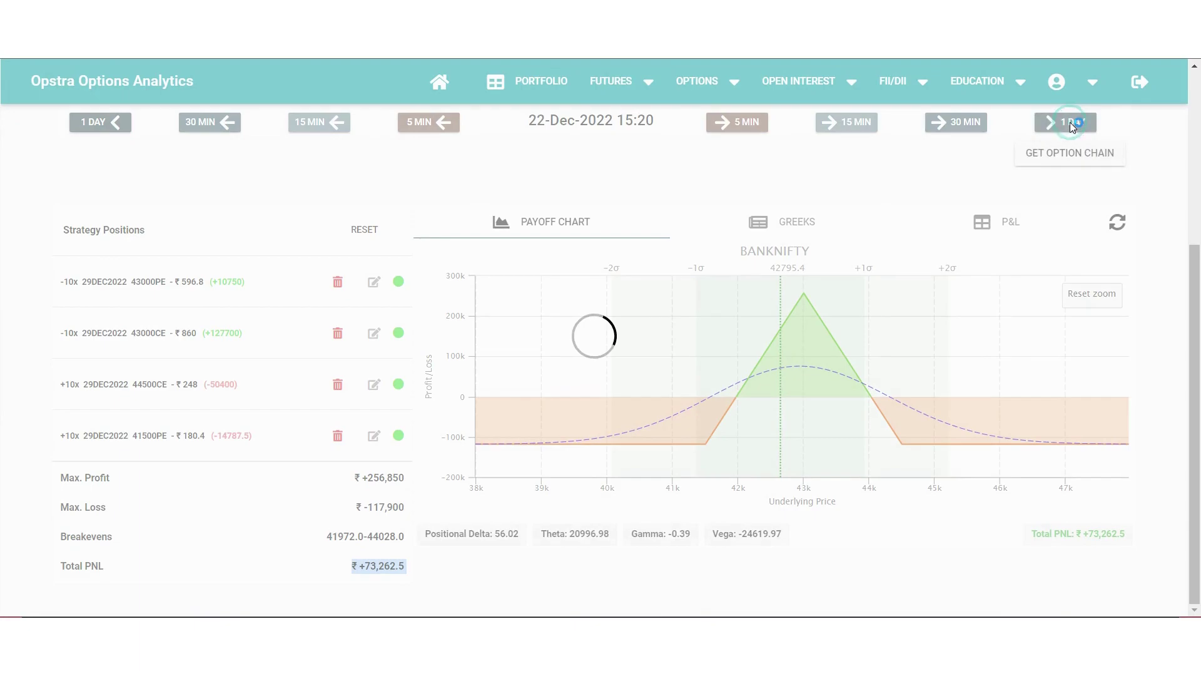
pyautogui.click(1070, 122)
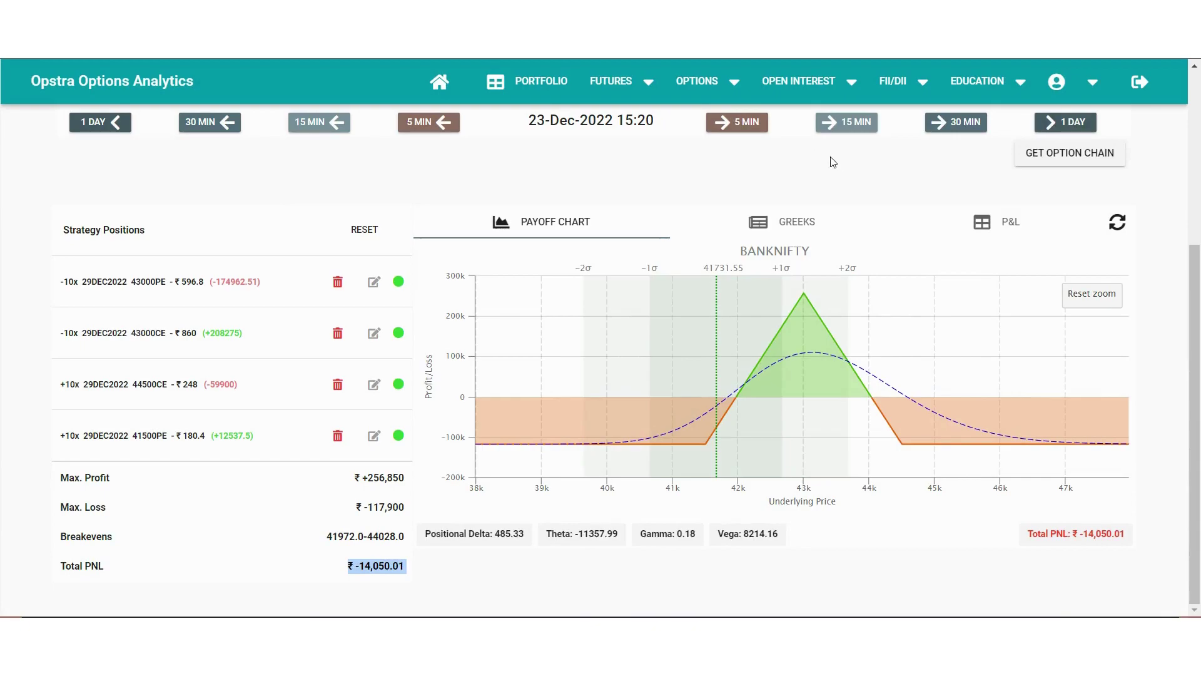
# Move the simulation back in 30-minute increments to 23-Dec-2022 12:20.
pyautogui.click(216, 124)
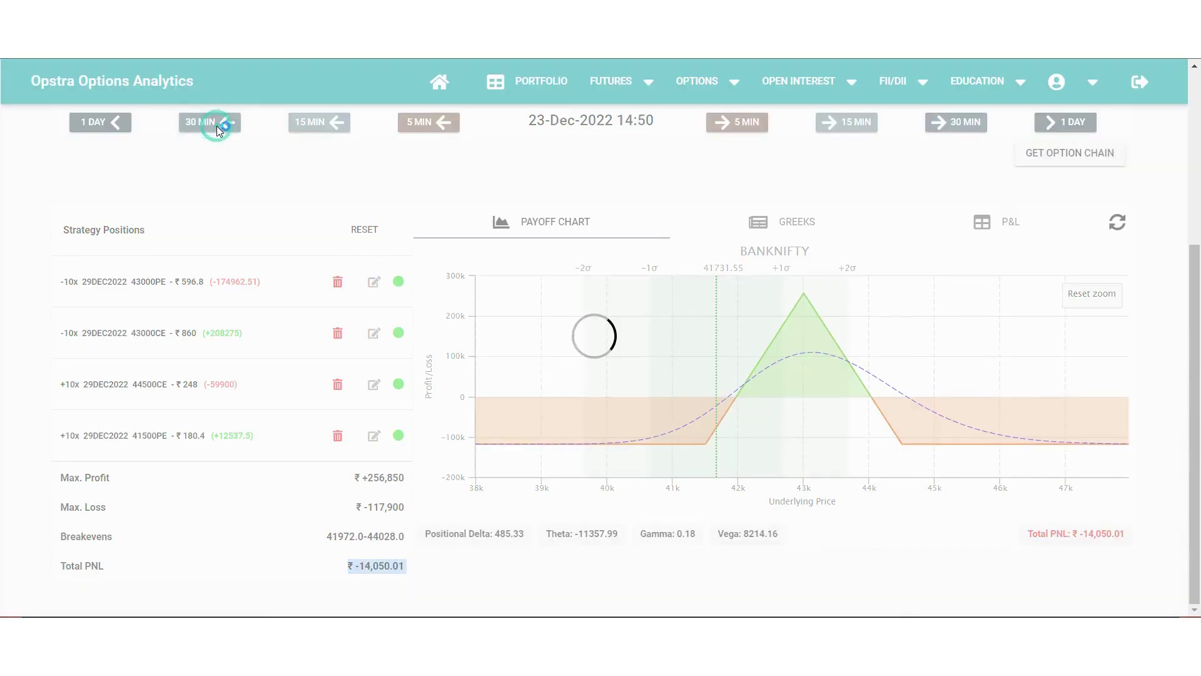
pyautogui.click(217, 124)
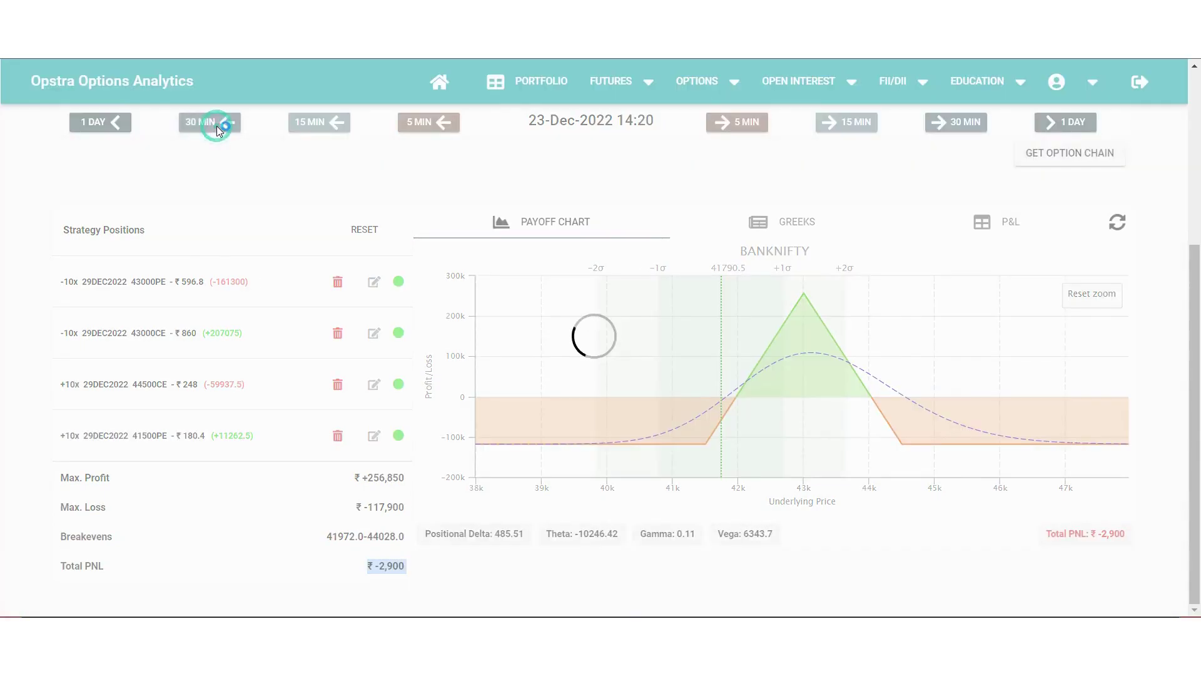
pyautogui.click(217, 124)
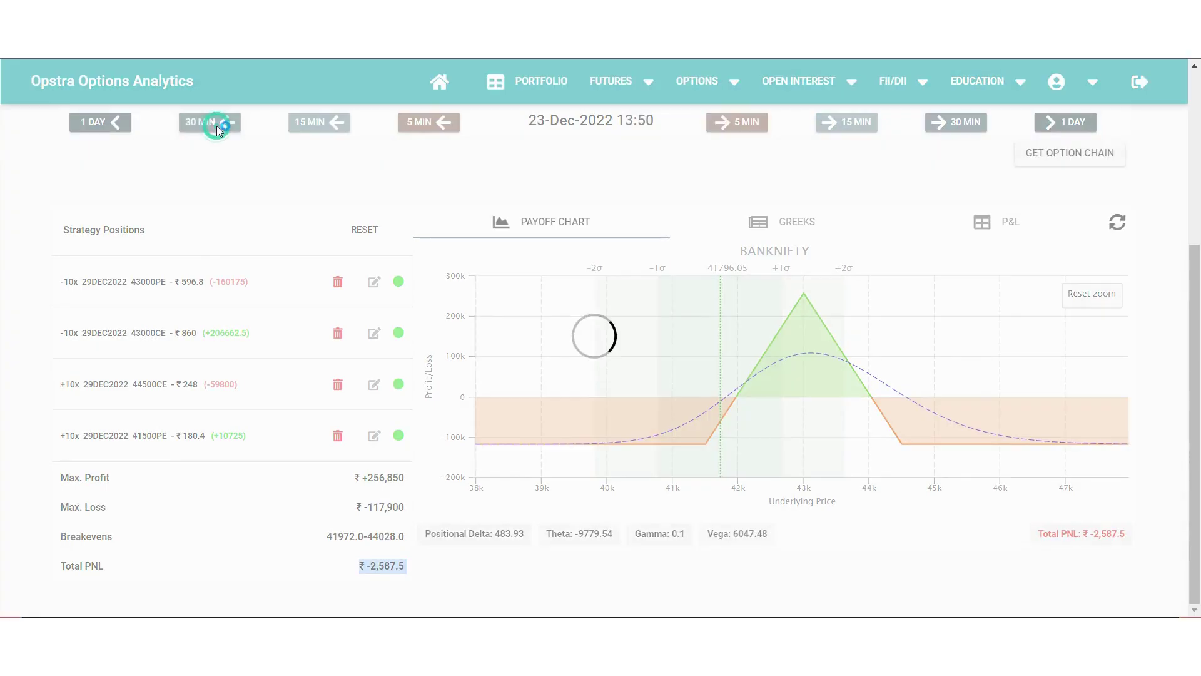
pyautogui.click(217, 125)
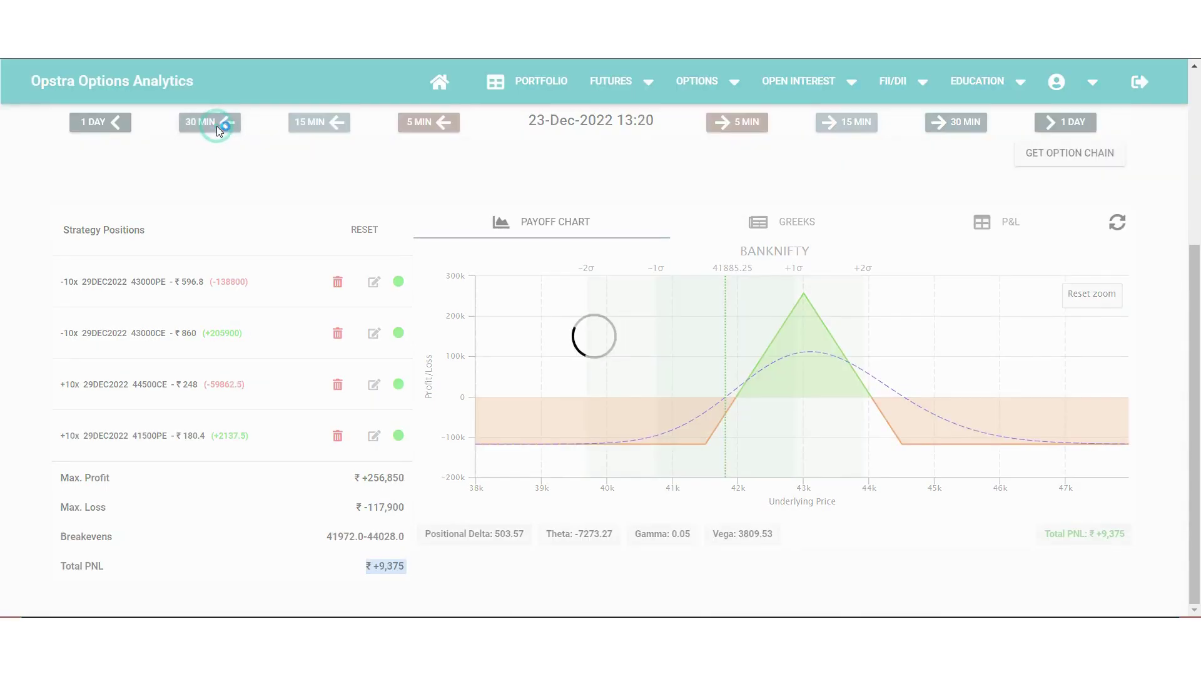
pyautogui.click(216, 126)
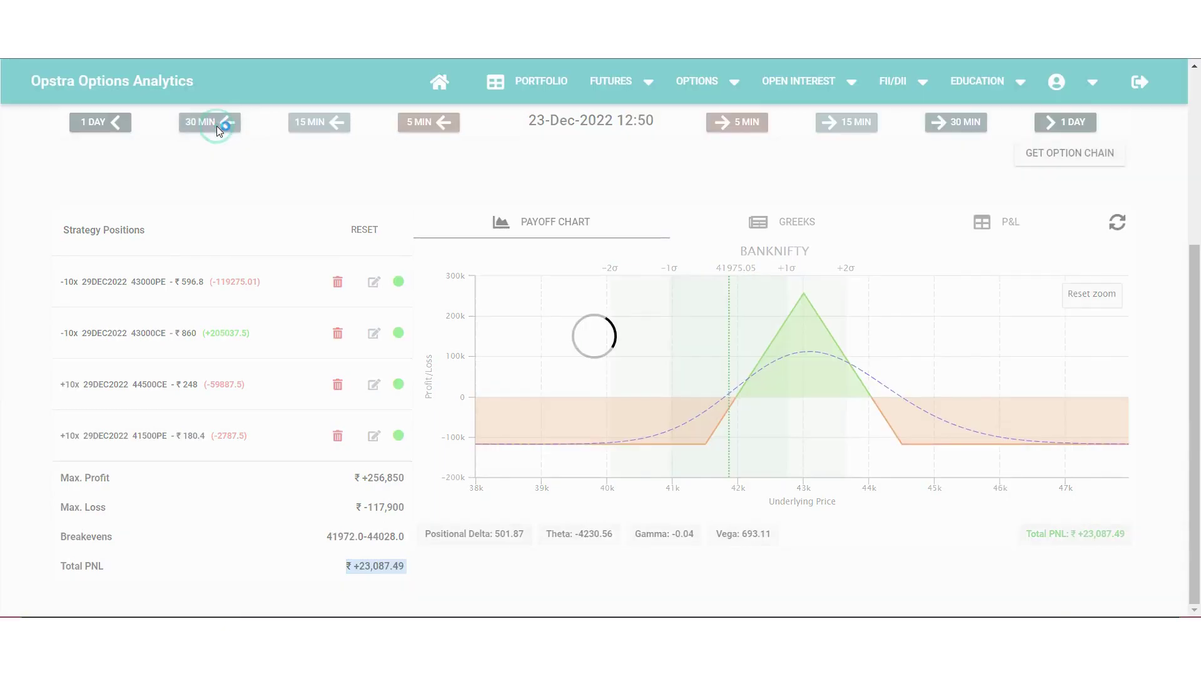
pyautogui.click(216, 126)
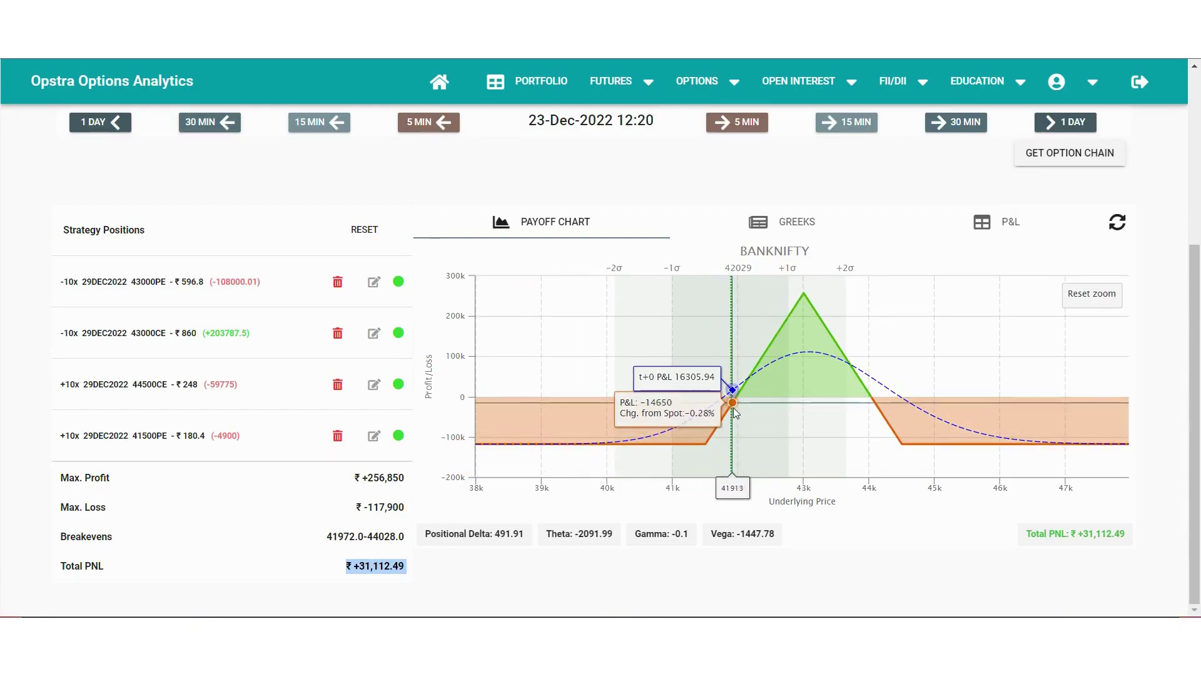
# Compare the spot and futures prices with the lower breakeven, and check the total PNL for 23-Dec-2022 12:20.
pyautogui.scroll(4, 738, 415)
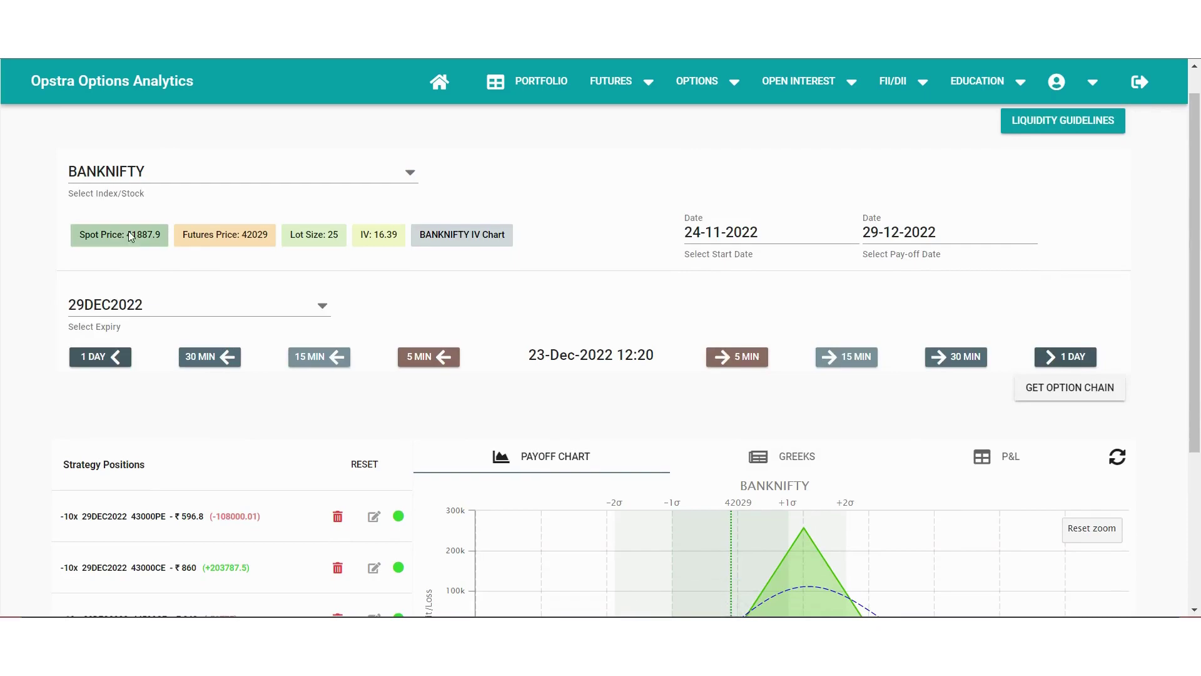
pyautogui.scroll(-4, 182, 268)
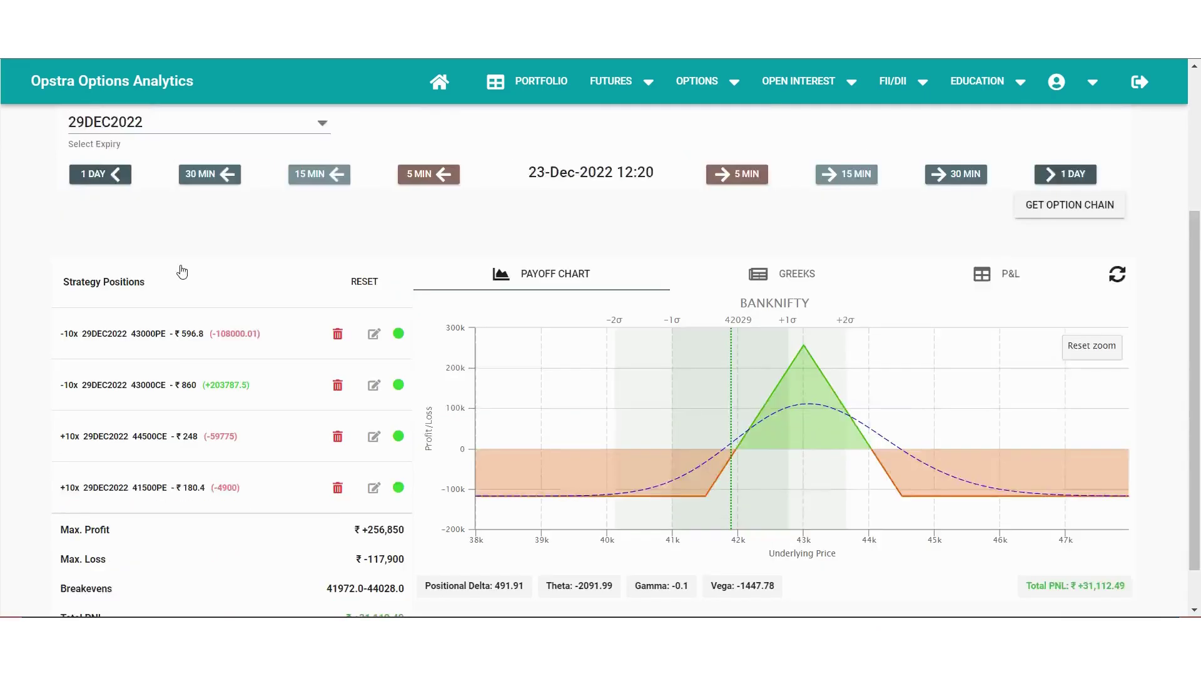
pyautogui.scroll(3, 347, 538)
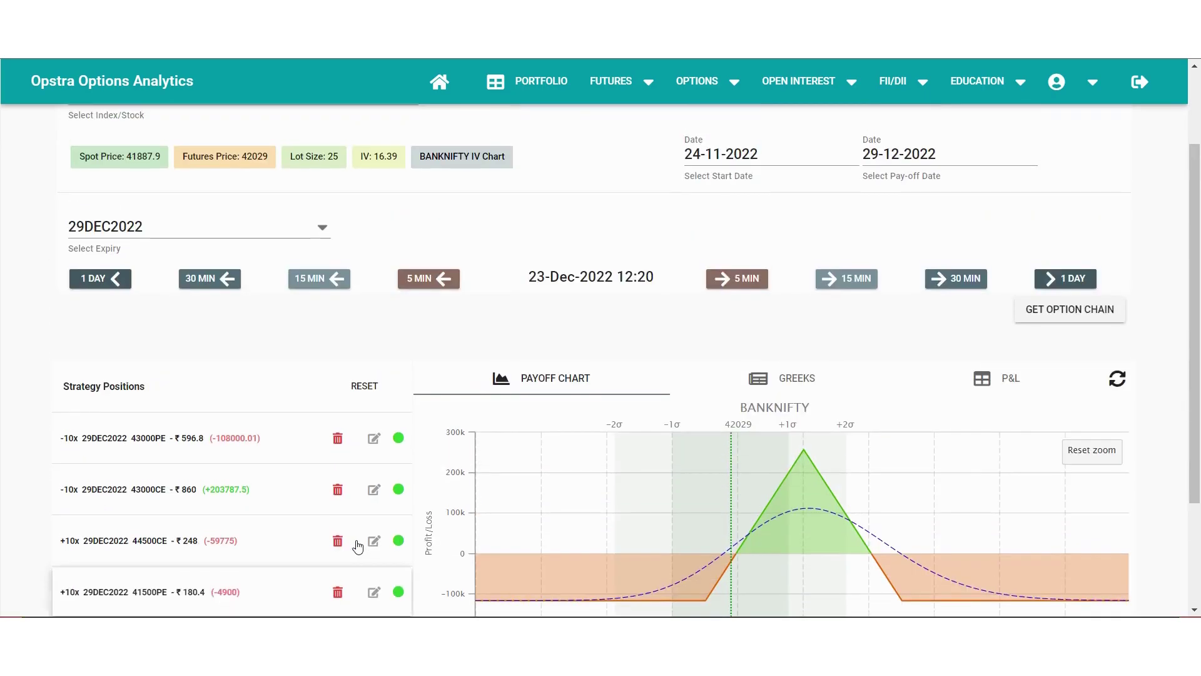
pyautogui.scroll(-3, 358, 546)
pyautogui.moveTo(327, 536); pyautogui.dragTo(358, 539)
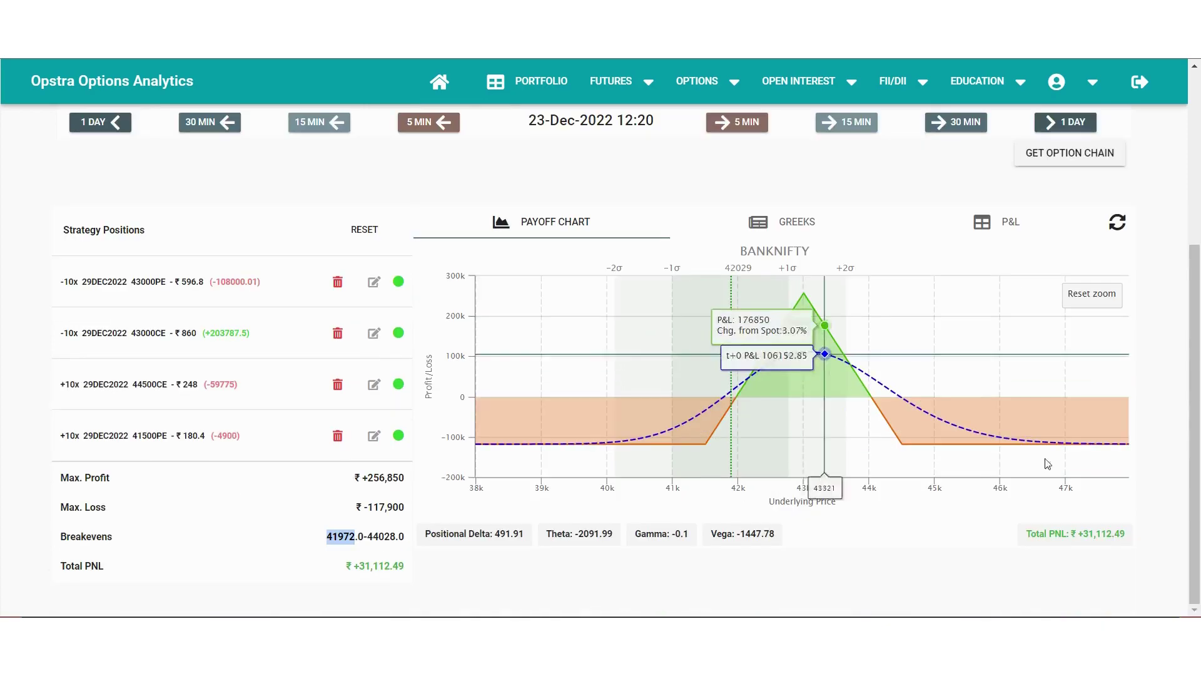
pyautogui.moveTo(1126, 534); pyautogui.dragTo(1081, 538)
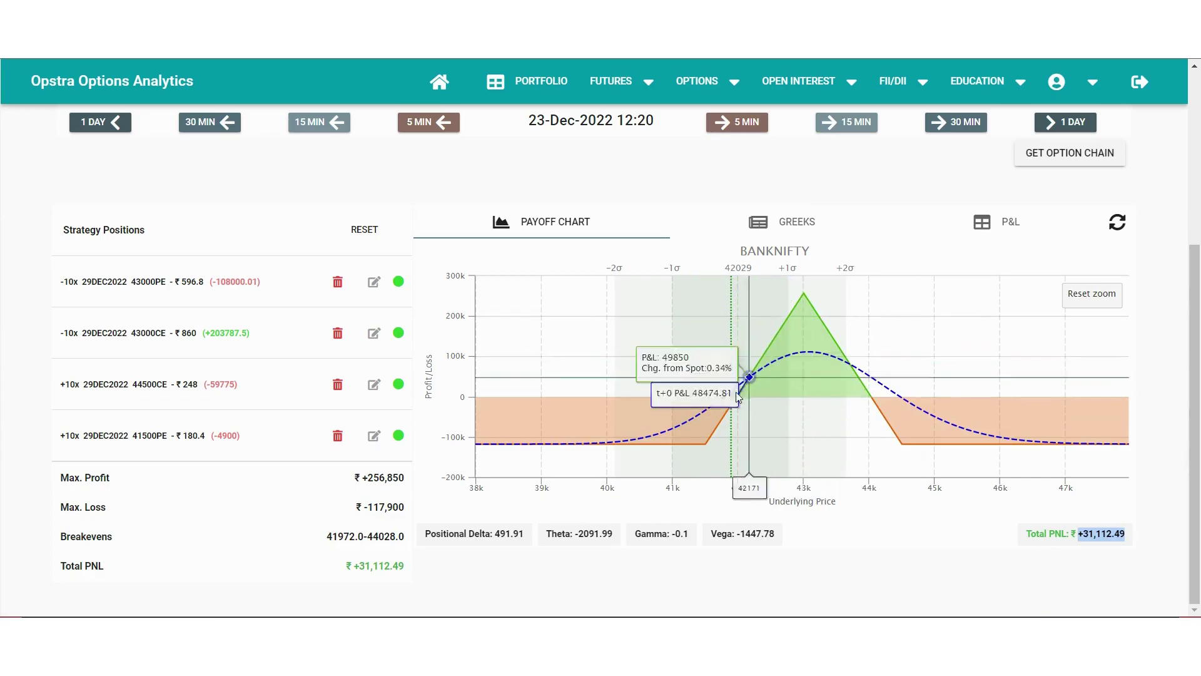
# Move the simulation back in 15-minute increments to 23-Dec-2022 11:20.
pyautogui.scroll(1, 752, 401)
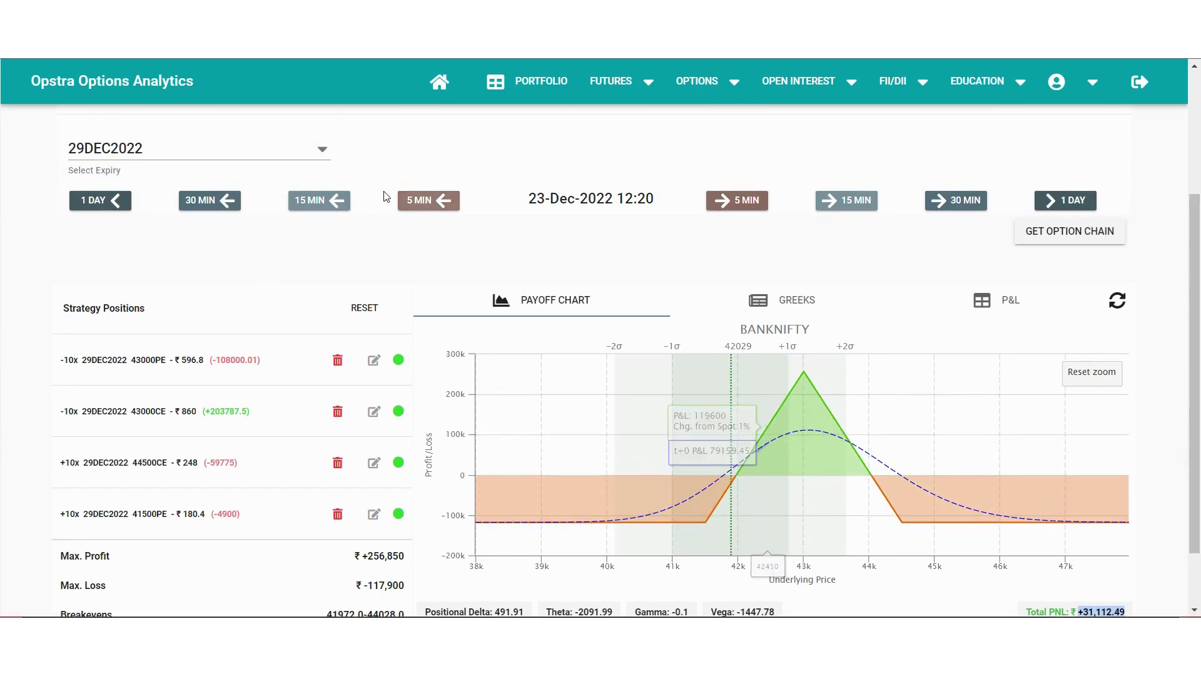
pyautogui.click(313, 195)
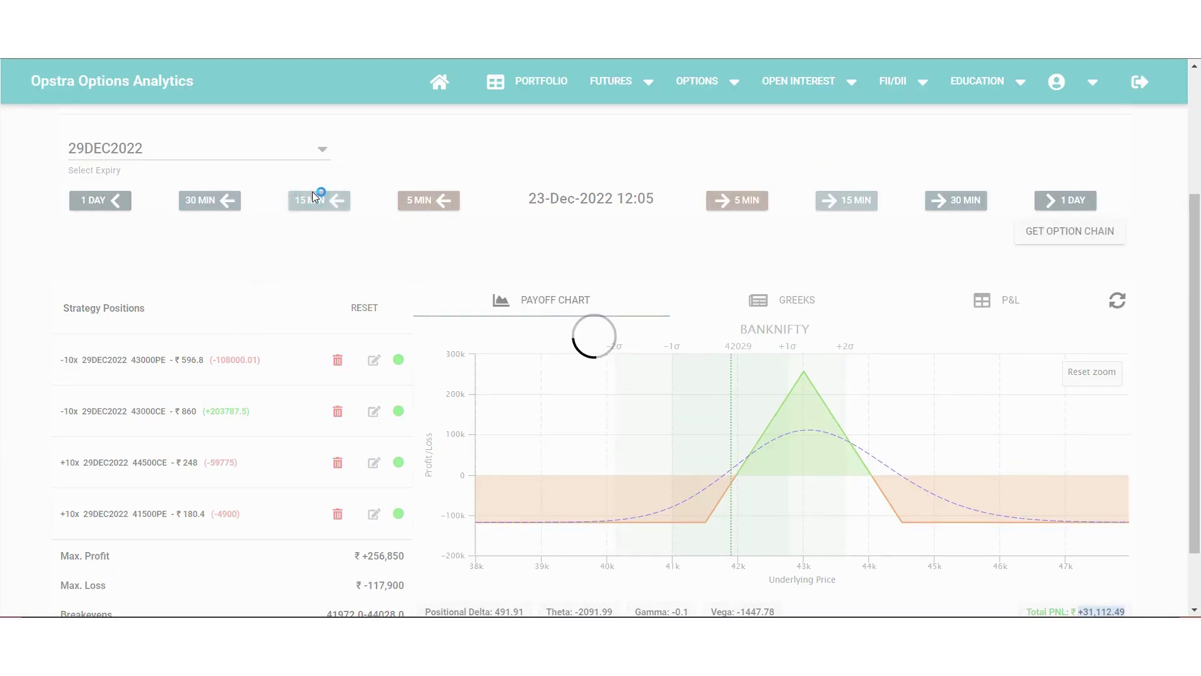
pyautogui.click(314, 197)
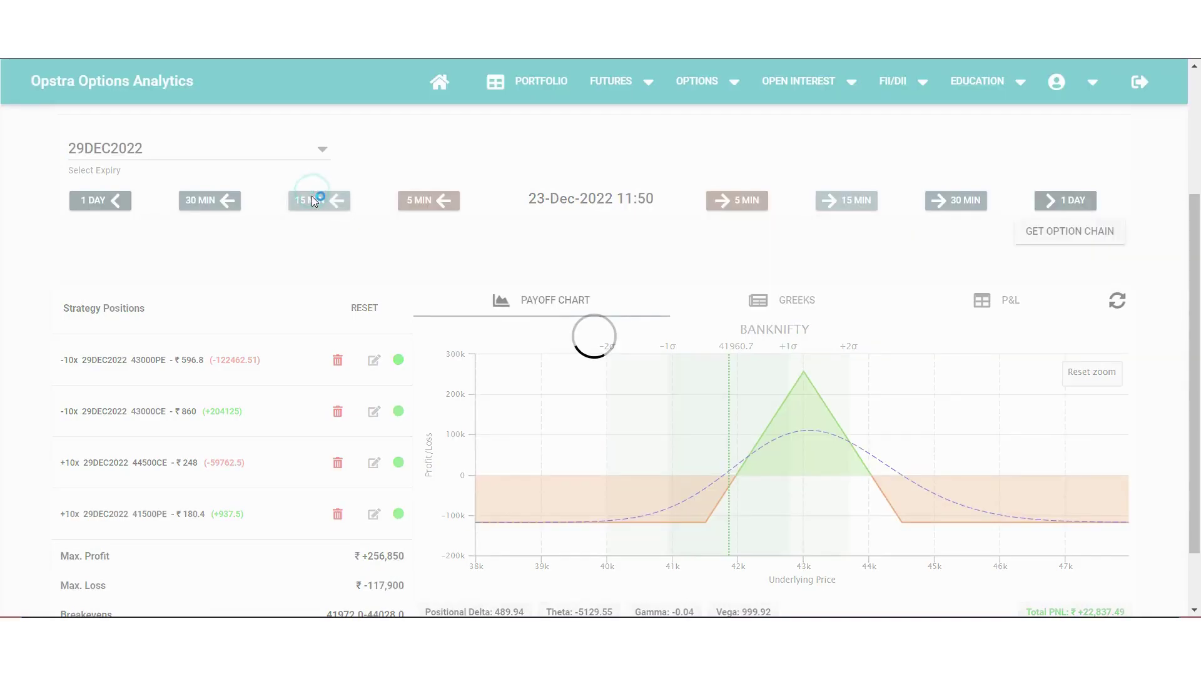
pyautogui.click(312, 196)
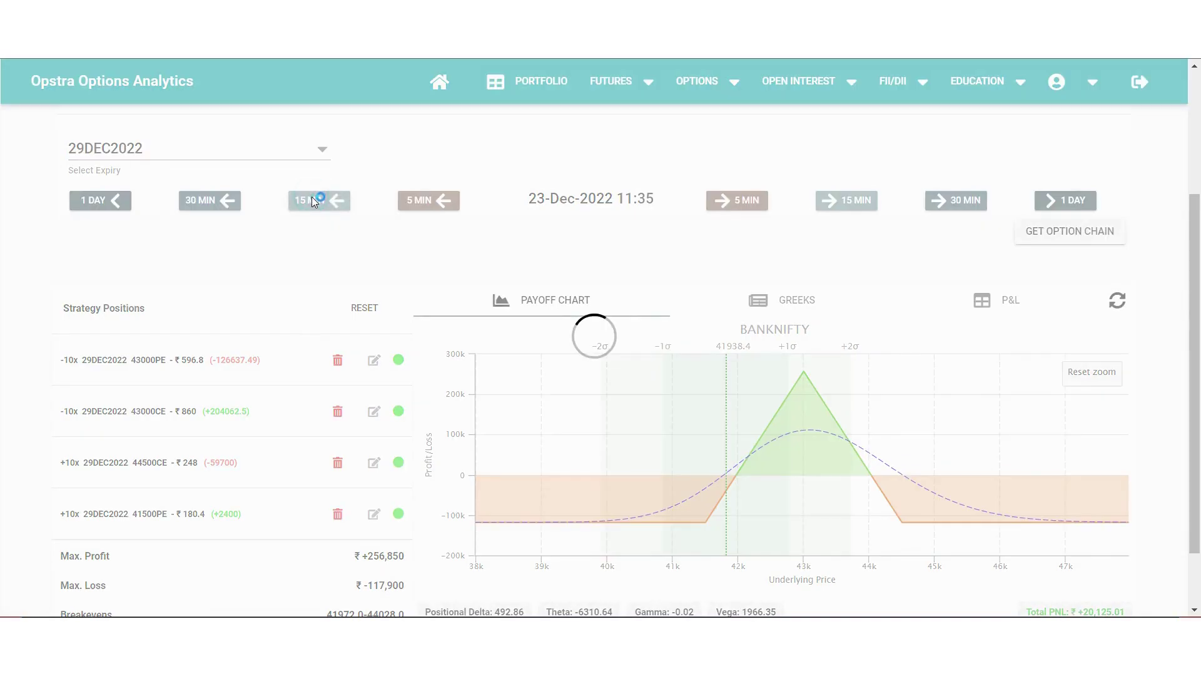
pyautogui.click(312, 196)
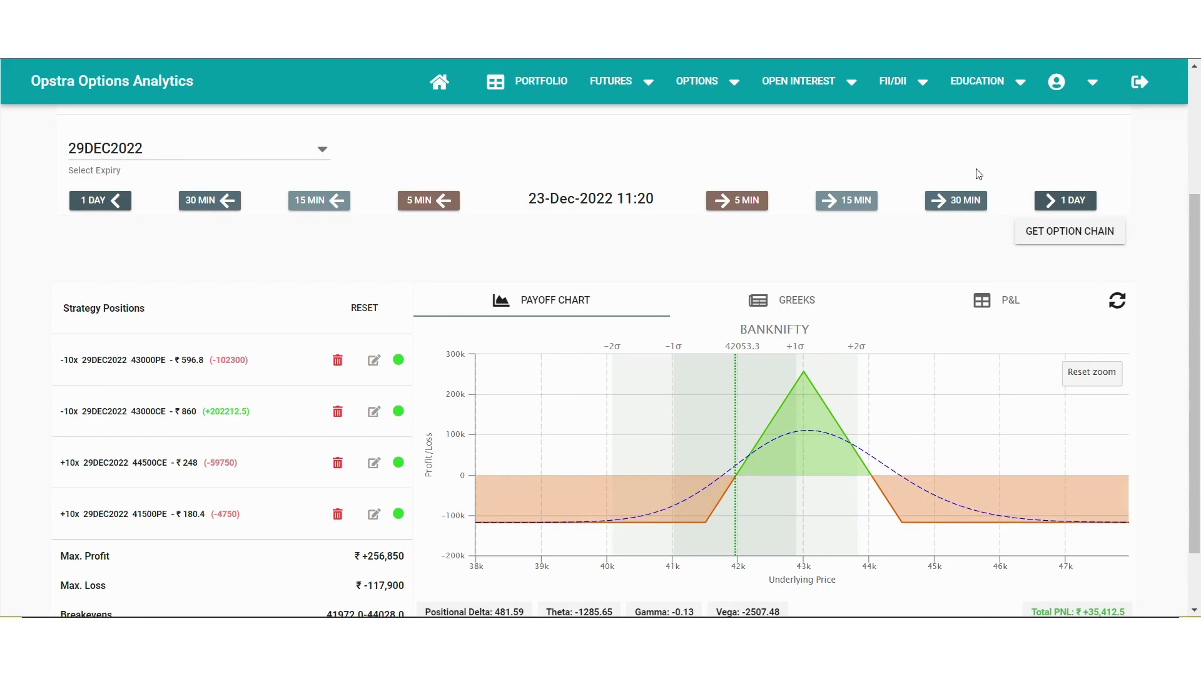
# Check the total PNL and the spot and futures prices for 23-Dec-2022 11:20.
pyautogui.scroll(-2, 980, 174)
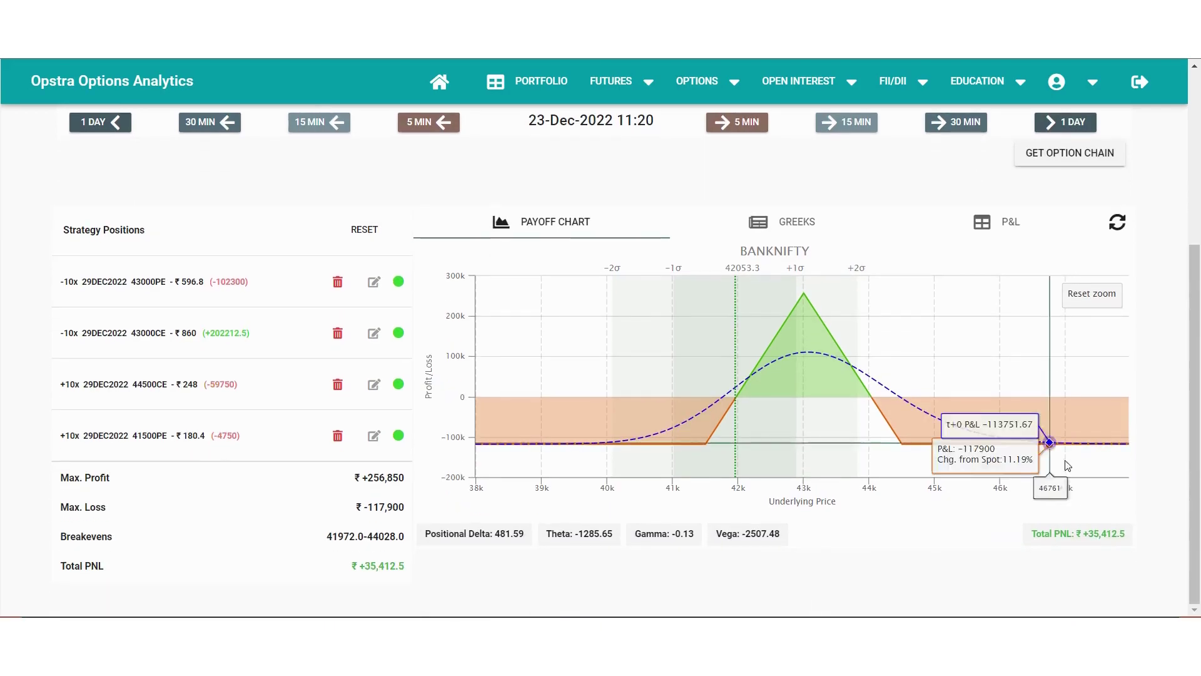
pyautogui.doubleClick(1124, 534)
pyautogui.scroll(2, 1064, 500)
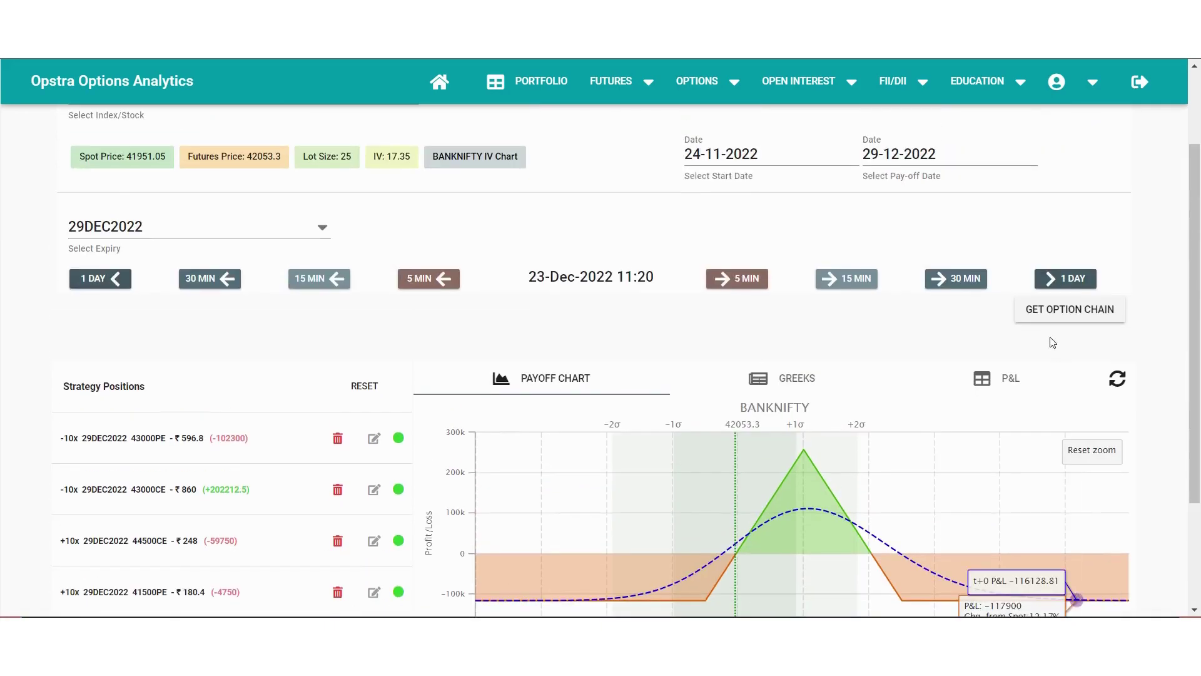
pyautogui.scroll(-2, 1017, 304)
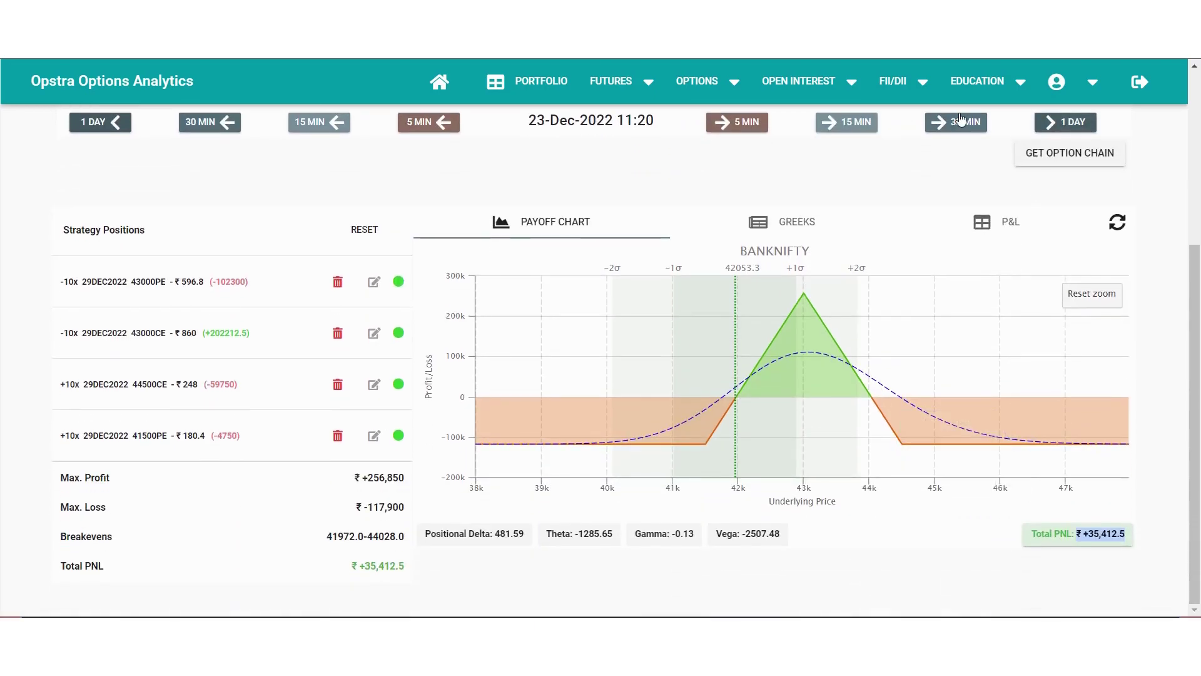
# Advance the simulation 30 minutes to 23-Dec-2022 11:50 and check the total PNL against the spot and futures prices.
pyautogui.click(957, 115)
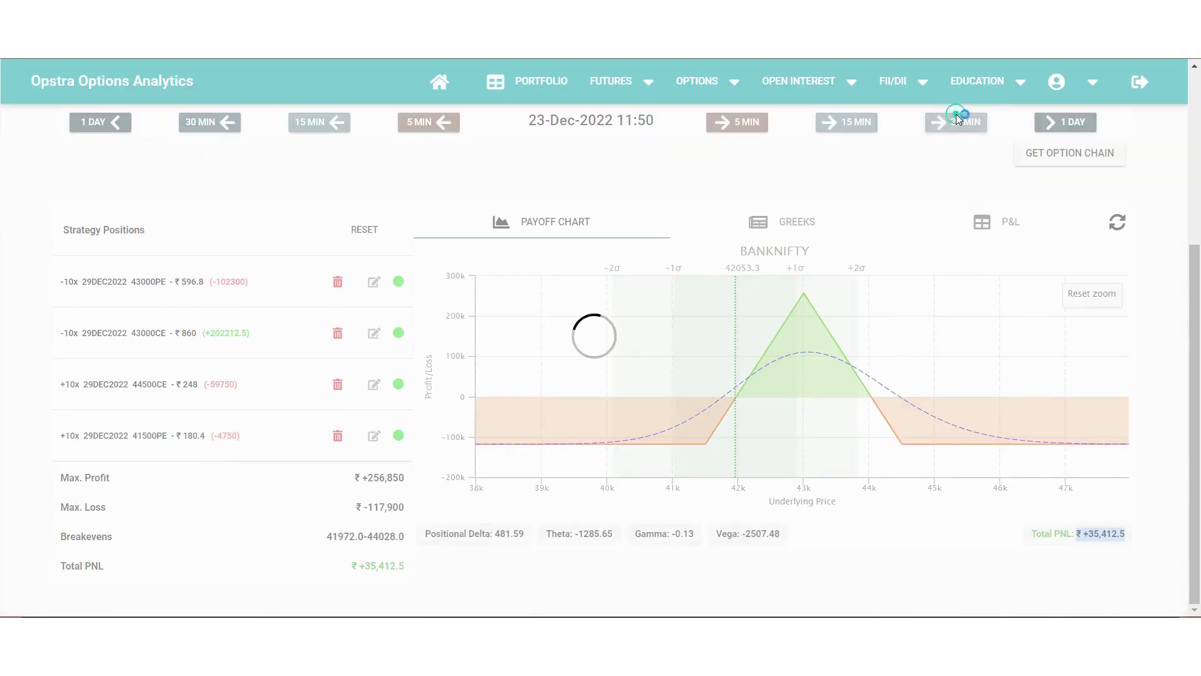
pyautogui.doubleClick(1119, 535)
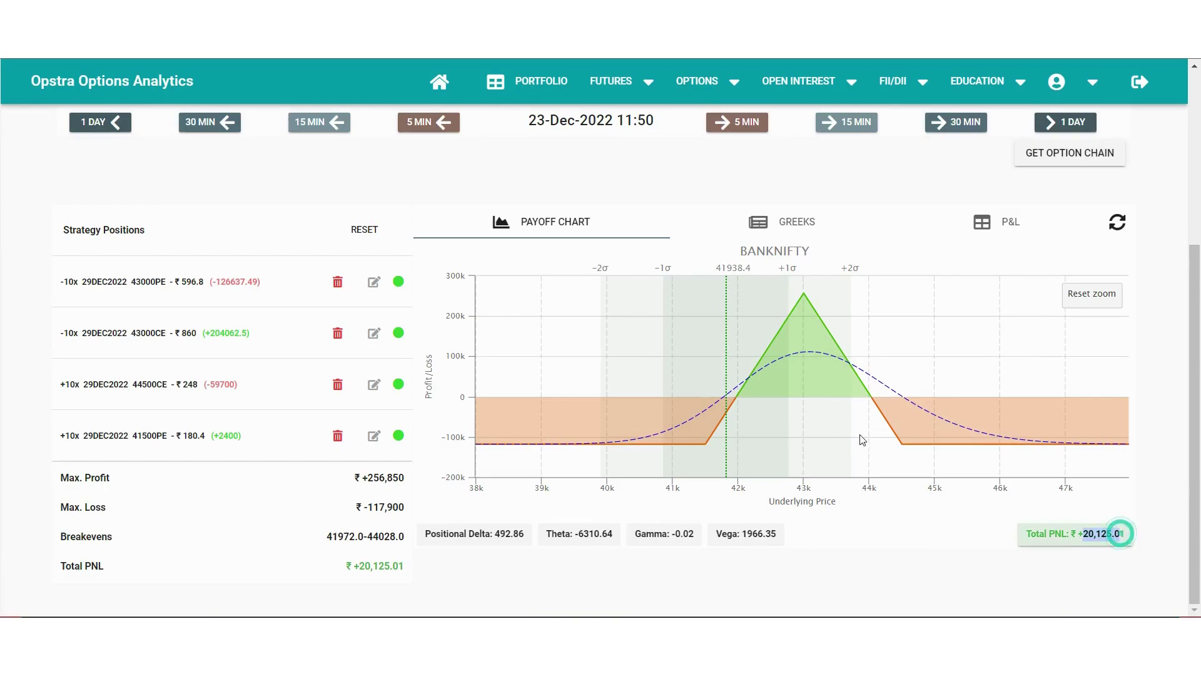
pyautogui.scroll(4, 742, 406)
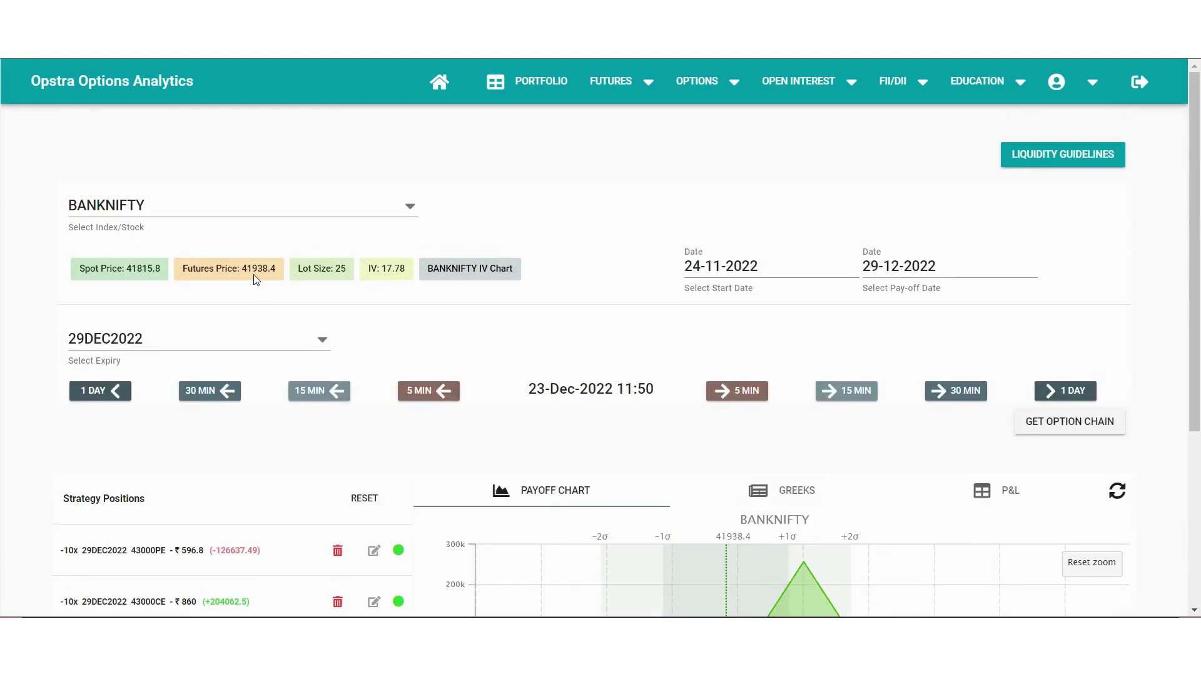
pyautogui.scroll(-4, 258, 278)
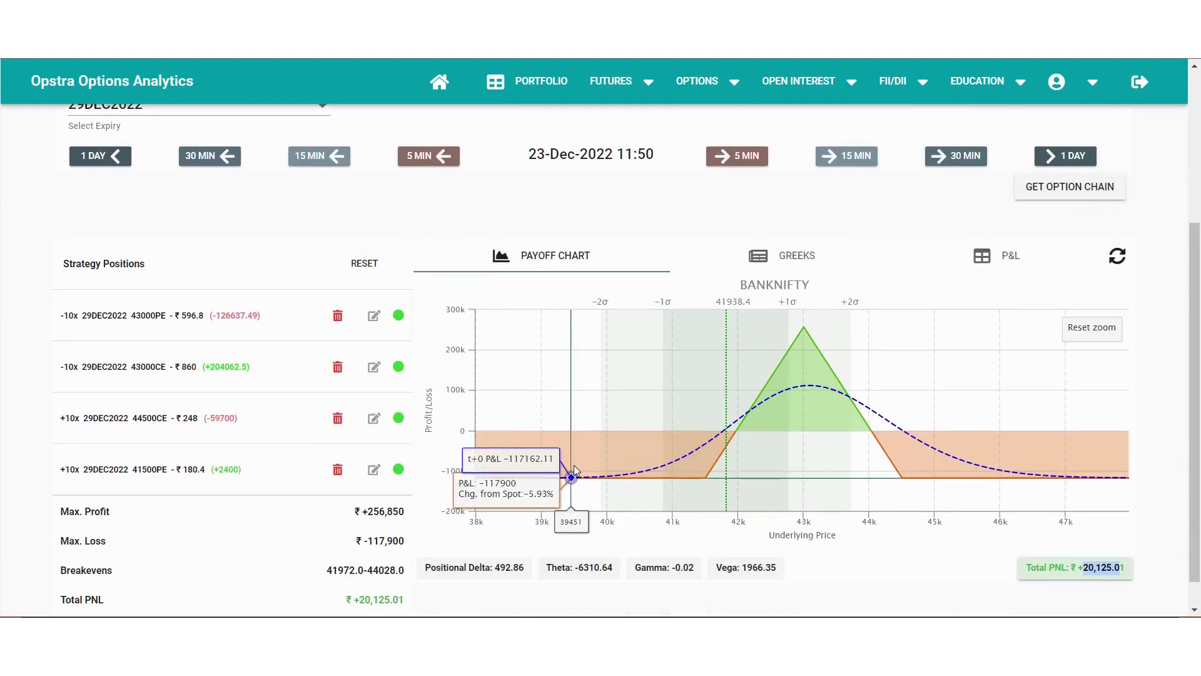
pyautogui.scroll(1, 263, 255)
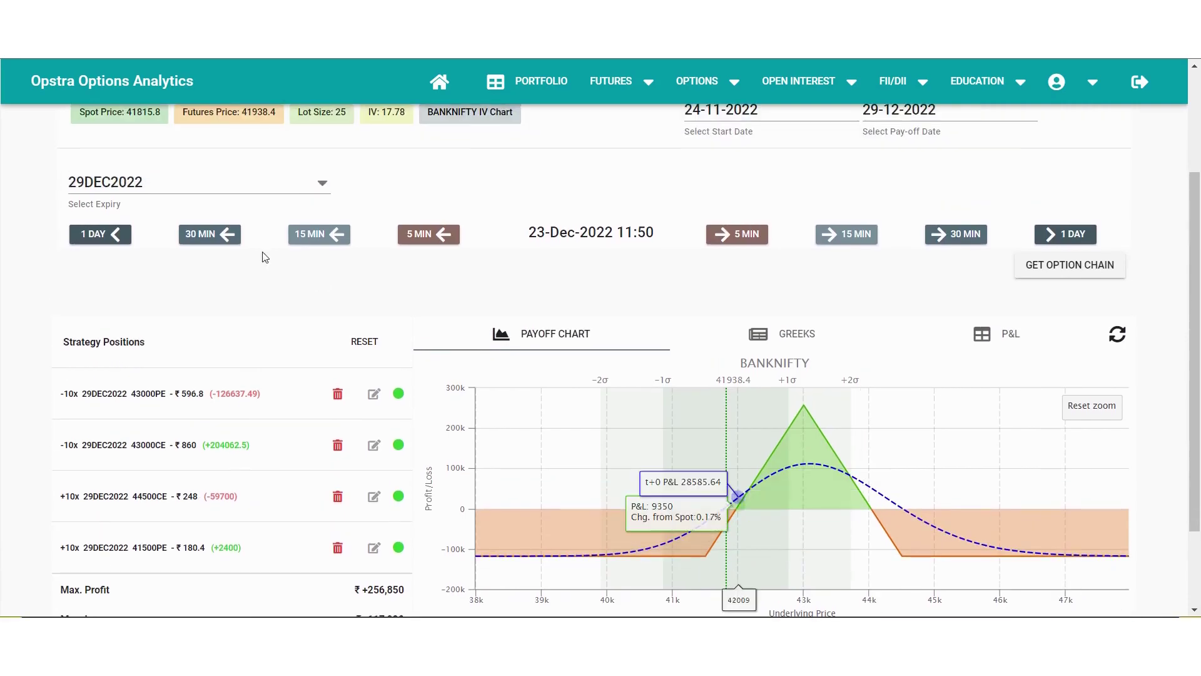
# Move the simulation back 30 minutes to 23-Dec-2022 11:20 and check the breakevens and total PNL.
pyautogui.click(185, 236)
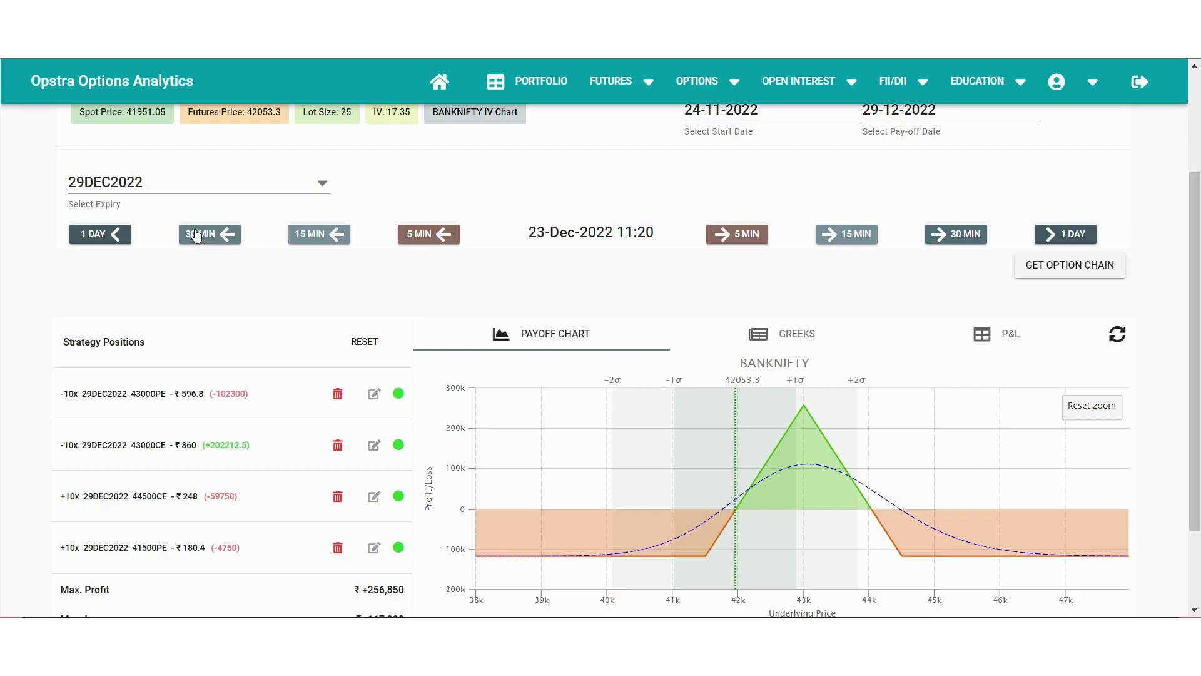
pyautogui.scroll(-2, 541, 476)
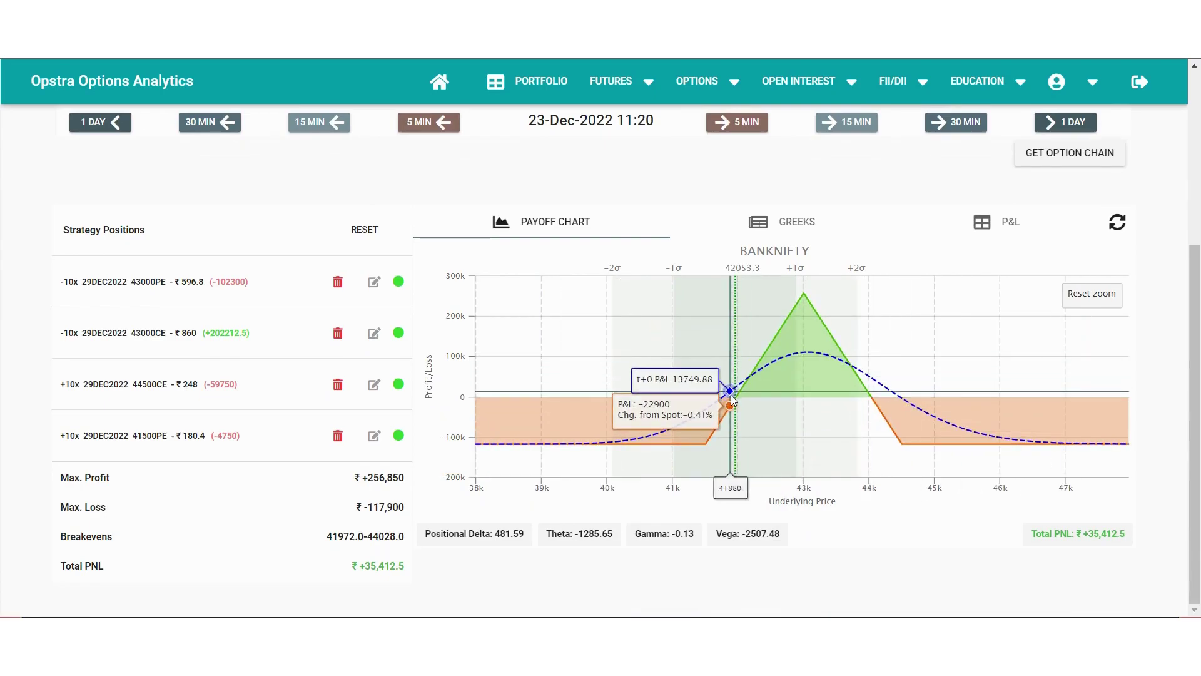
pyautogui.doubleClick(321, 536)
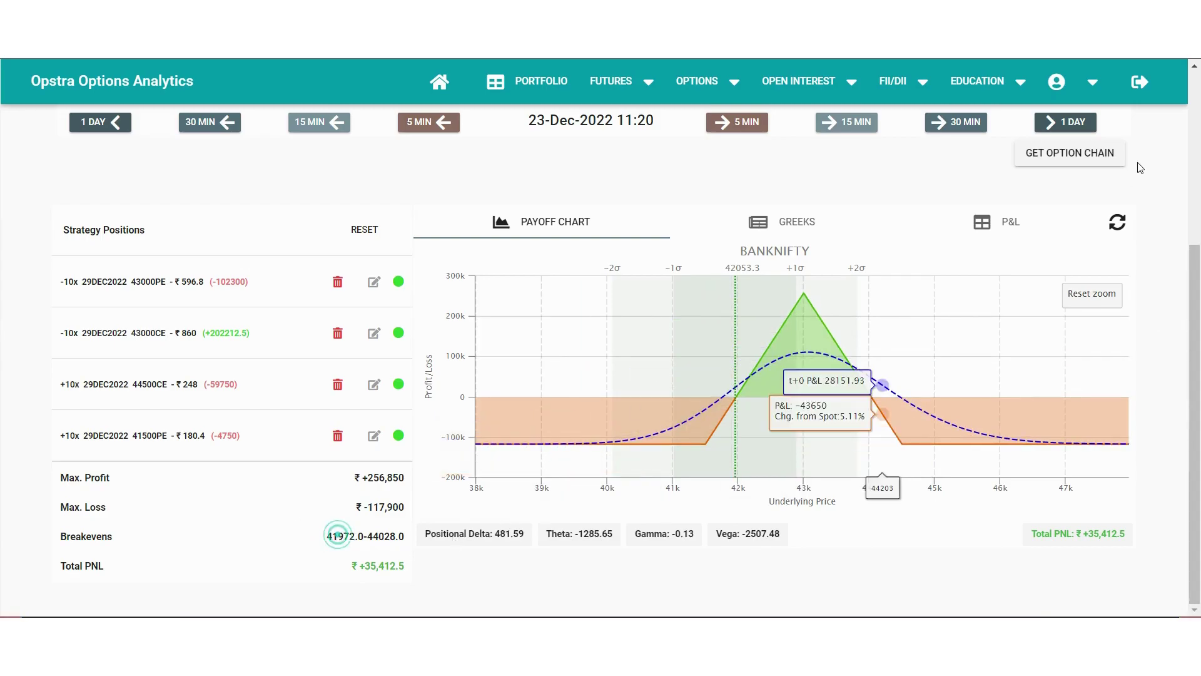
# Load the option chain for 23-Dec-2022 11:20 and sell 10 lots of the 41900CE at 426.
pyautogui.click(1070, 153)
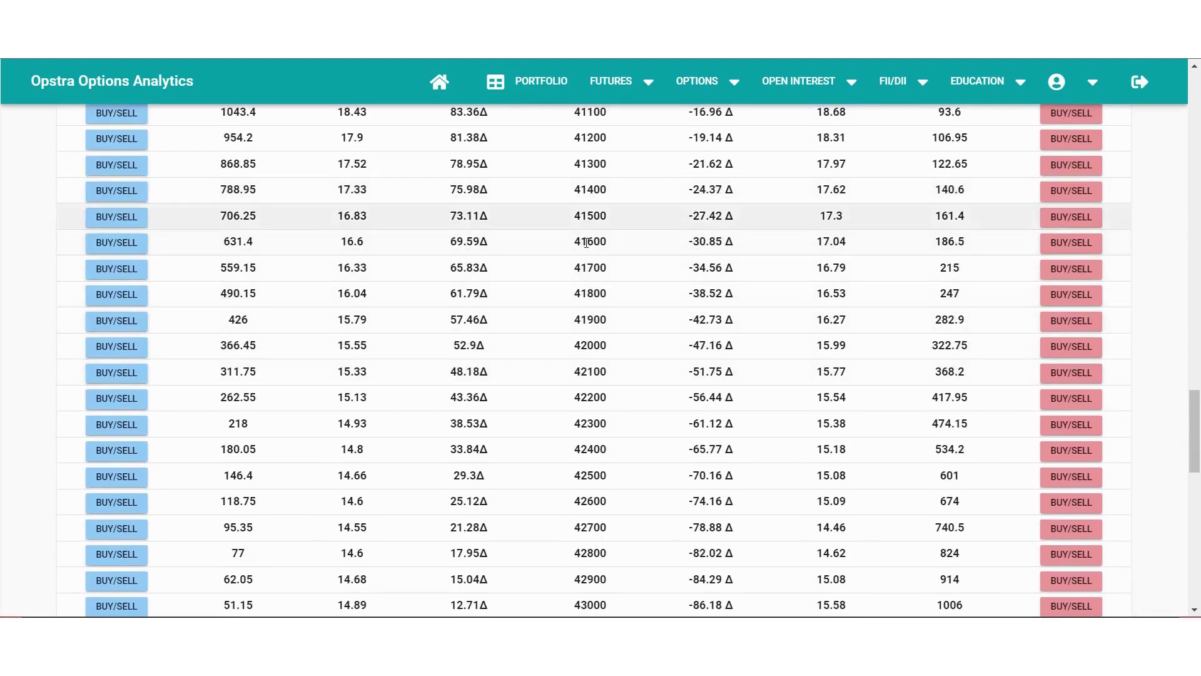
pyautogui.click(110, 321)
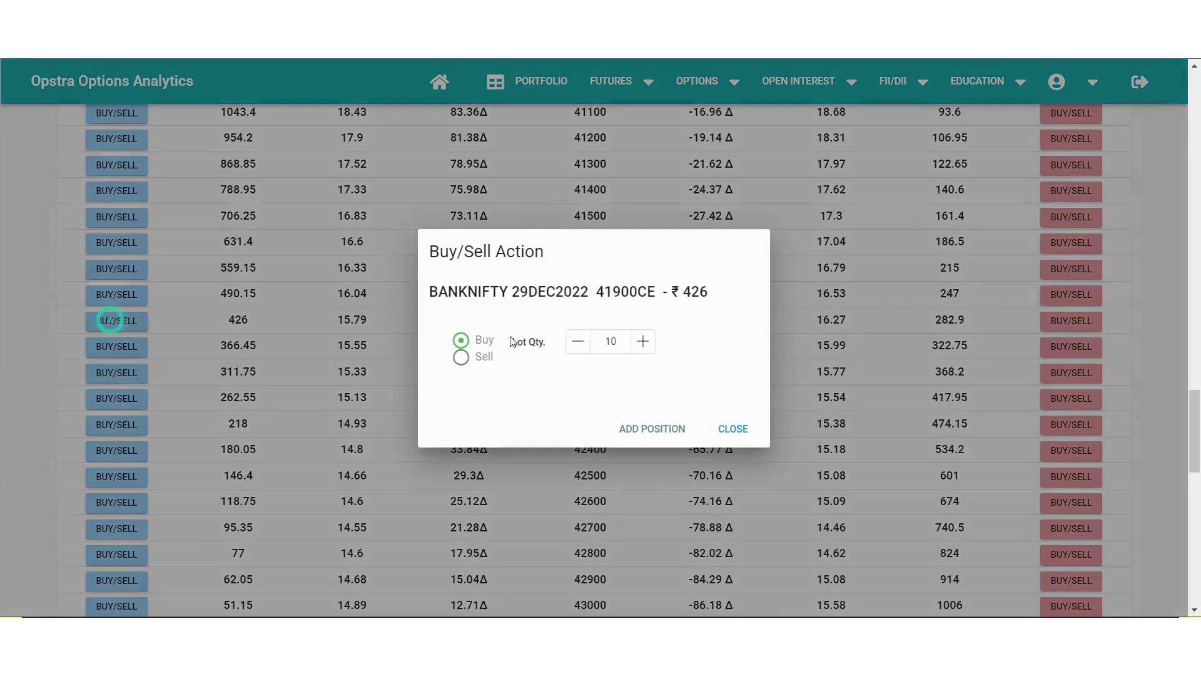
pyautogui.click(462, 356)
pyautogui.click(623, 429)
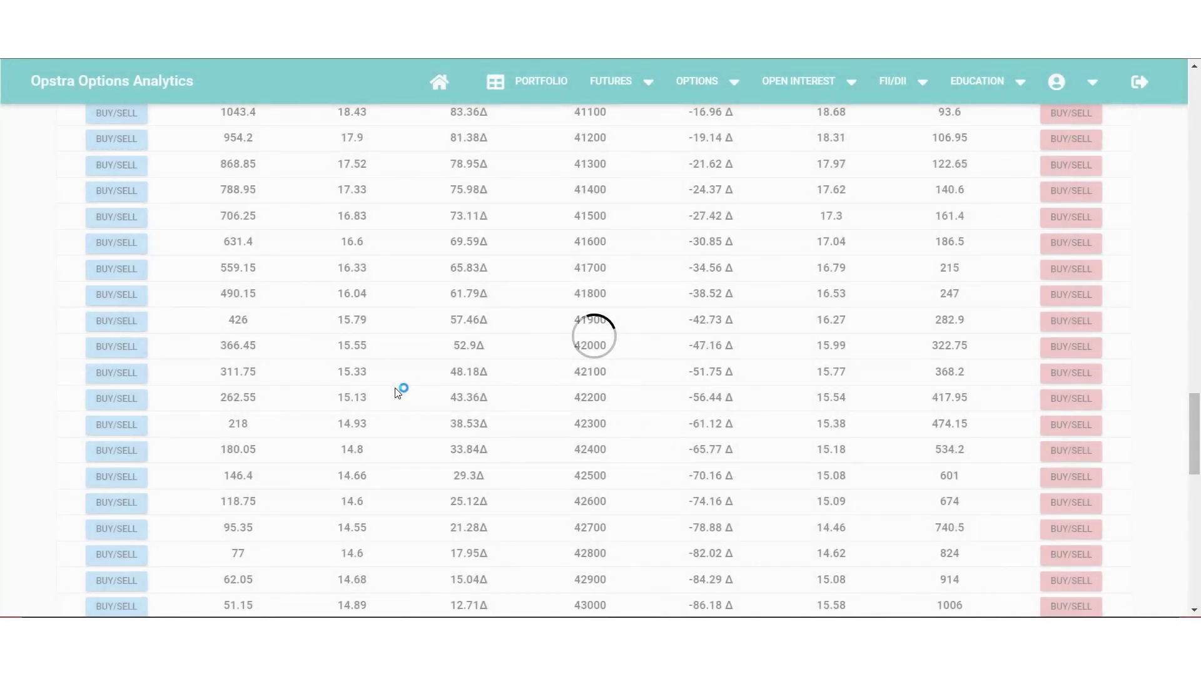
# Buy 10 lots of the 44200CE at 10.75 as a hedge and review the adjusted strategy's payoff chart.
pyautogui.scroll(-6, 397, 393)
pyautogui.scroll(-3, 377, 393)
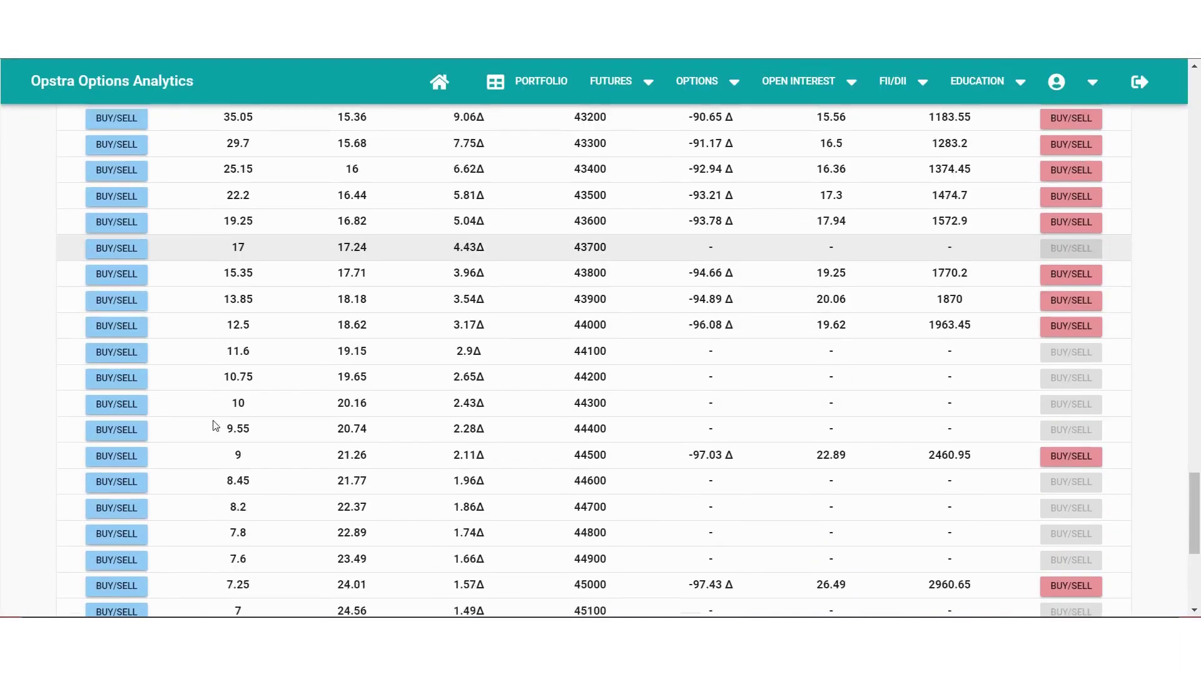
pyautogui.click(129, 369)
pyautogui.click(459, 340)
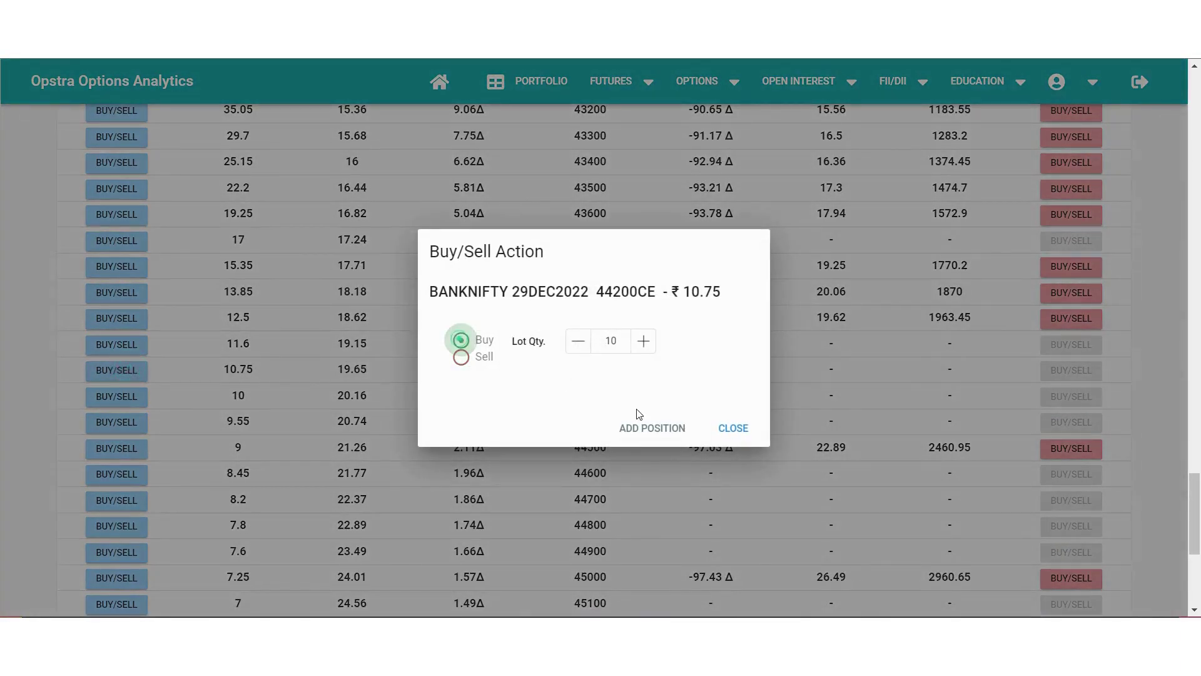
pyautogui.click(652, 427)
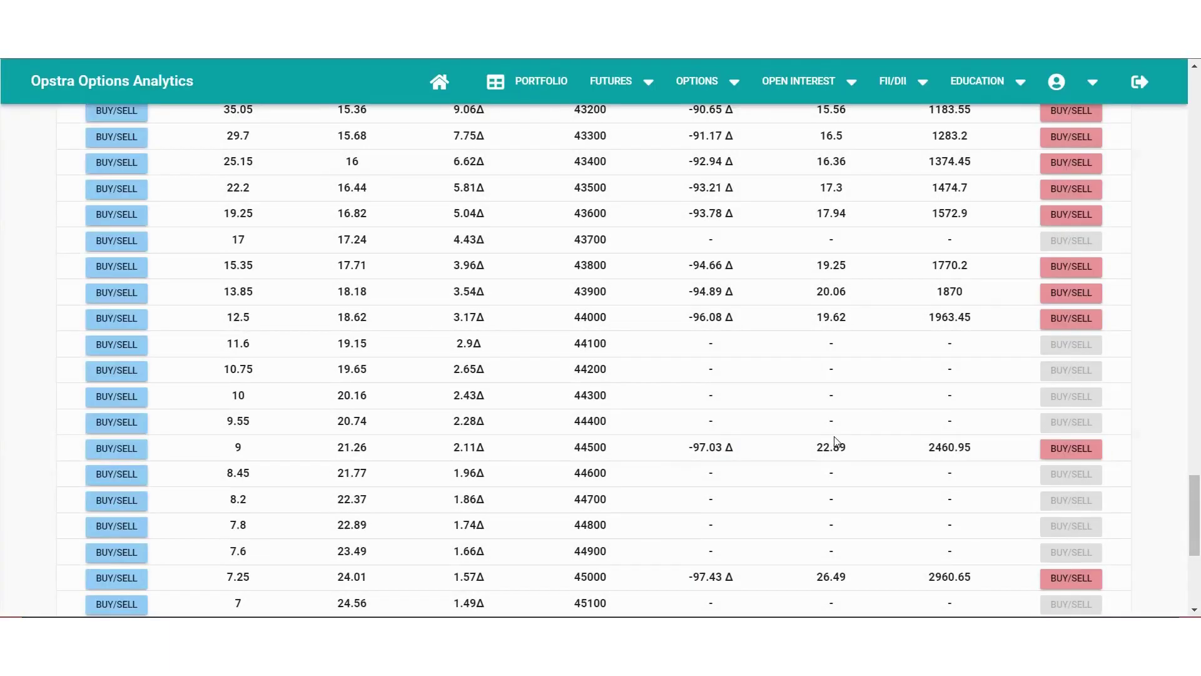
pyautogui.scroll(-7, 831, 439)
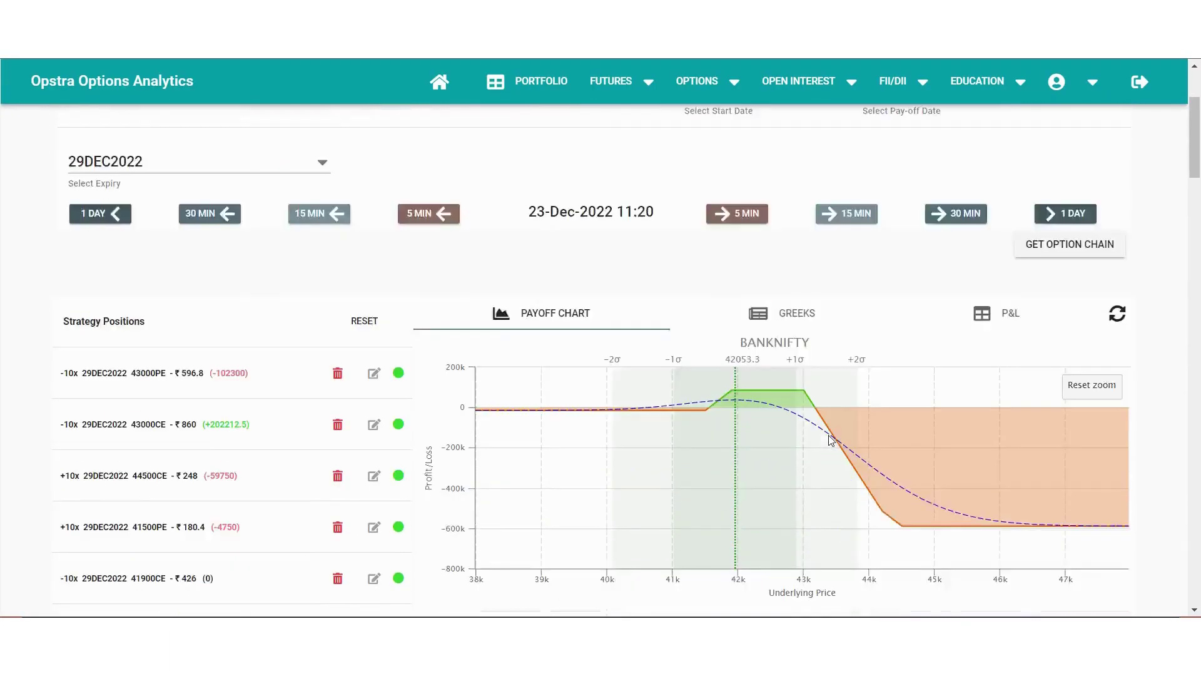
pyautogui.scroll(3, 831, 441)
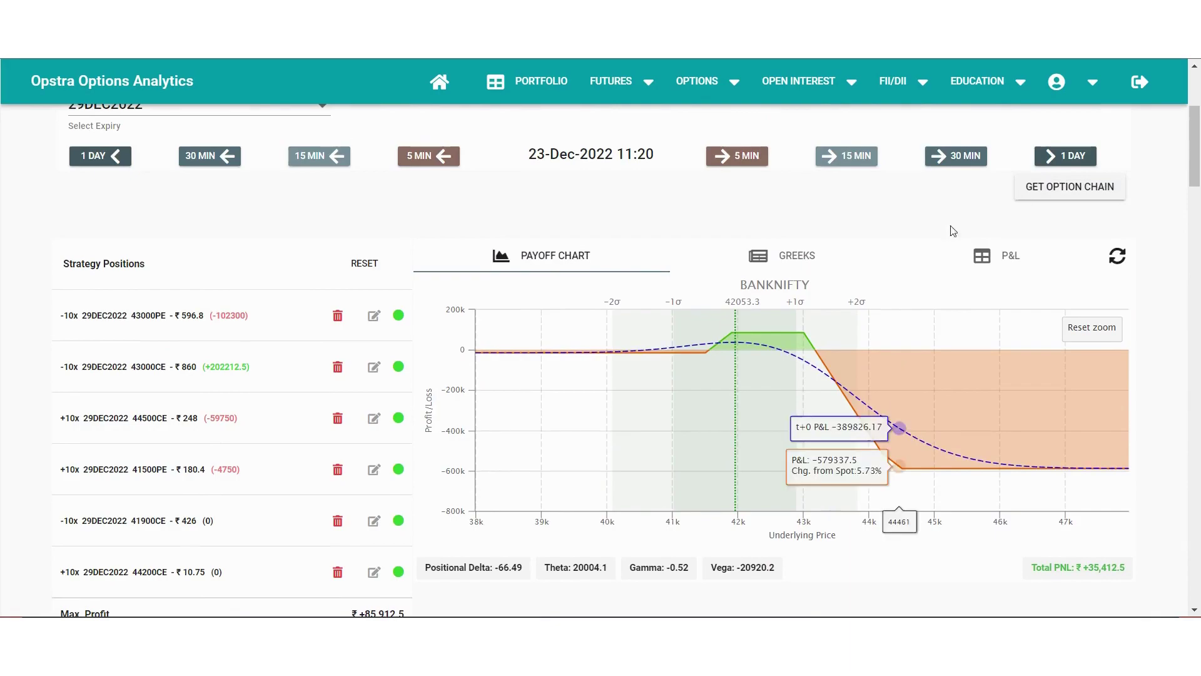
# Advance the simulation 30 minutes to 23-Dec-2022 11:50 and zoom the payoff chart to underlying prices of about 39,500 to 44,900.
pyautogui.click(949, 158)
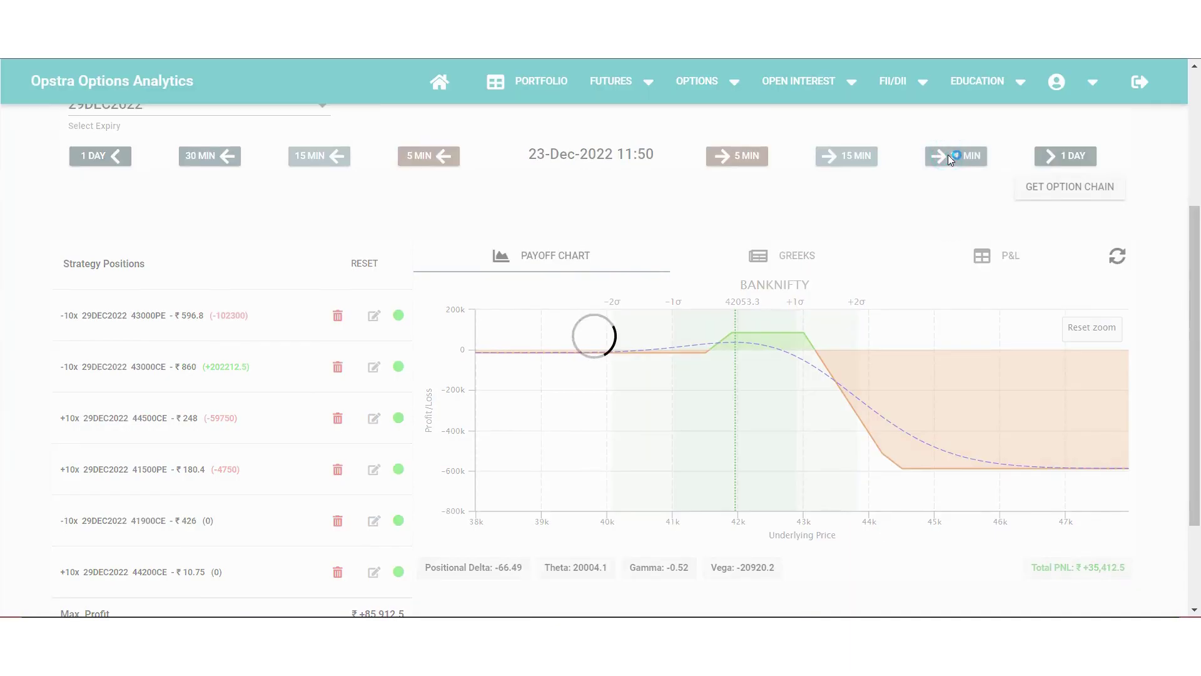
pyautogui.moveTo(572, 369); pyautogui.dragTo(931, 410)
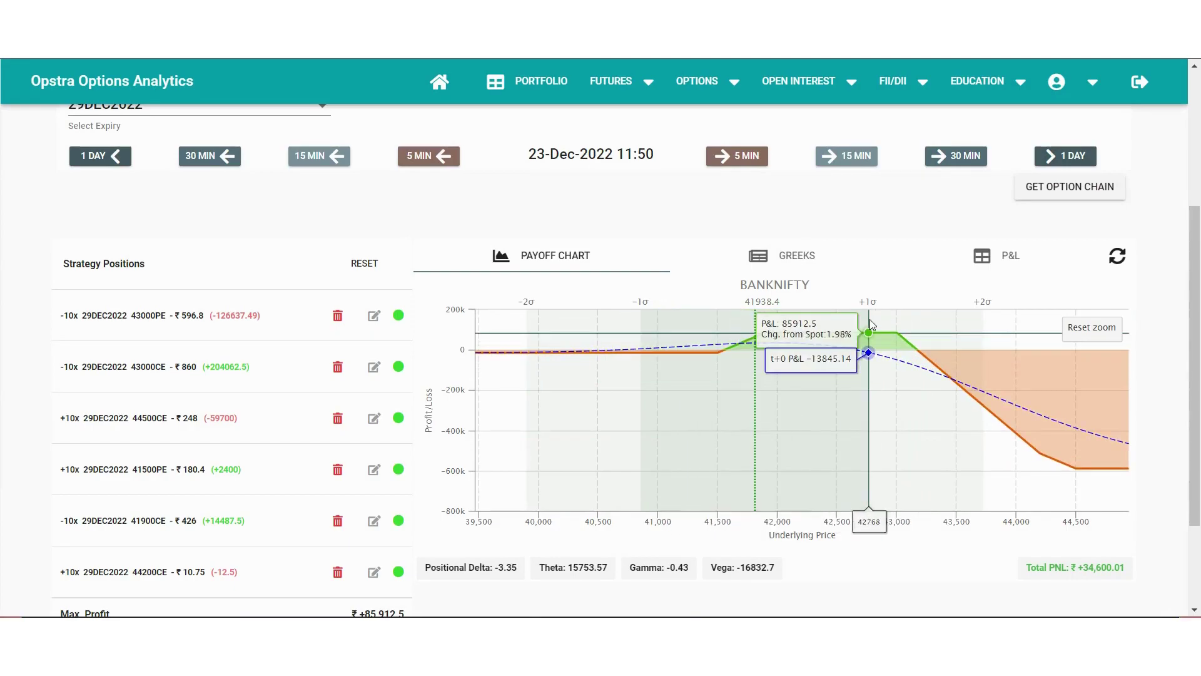
pyautogui.scroll(1, 681, 206)
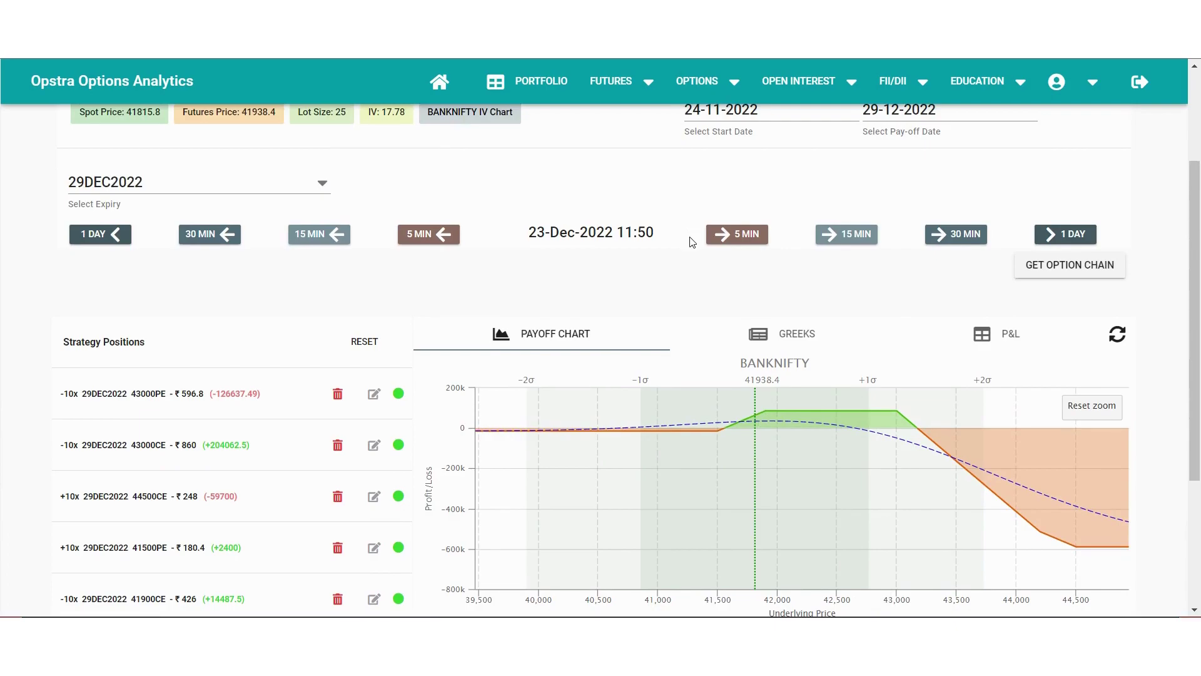
pyautogui.scroll(-1, 794, 380)
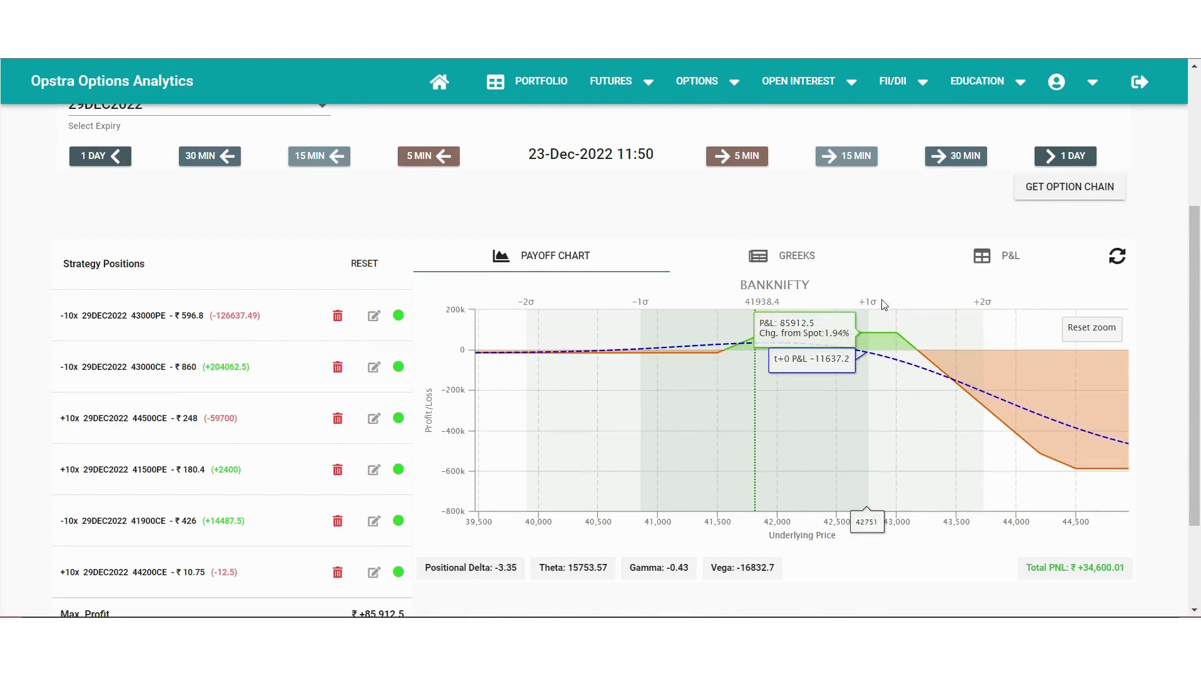
# Advance the simulation in 30-minute increments to 23-Dec-2022 15:20.
pyautogui.scroll(1, 903, 287)
pyautogui.click(959, 242)
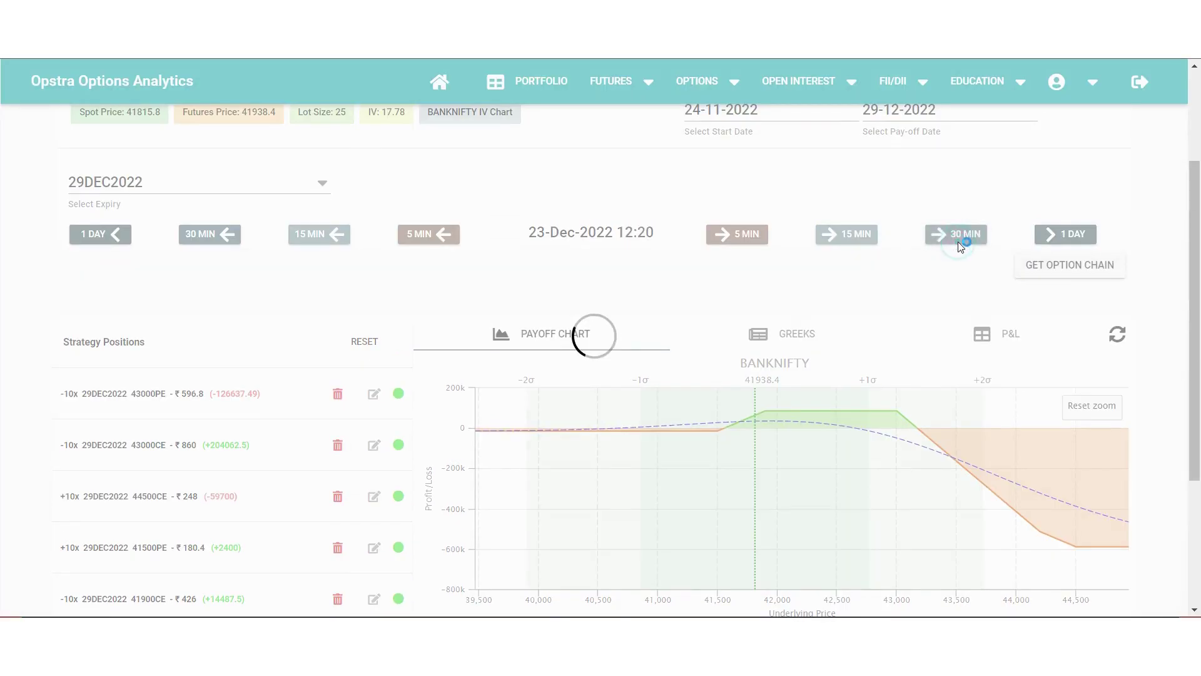
pyautogui.click(958, 237)
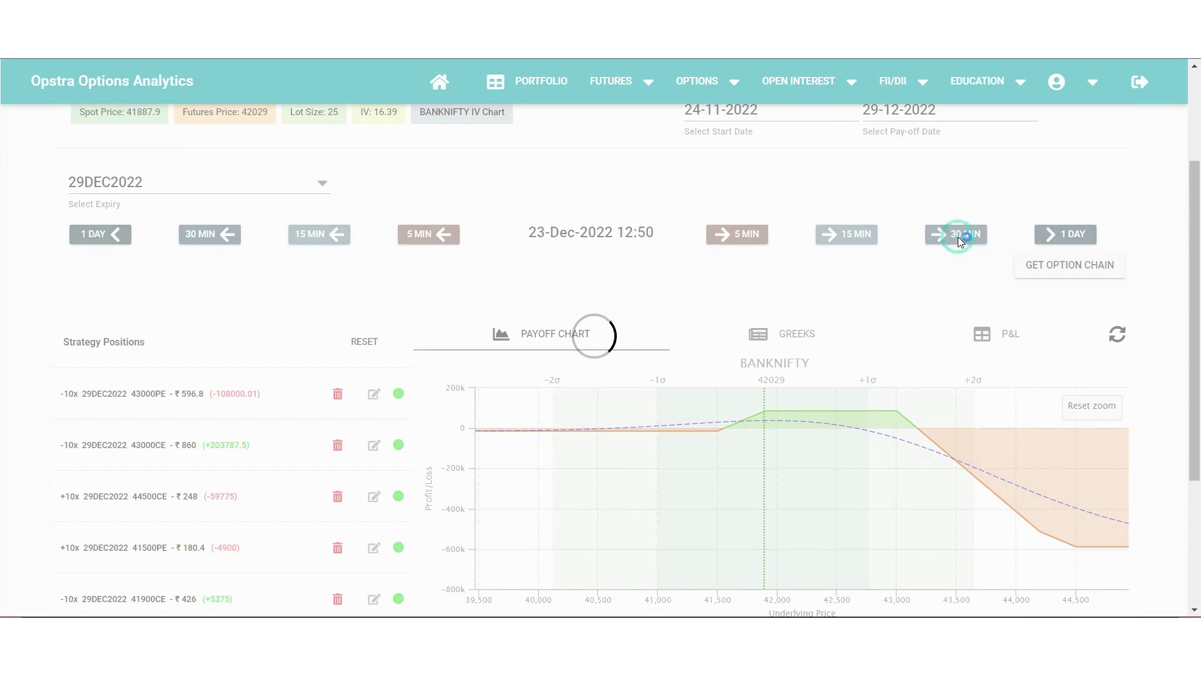
pyautogui.click(959, 237)
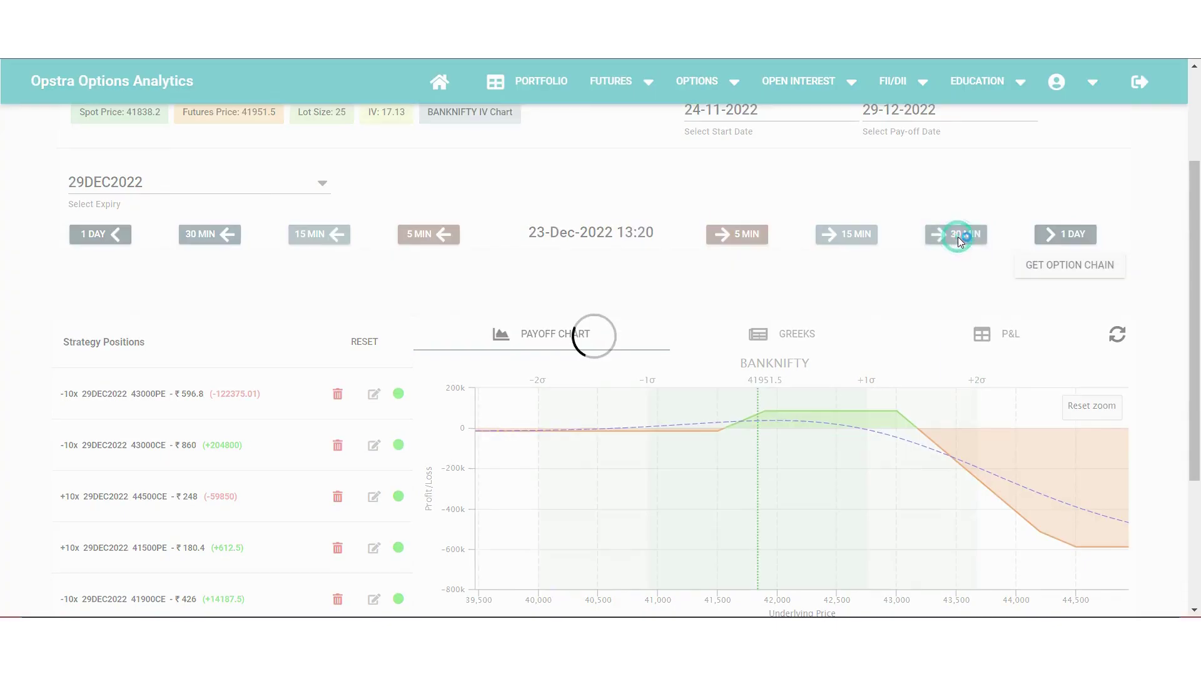
pyautogui.click(959, 236)
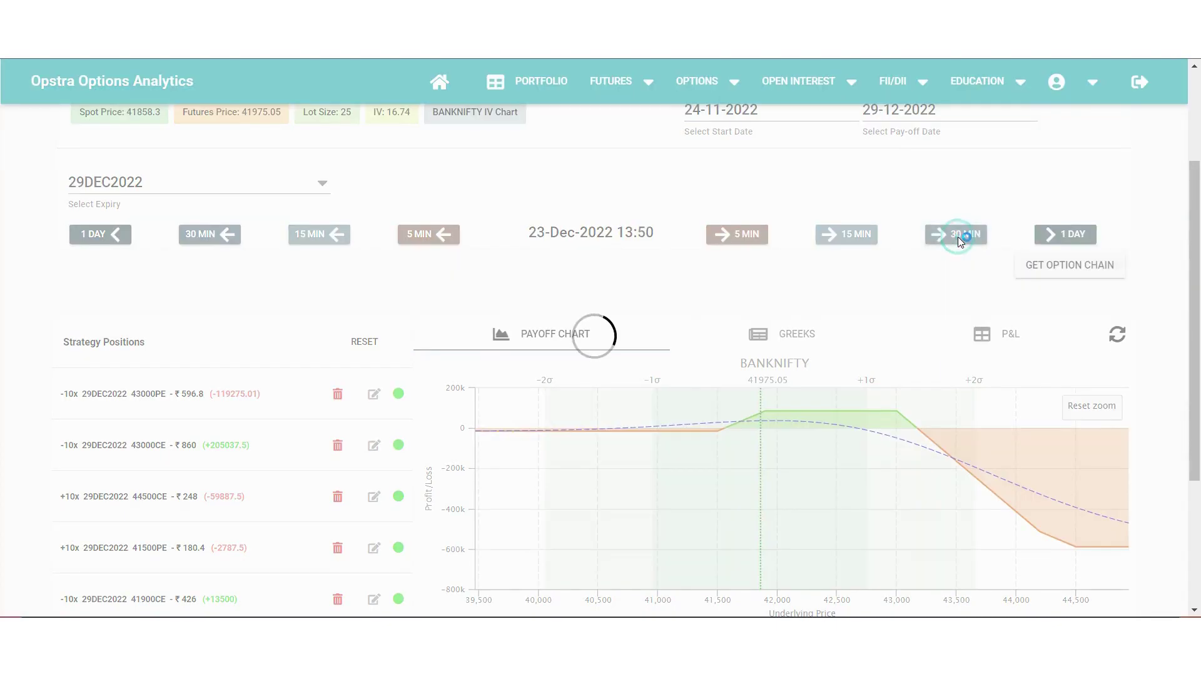
pyautogui.click(959, 237)
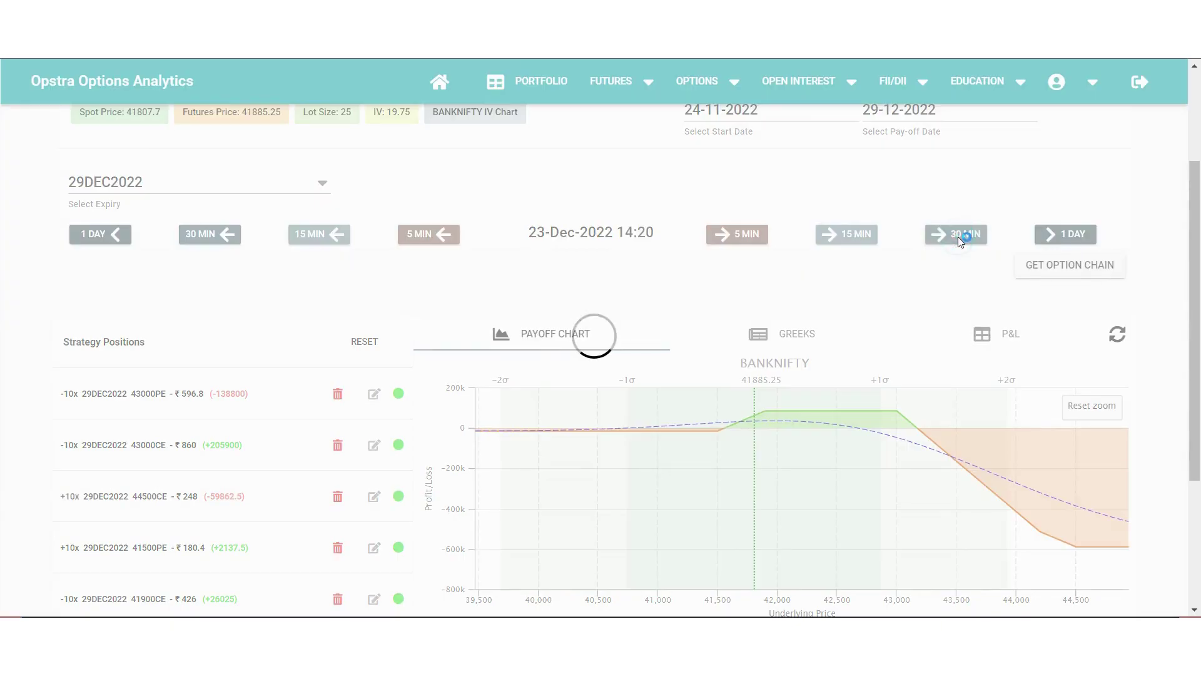
pyautogui.click(958, 236)
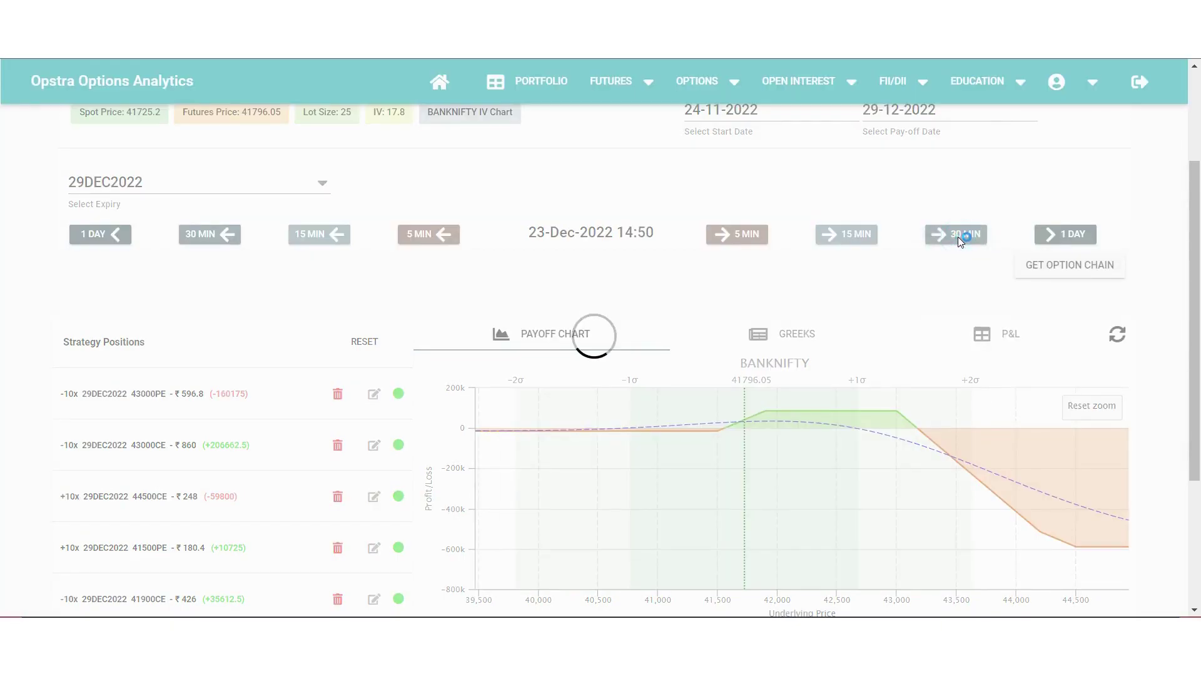
pyautogui.click(958, 236)
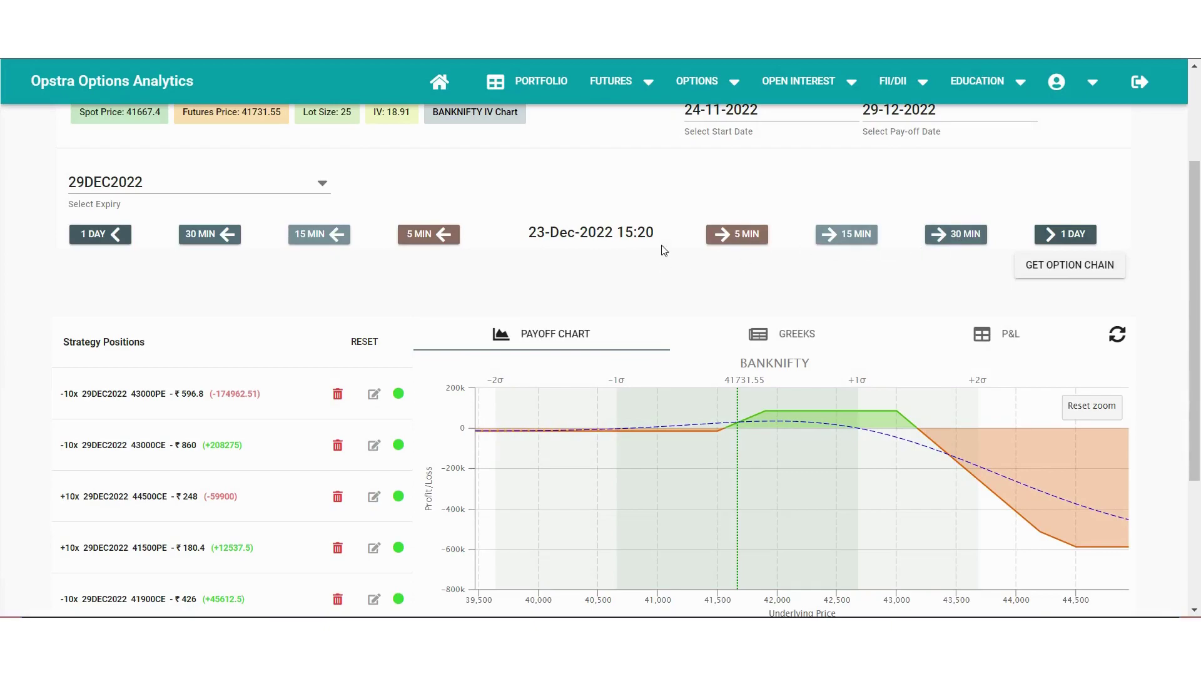
# Load the option chain for 23-Dec-2022 15:20 and examine the adjusted strategy's payoff chart, breakevens and total PNL.
pyautogui.click(1095, 271)
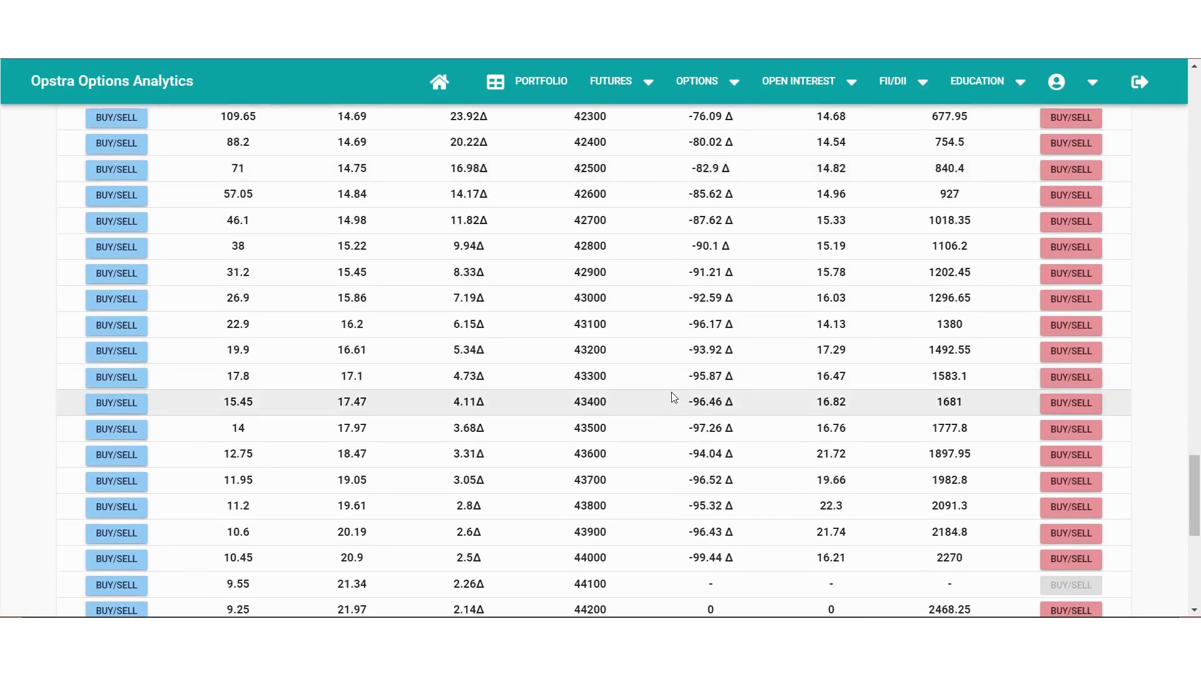
pyautogui.scroll(20, 674, 397)
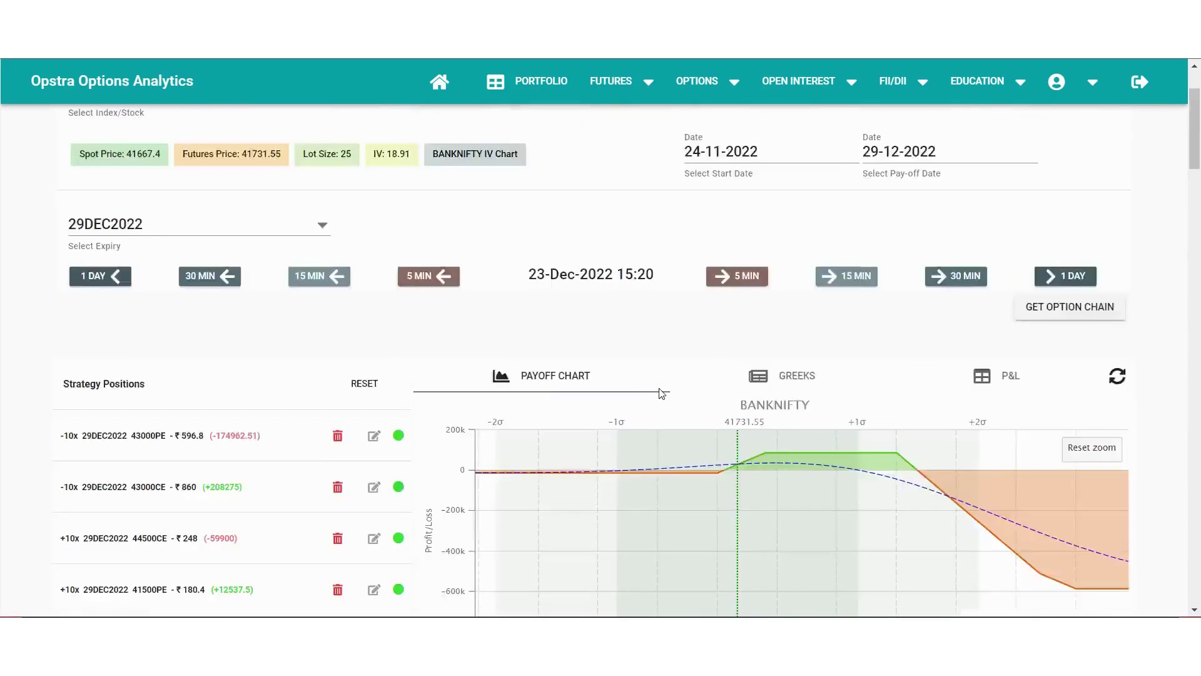
pyautogui.scroll(-3, 812, 494)
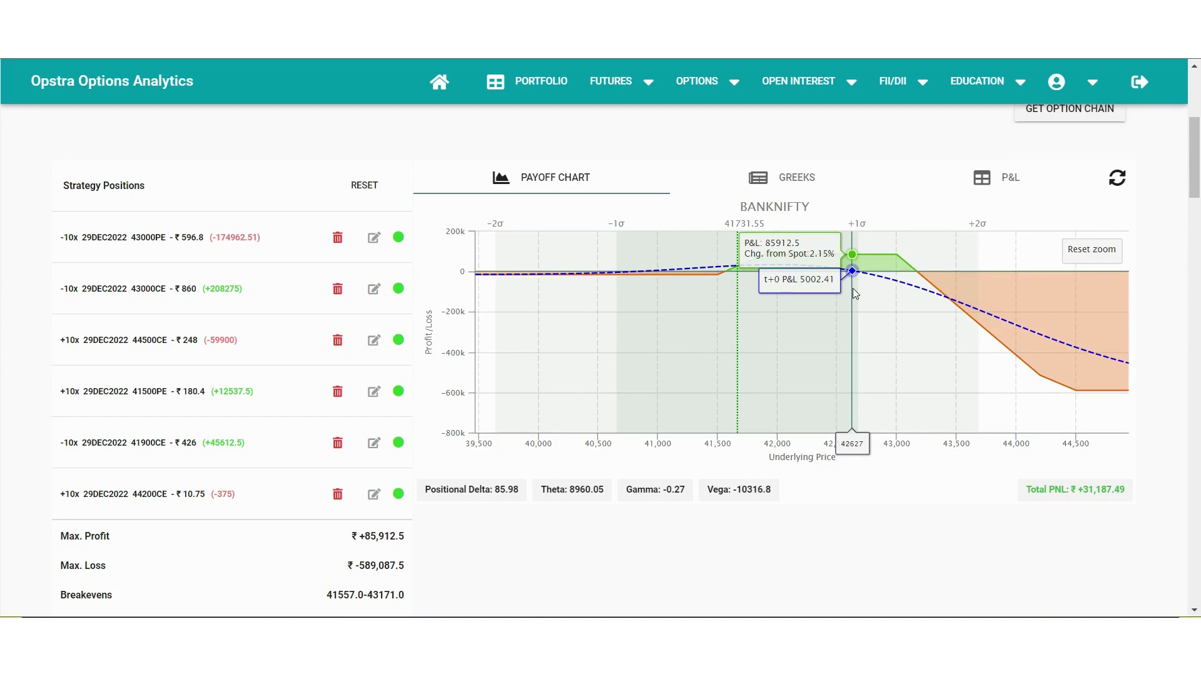
pyautogui.scroll(-10, 854, 289)
pyautogui.scroll(9, 851, 288)
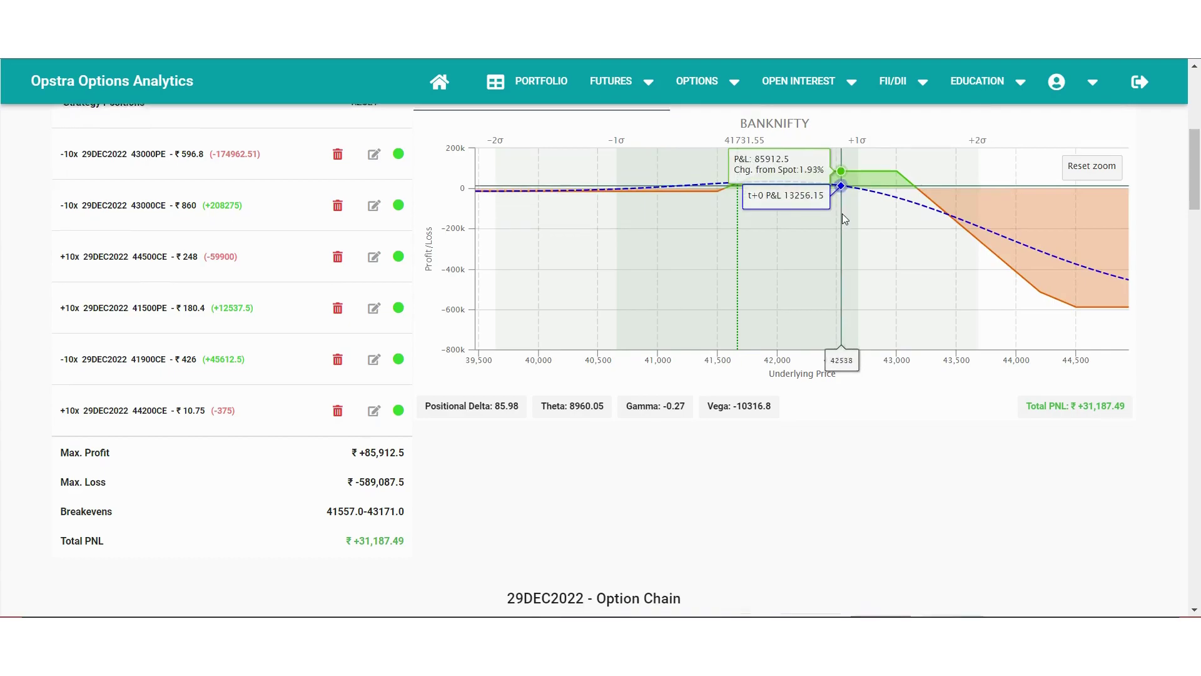
# Buy 10 lots of the 42700CE at 46.1 and inspect the upside of the payoff chart.
pyautogui.scroll(-15, 842, 213)
pyautogui.scroll(-9, 842, 219)
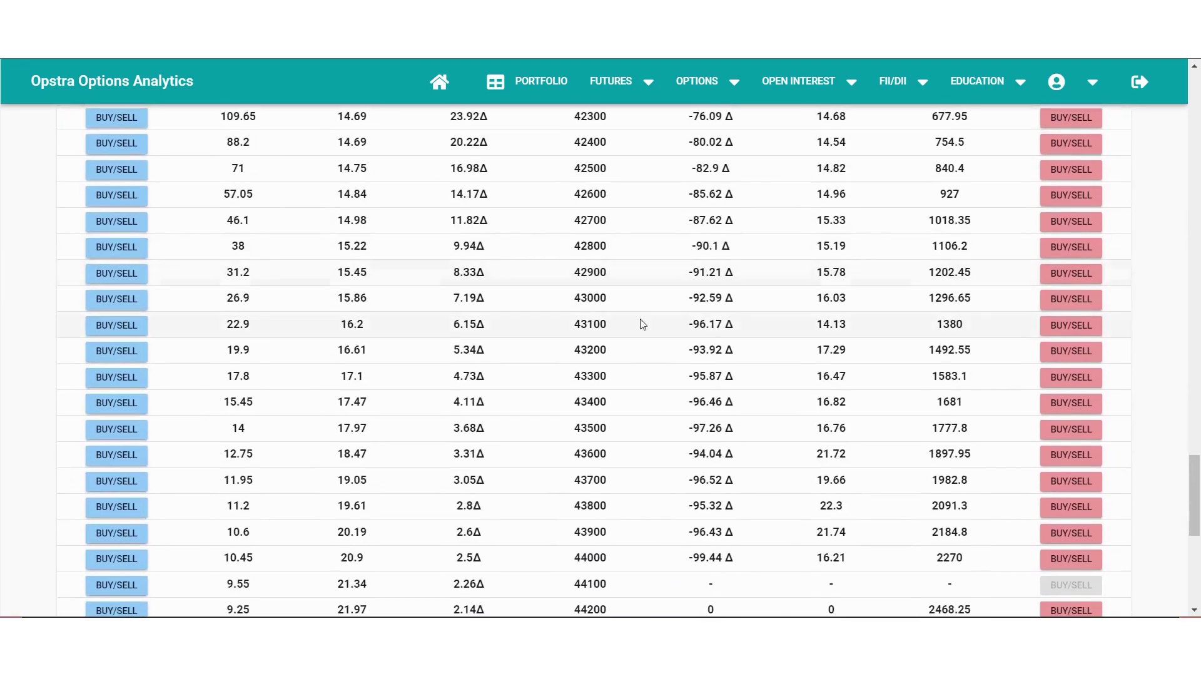
pyautogui.click(134, 222)
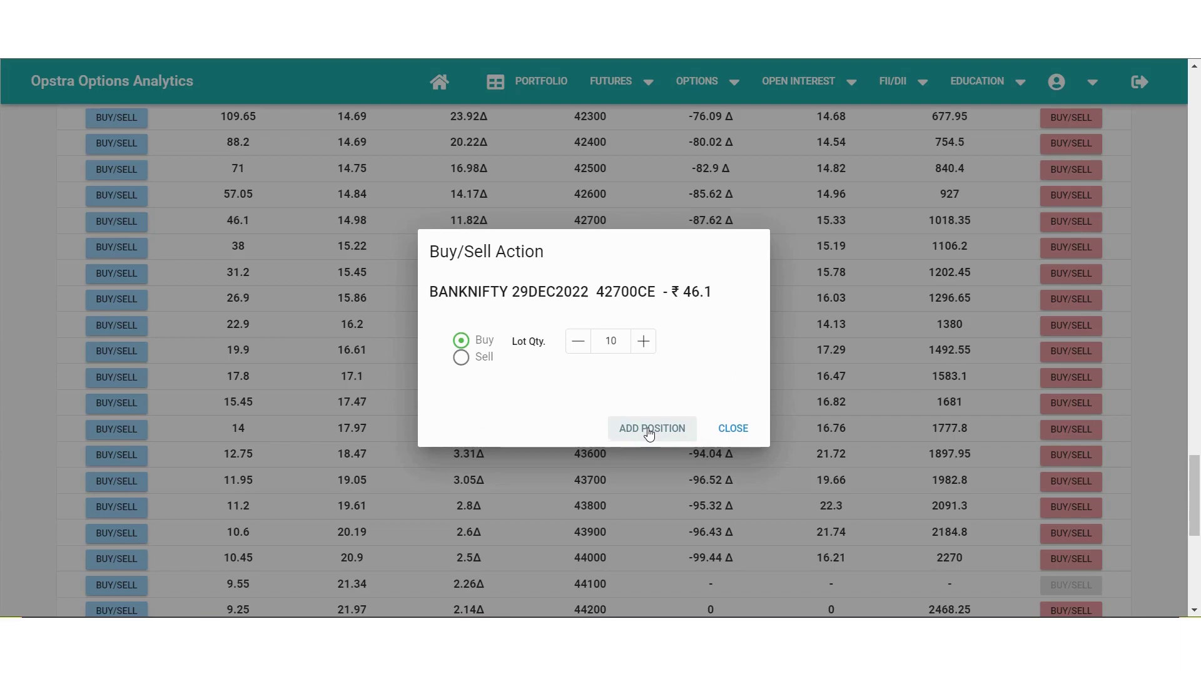
pyautogui.click(649, 431)
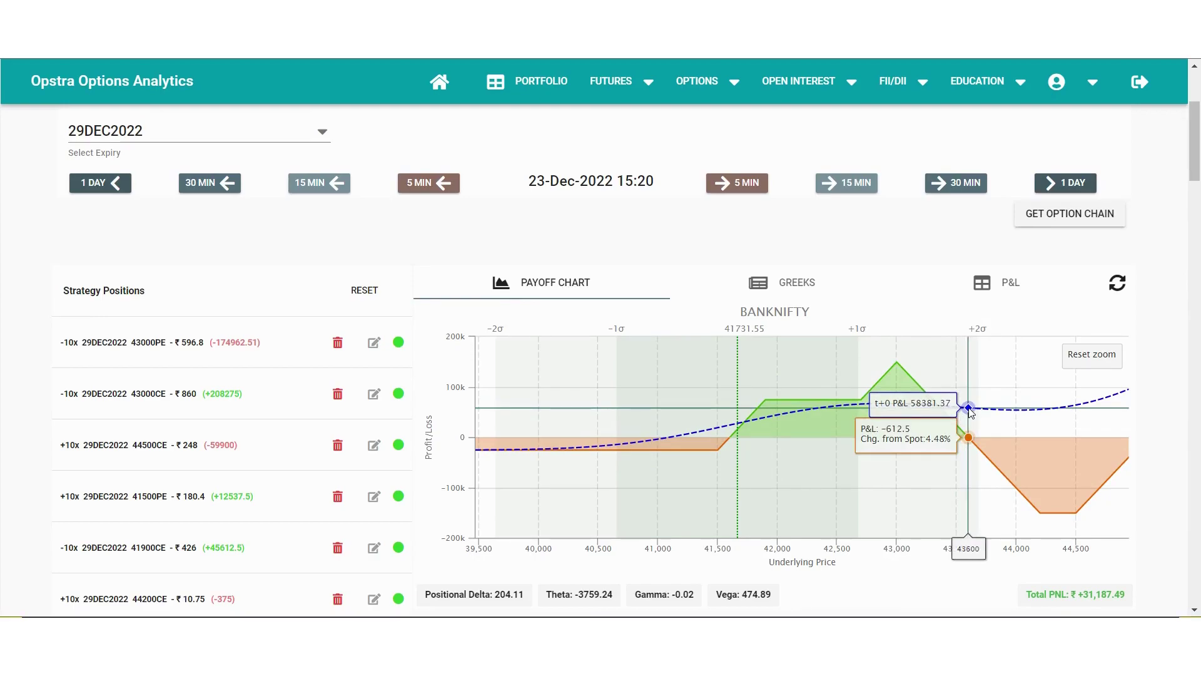
# Advance the simulation to 26-Dec-2022 09:20 and display the P&L table of the open positions.
pyautogui.click(861, 185)
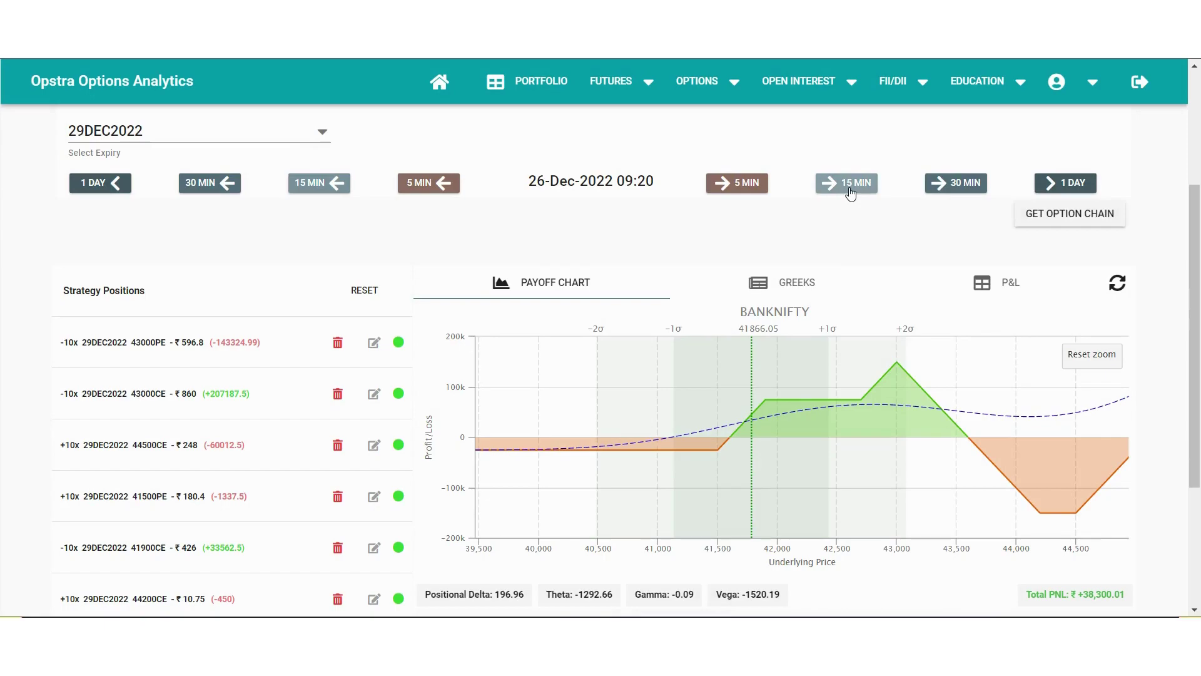
pyautogui.click(1032, 283)
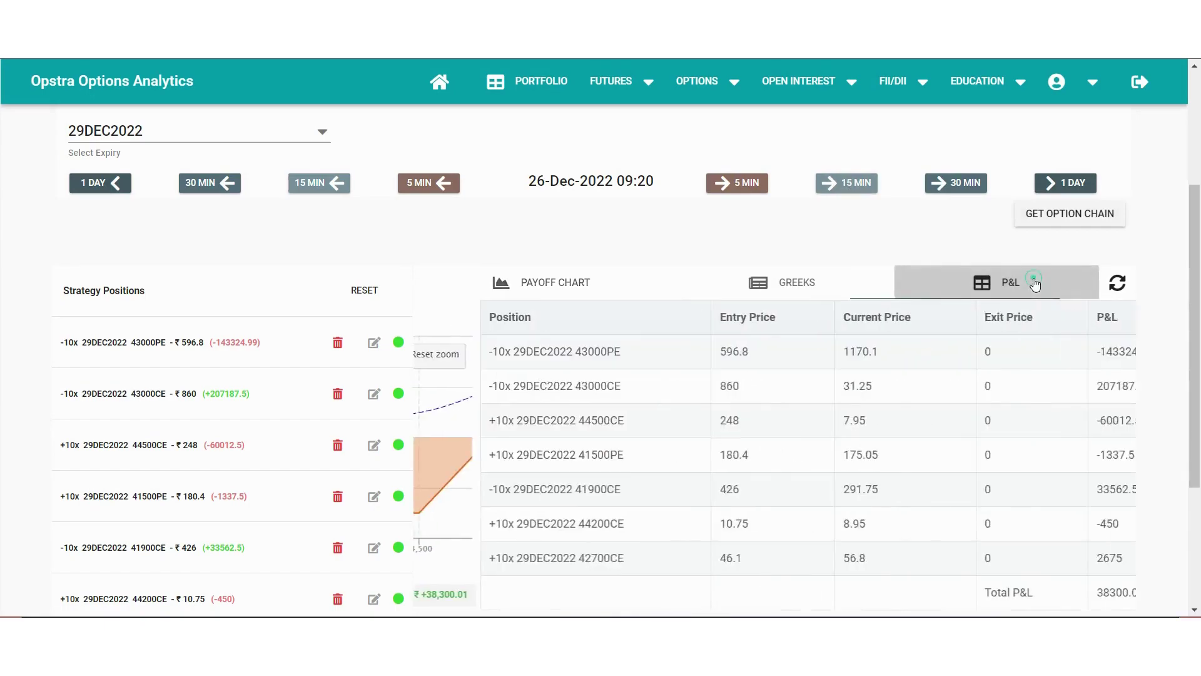
# Exit the 42700CE long position at a price of 56 and return to the payoff chart.
pyautogui.scroll(-3, 765, 337)
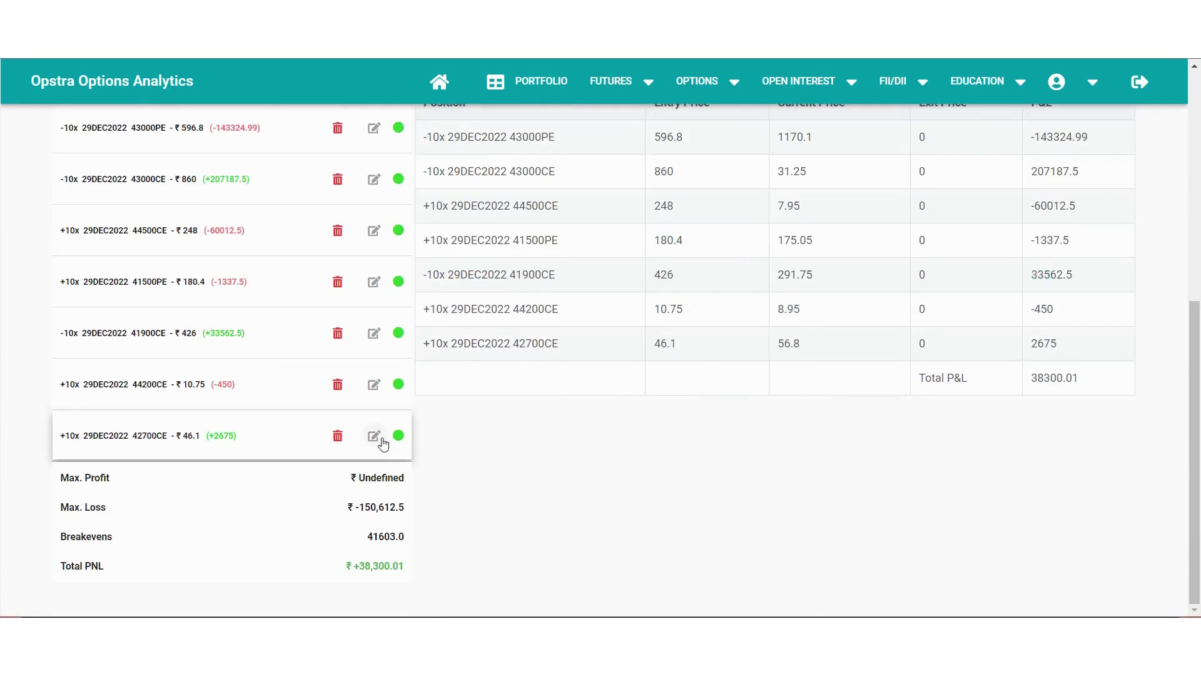
pyautogui.click(374, 436)
pyautogui.click(629, 359)
pyautogui.write('5')
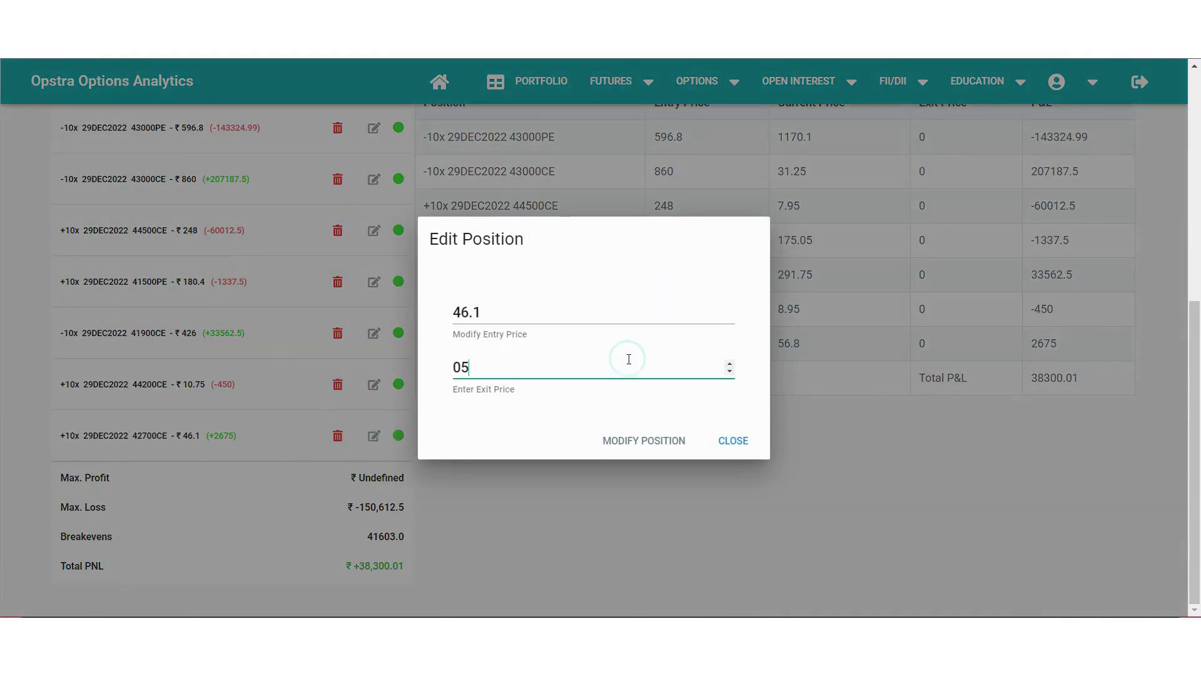
pyautogui.write('6')
pyautogui.click(651, 441)
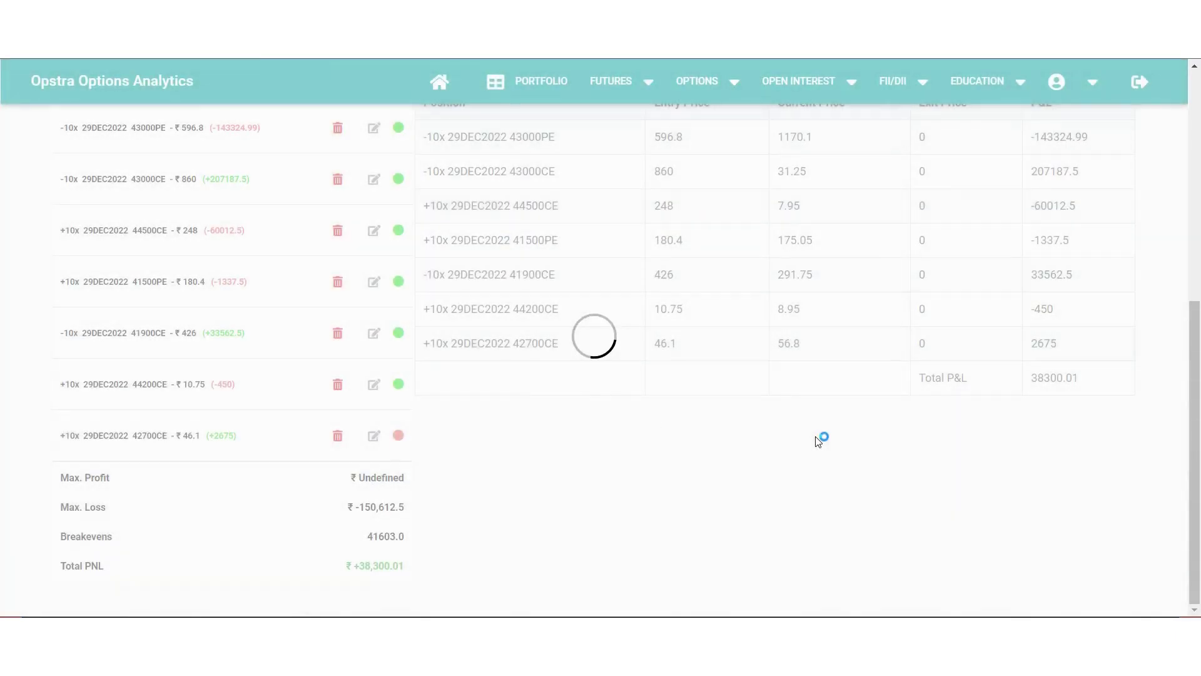
pyautogui.click(606, 487)
pyautogui.scroll(-3, 703, 463)
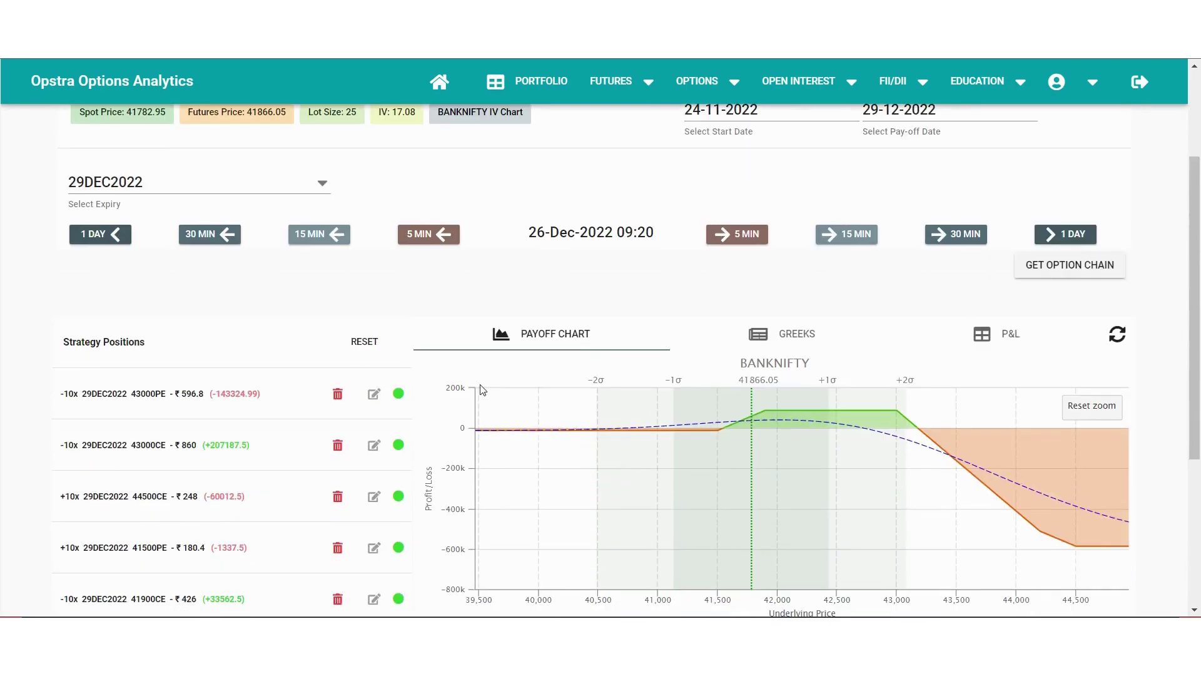
# Move the simulation to 26-Dec-2022 15:20, check the P&L table of the positions and return to the payoff chart.
pyautogui.click(304, 241)
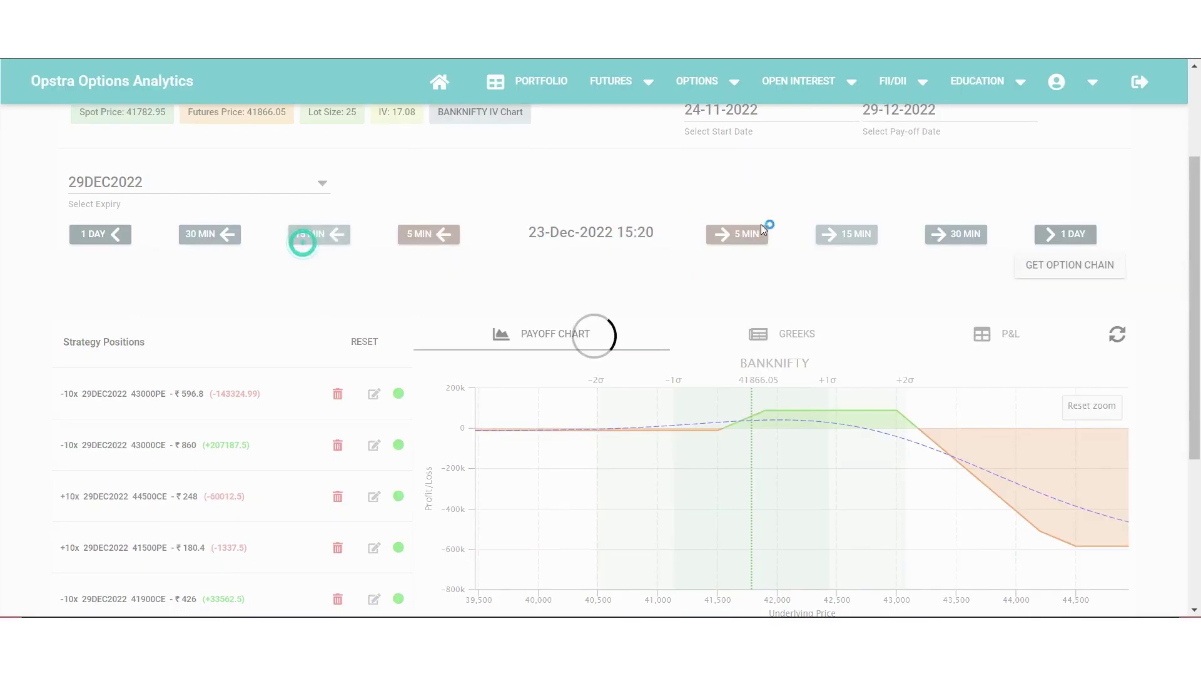
pyautogui.click(1075, 236)
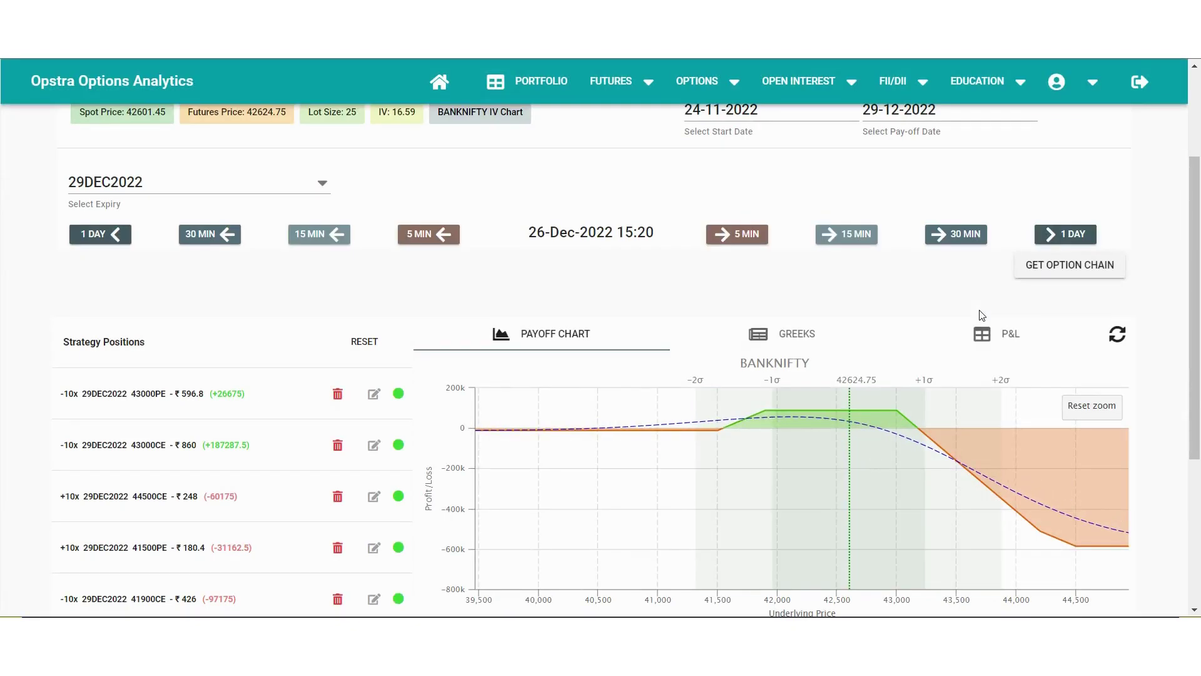
pyautogui.scroll(-3, 981, 315)
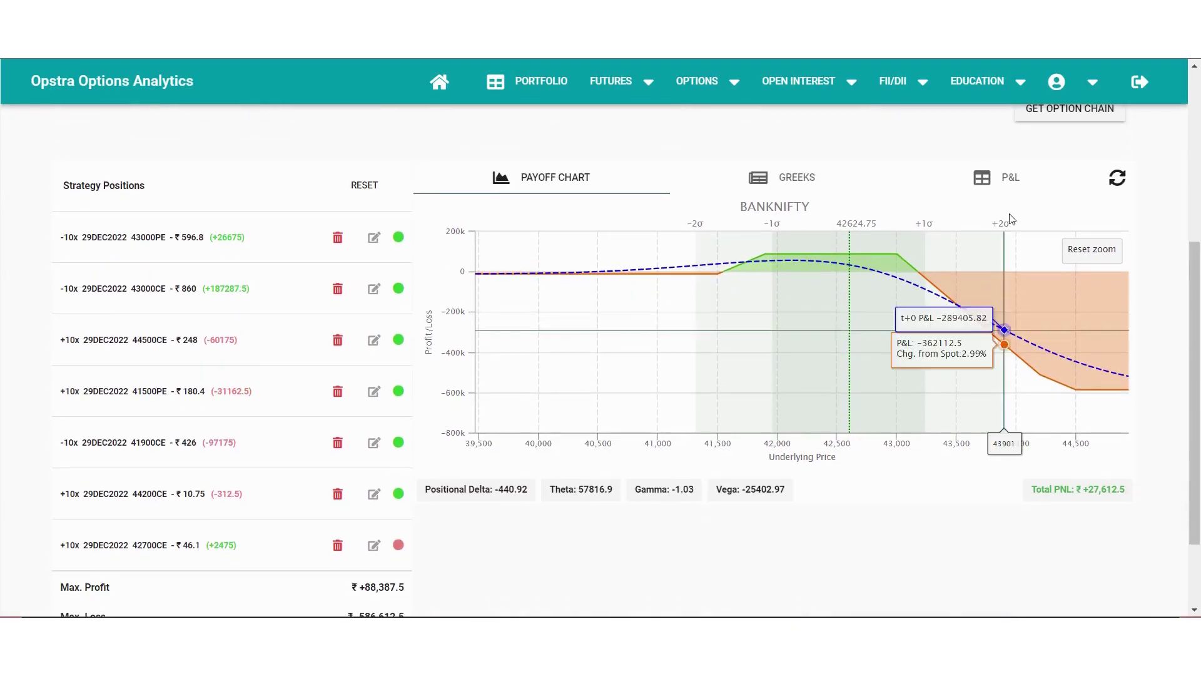
pyautogui.click(1015, 175)
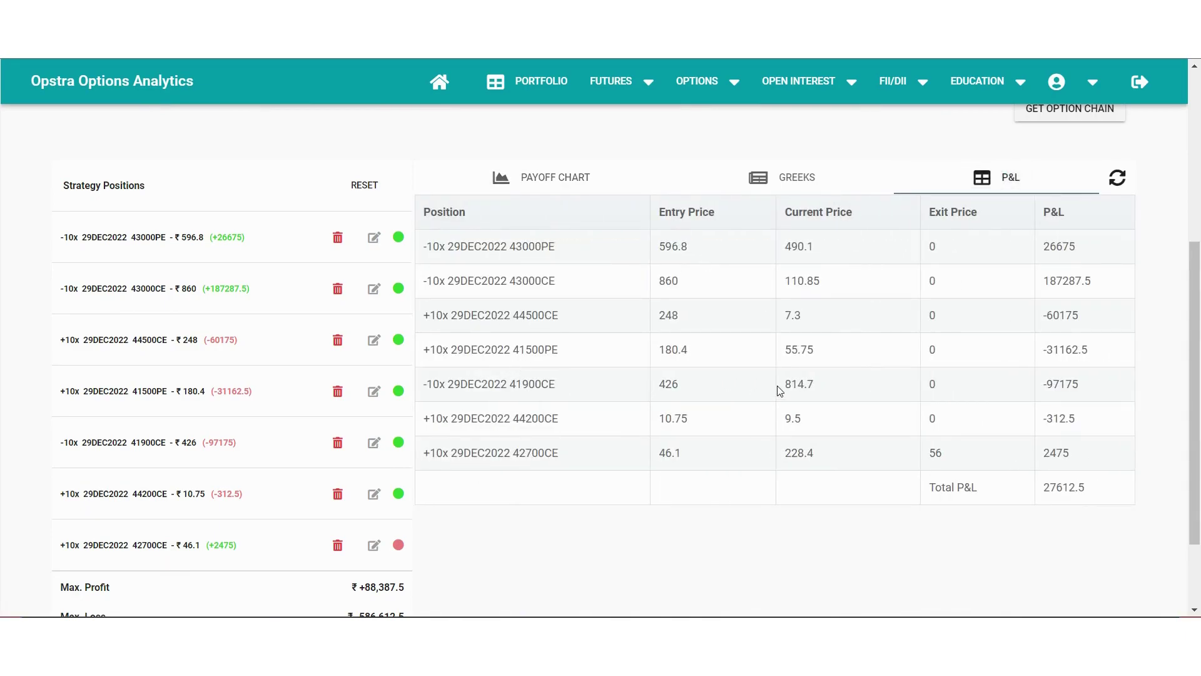
pyautogui.click(542, 177)
pyautogui.scroll(5, 839, 333)
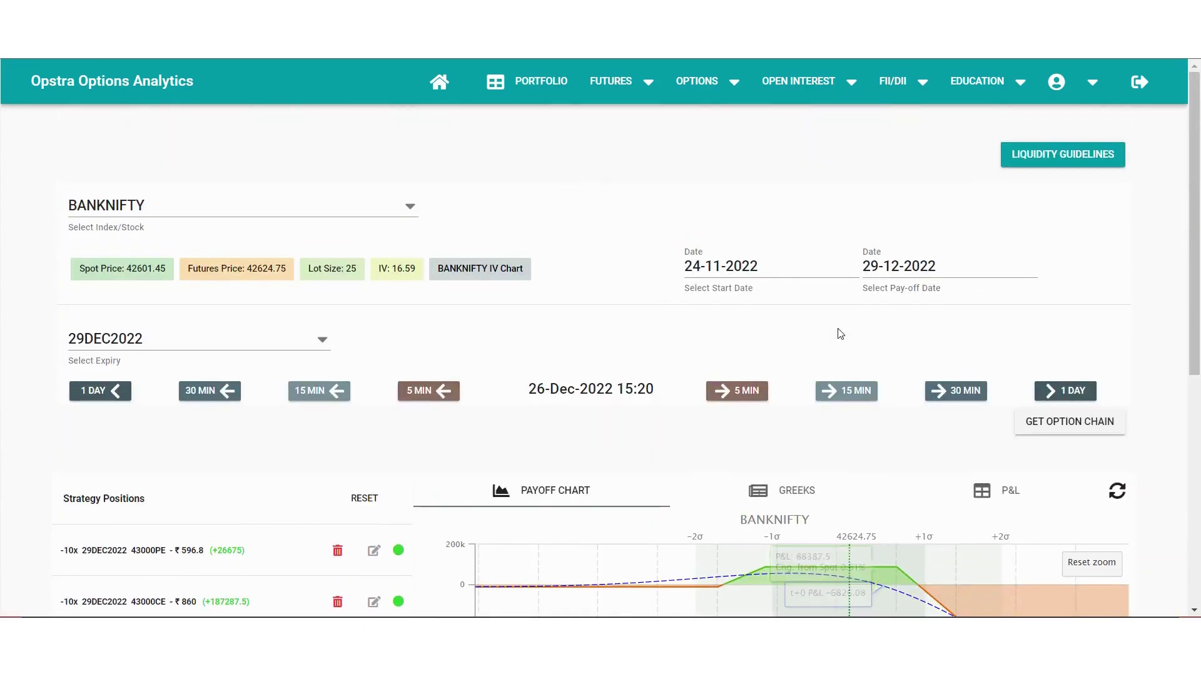
# Examine the spot price, the open positions and the upside of the payoff chart at 26-Dec-2022 15:20.
pyautogui.scroll(-3, 844, 351)
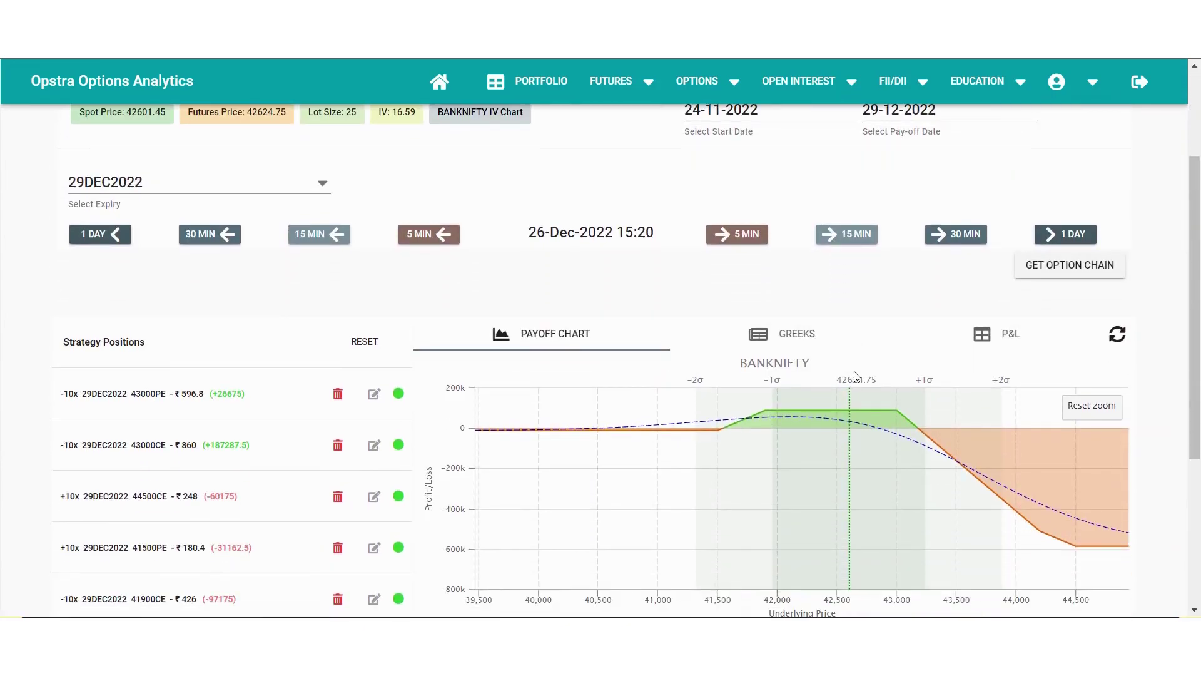
pyautogui.scroll(1, 478, 303)
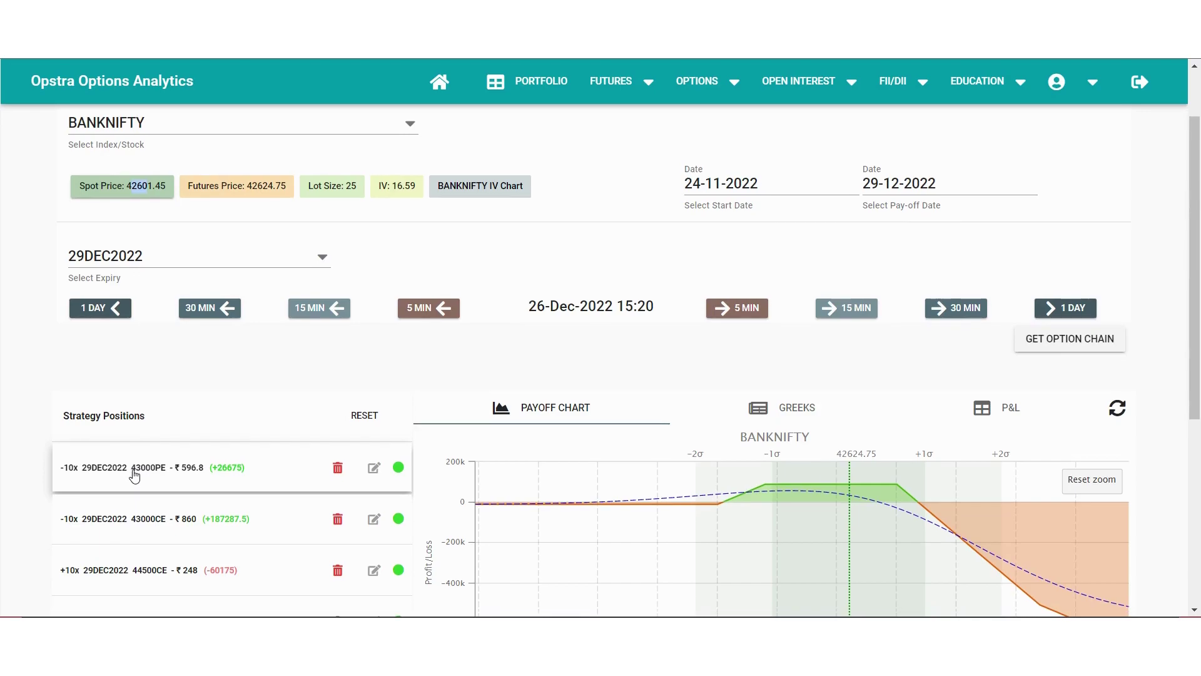
pyautogui.scroll(-2, 134, 476)
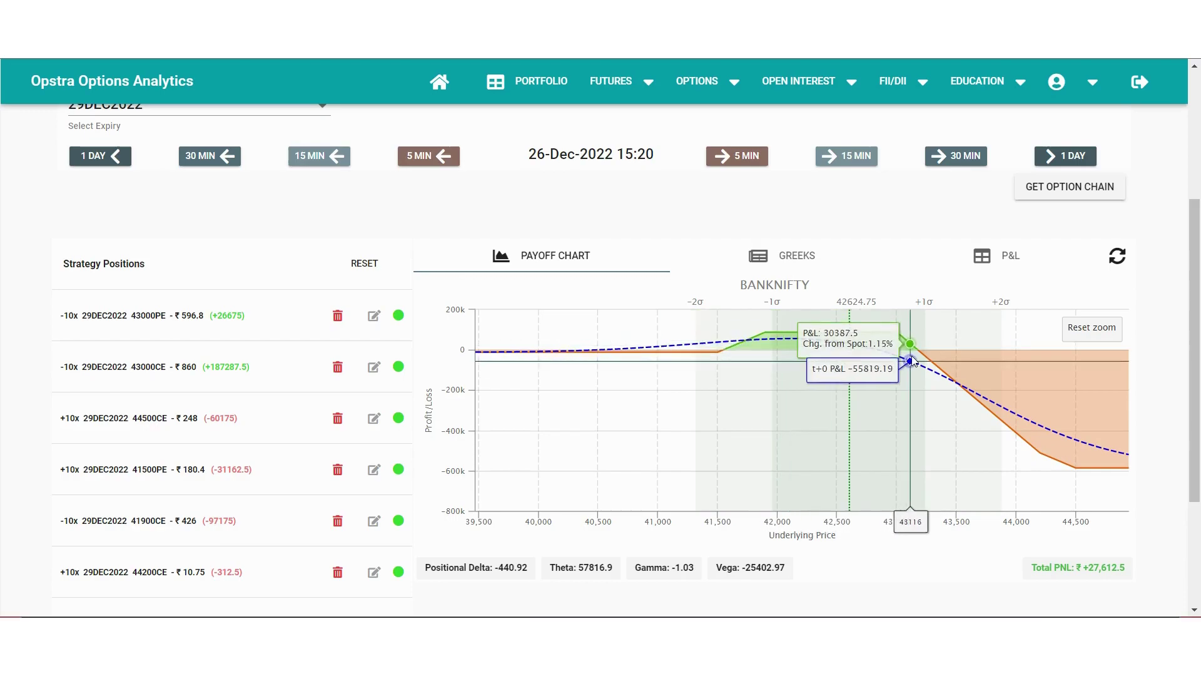
pyautogui.scroll(-1, 927, 359)
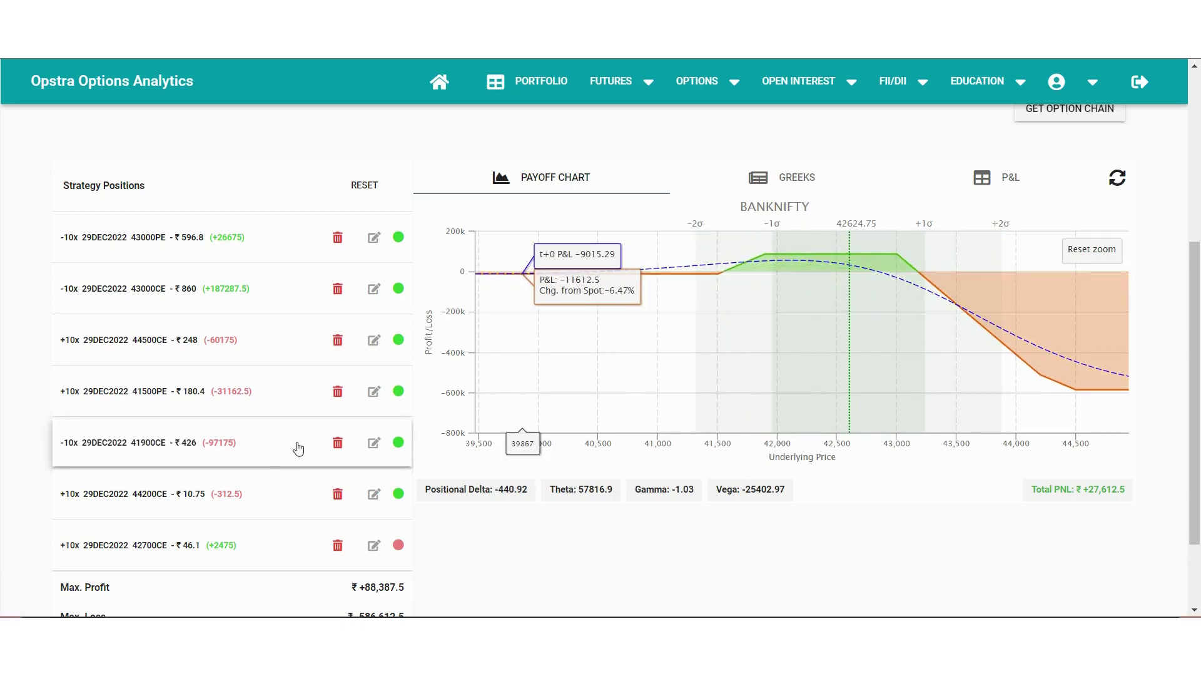
pyautogui.scroll(1, 261, 452)
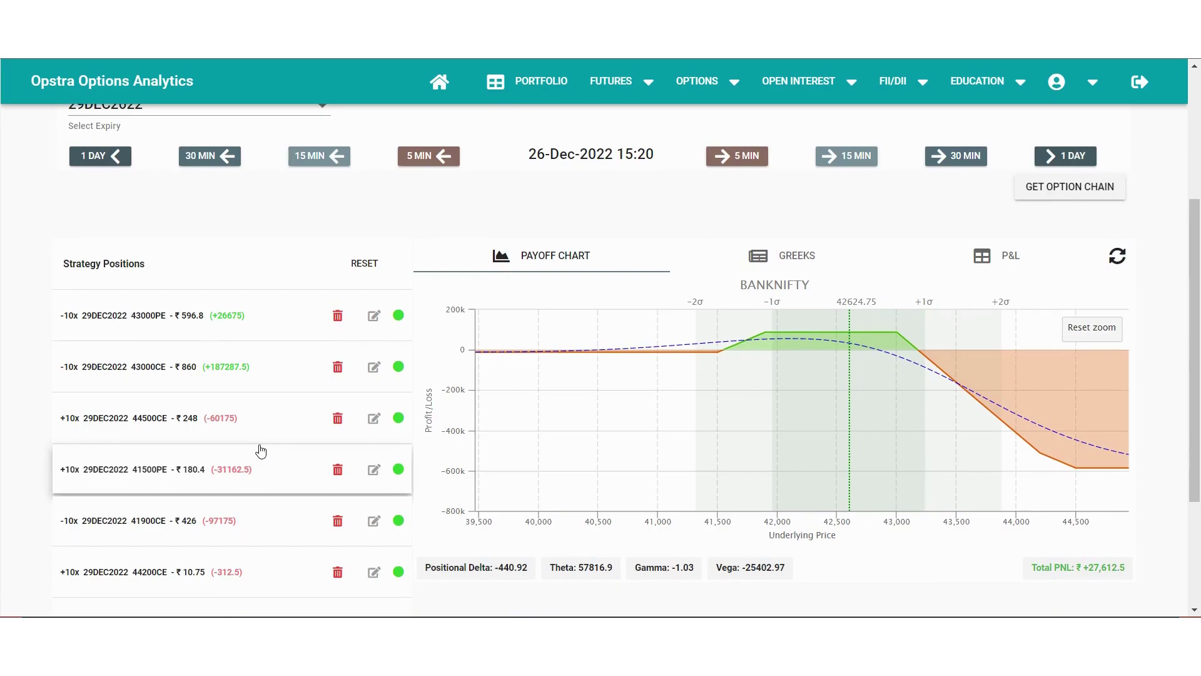
pyautogui.scroll(-1, 244, 482)
pyautogui.scroll(2, 281, 454)
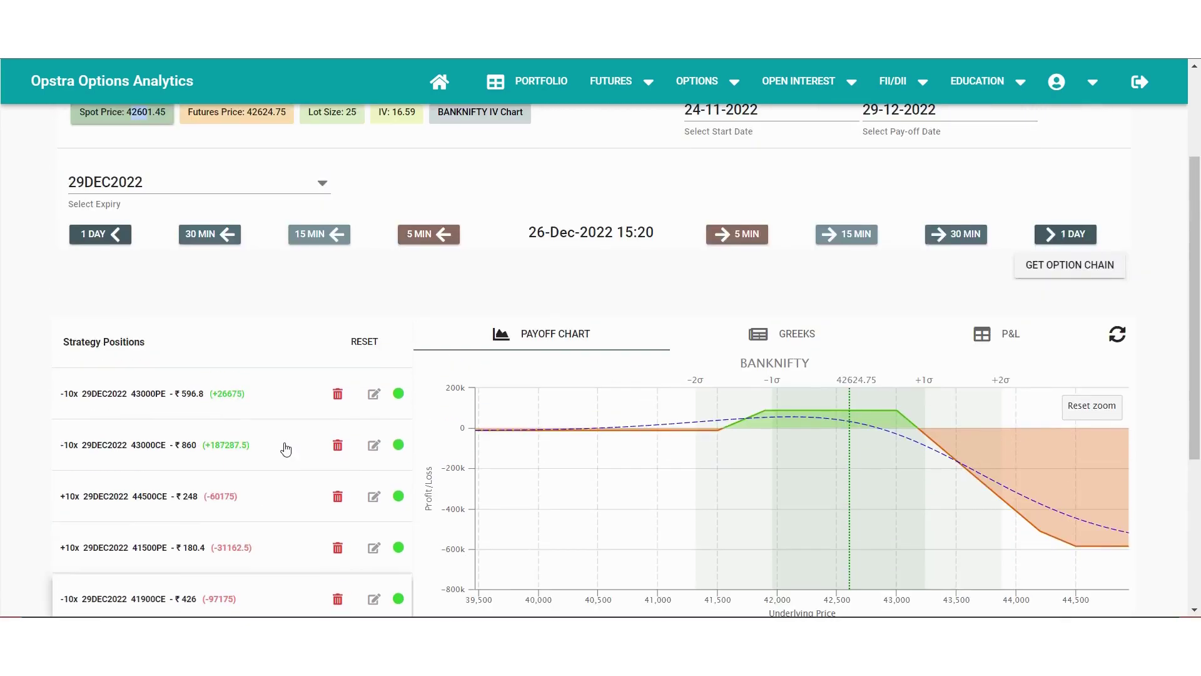
pyautogui.scroll(-1, 357, 294)
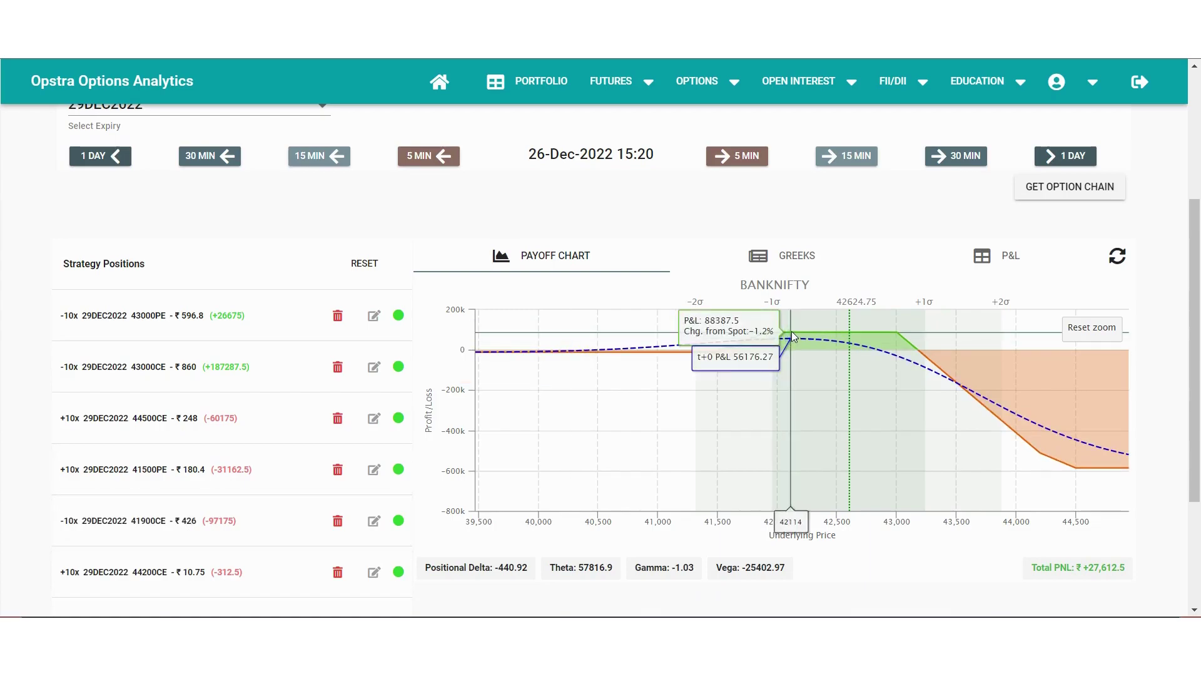
# Load the option chain for 26-Dec-2022 15:20 and buy 10 lots of the 43300CE at 50.45.
pyautogui.click(1069, 189)
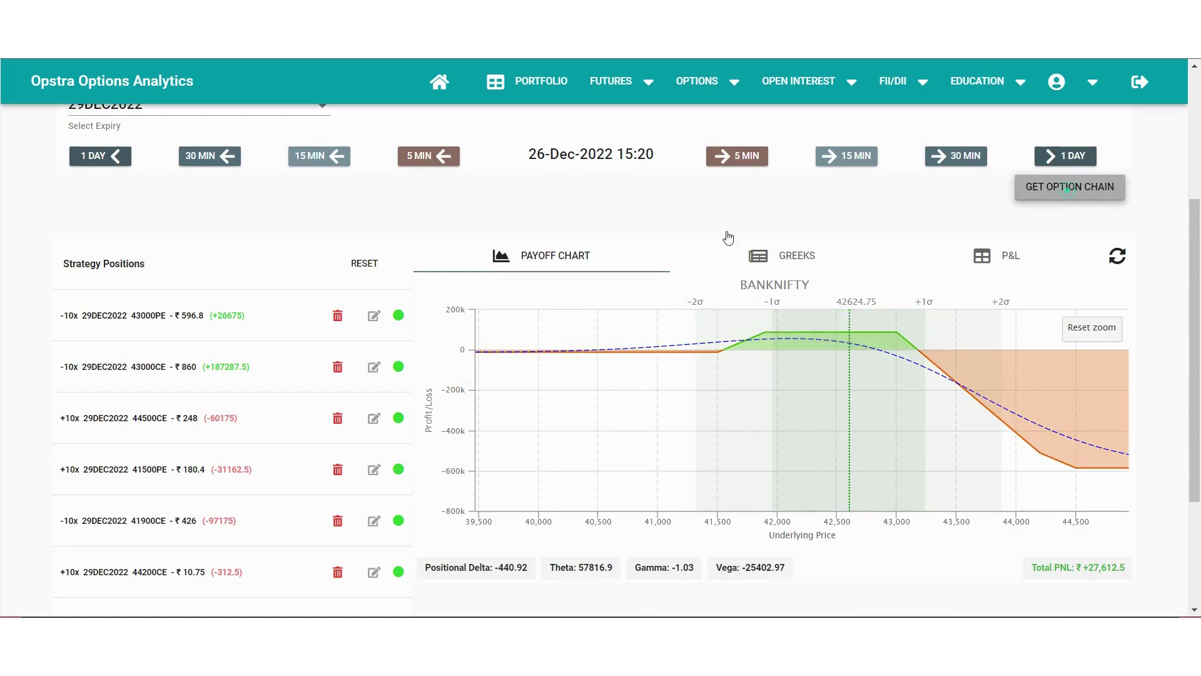
pyautogui.scroll(-10, 914, 344)
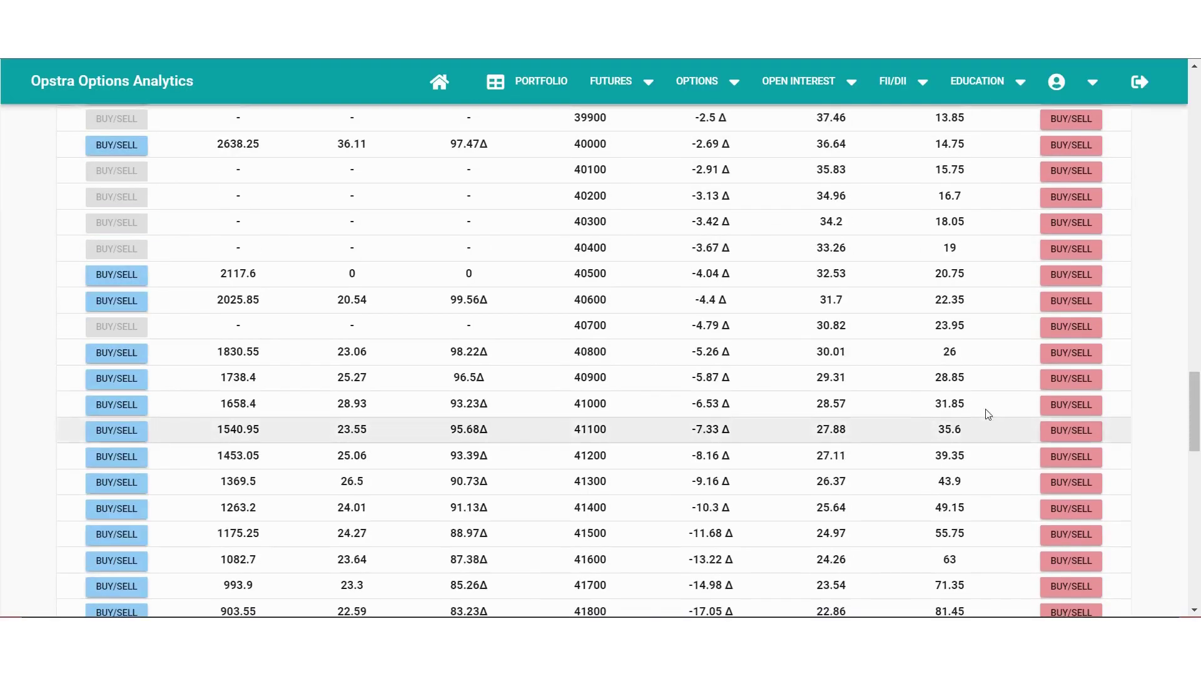
pyautogui.scroll(-10, 989, 416)
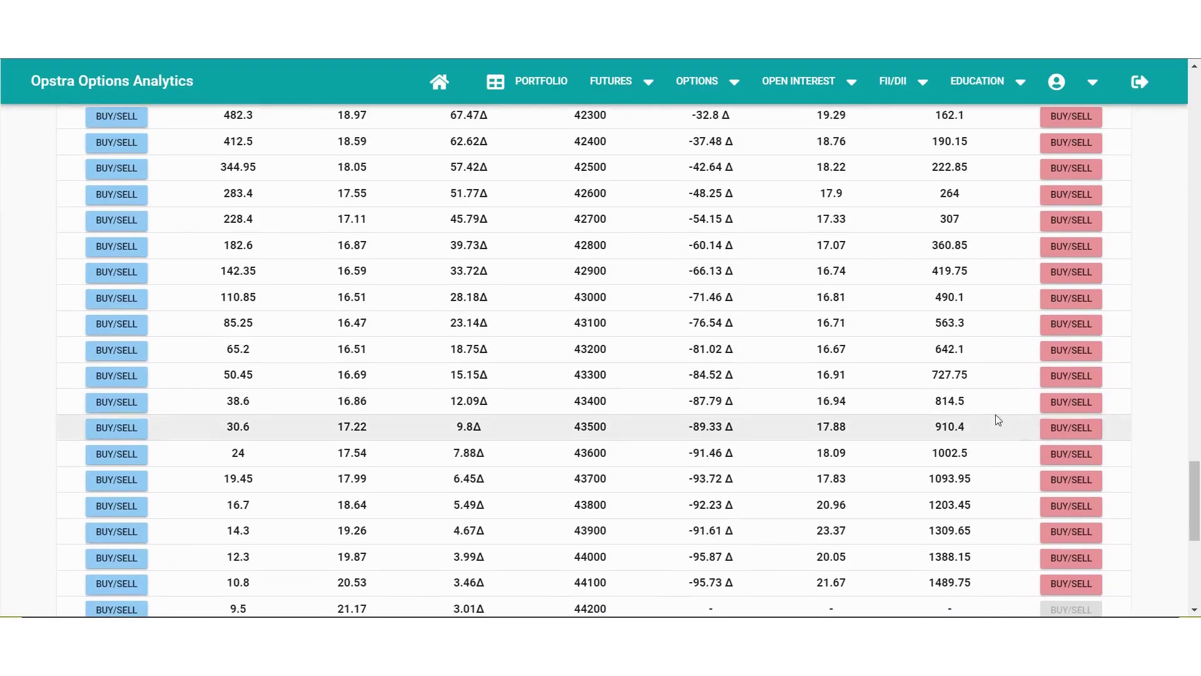
pyautogui.click(133, 378)
pyautogui.click(651, 431)
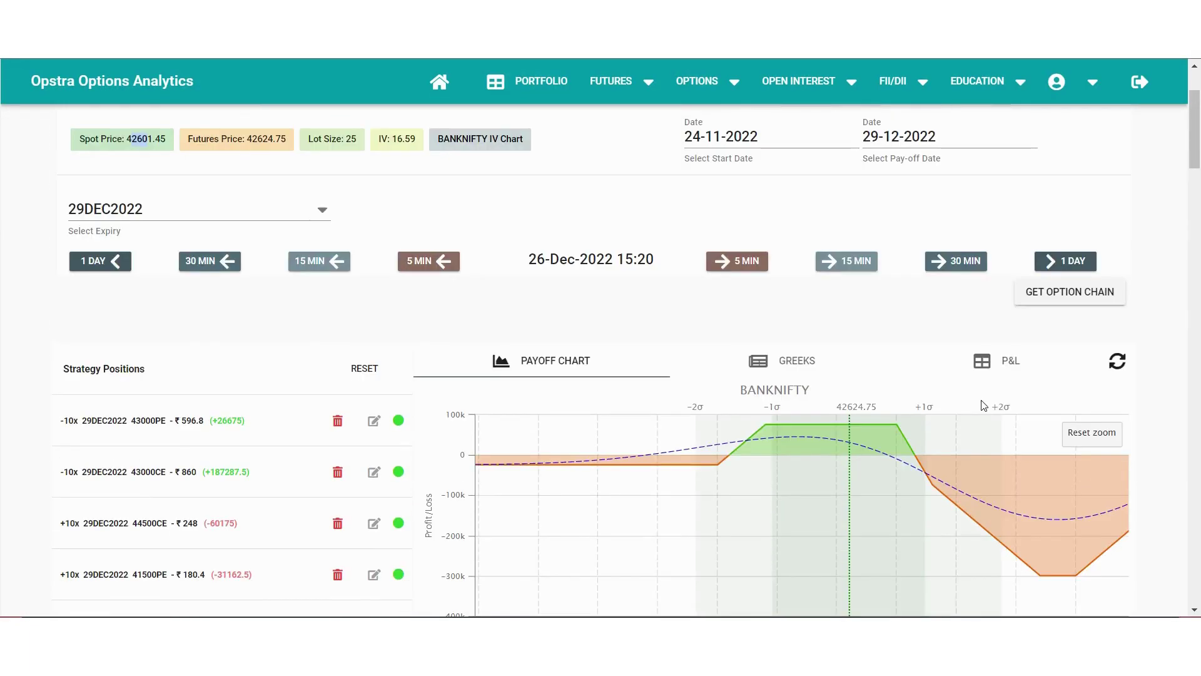
# Advance the simulation to 27-Dec-2022 09:20 and exit the 43300CE long position at a price of 112.
pyautogui.click(849, 274)
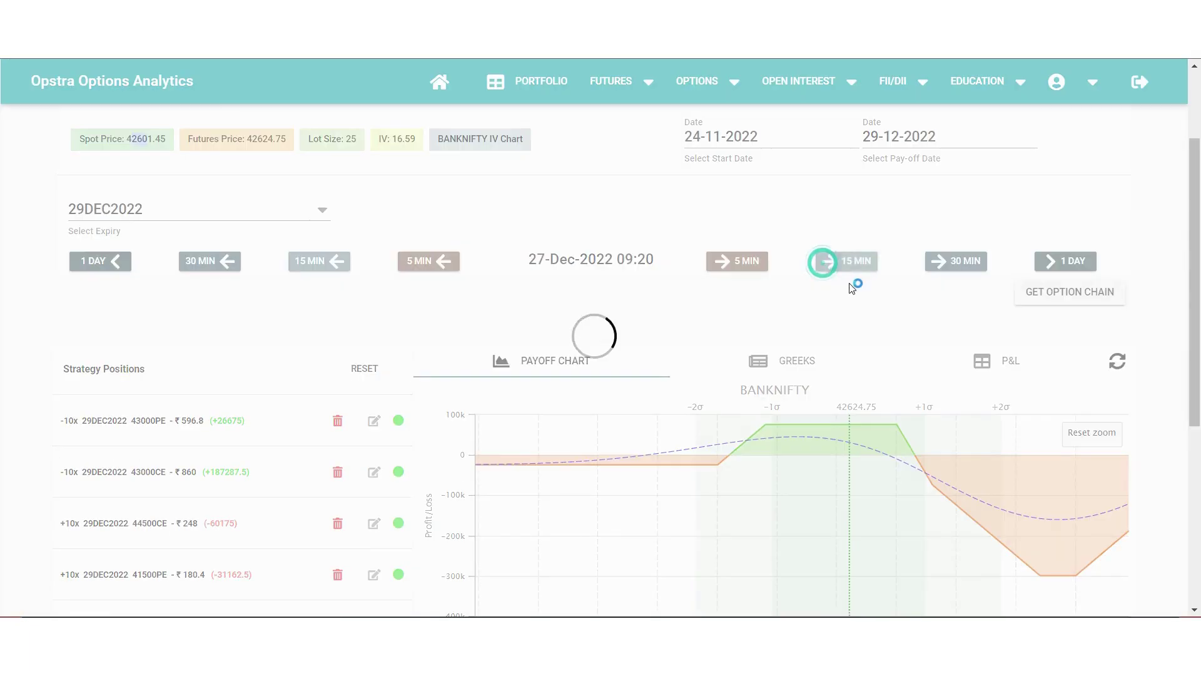
pyautogui.click(993, 349)
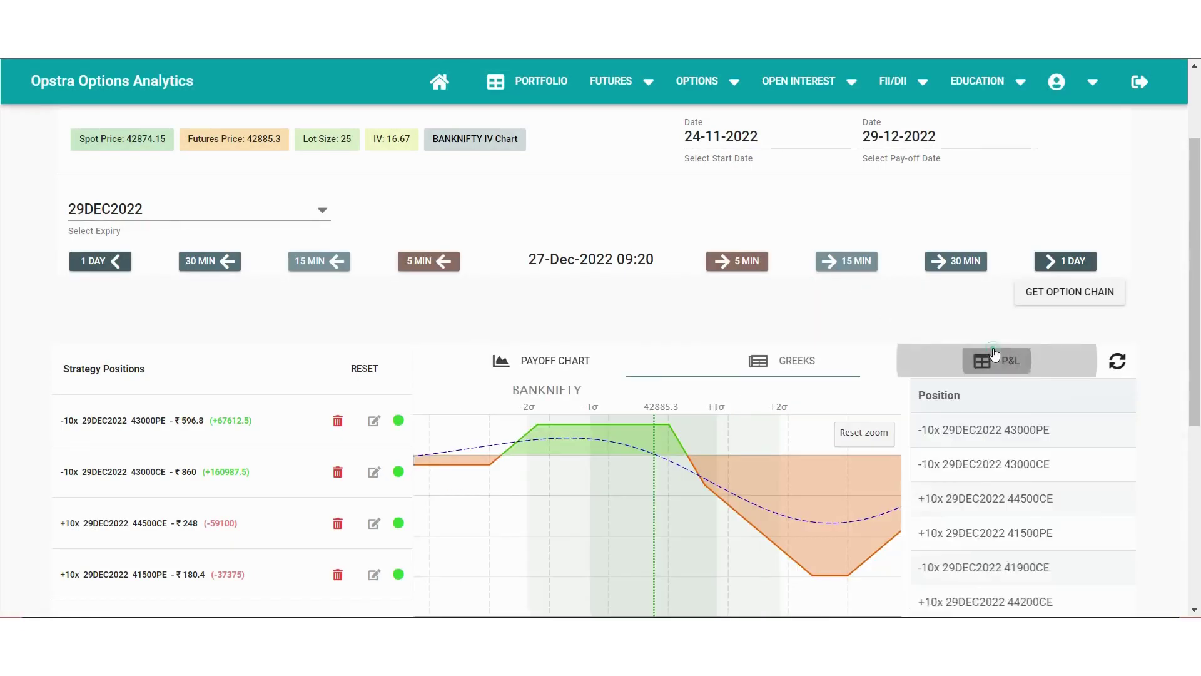
pyautogui.scroll(-5, 529, 412)
pyautogui.click(374, 435)
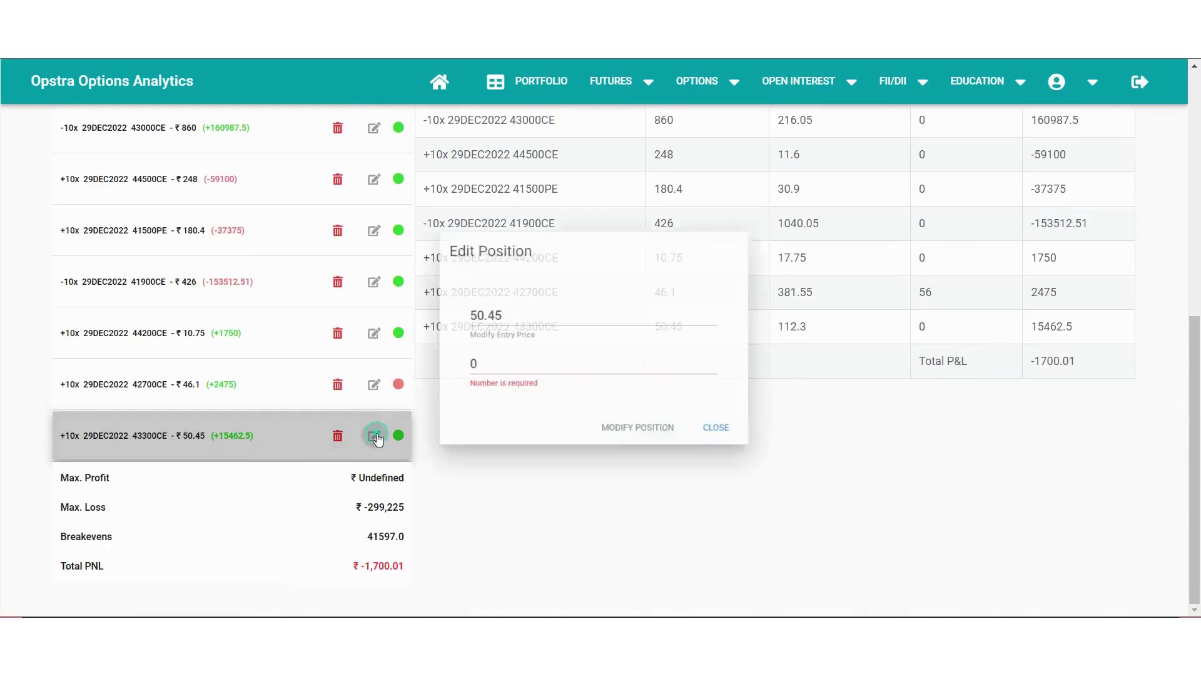
pyautogui.click(581, 363)
pyautogui.write('112')
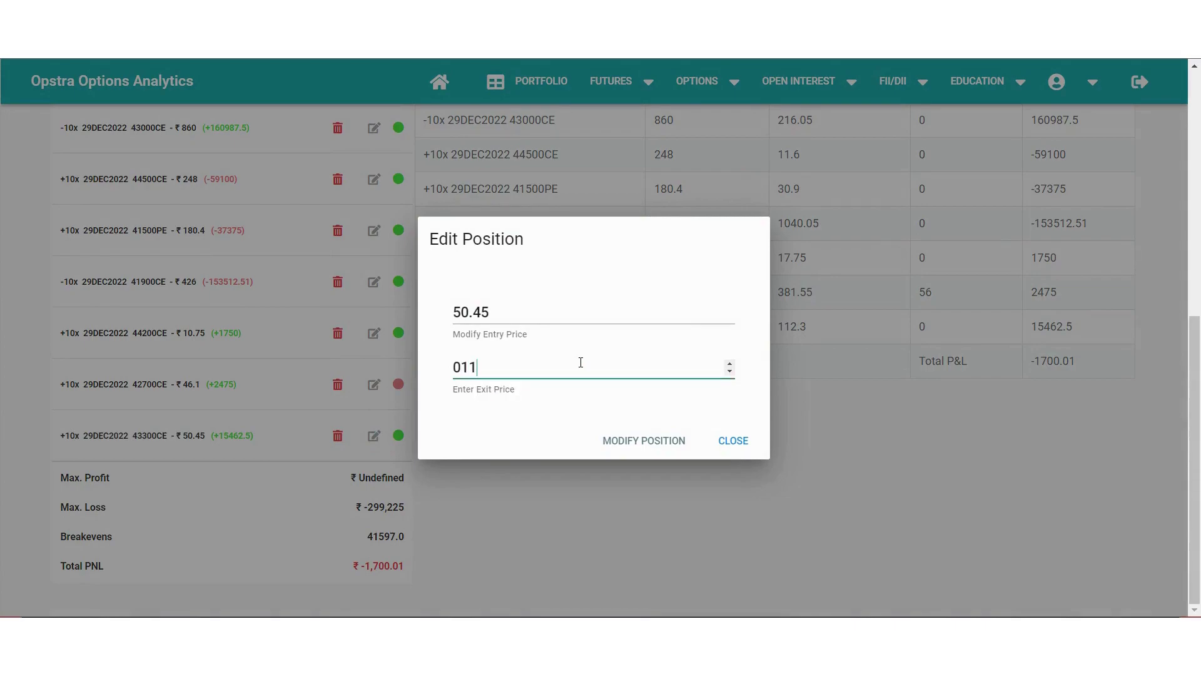
pyautogui.click(633, 440)
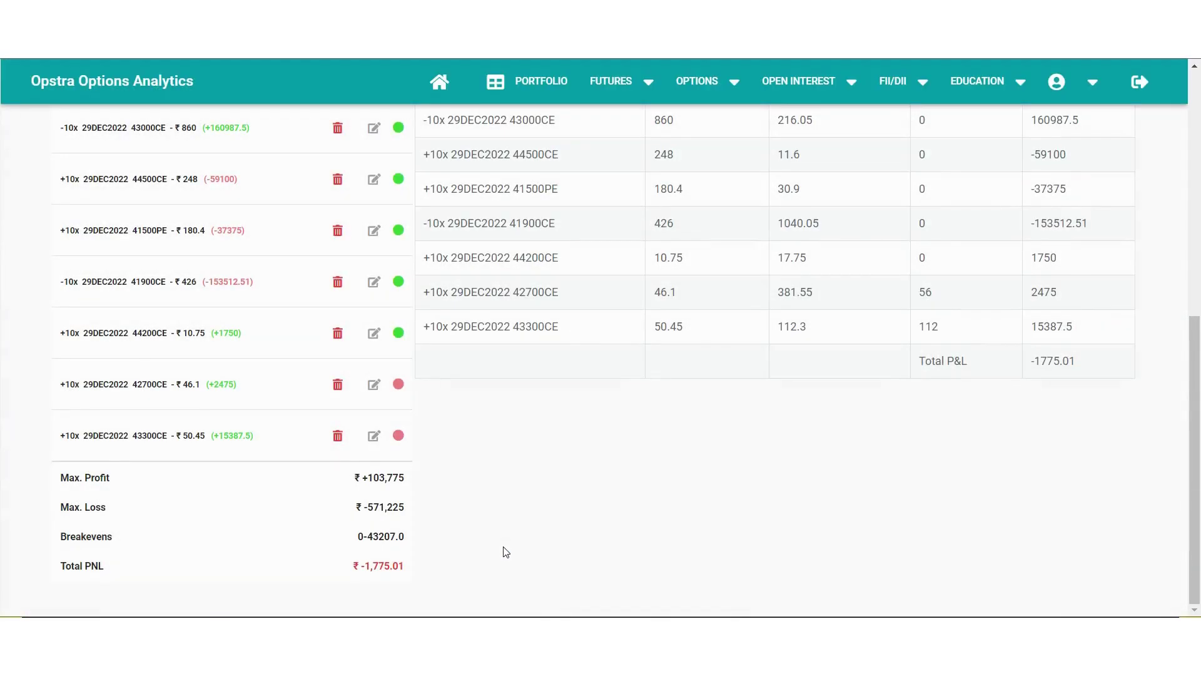
# Compare the current price of the short 41900CE in the P&L table between 26-Dec-2022 15:20 and 27-Dec-2022 09:20.
pyautogui.scroll(5, 506, 551)
pyautogui.scroll(-4, 536, 518)
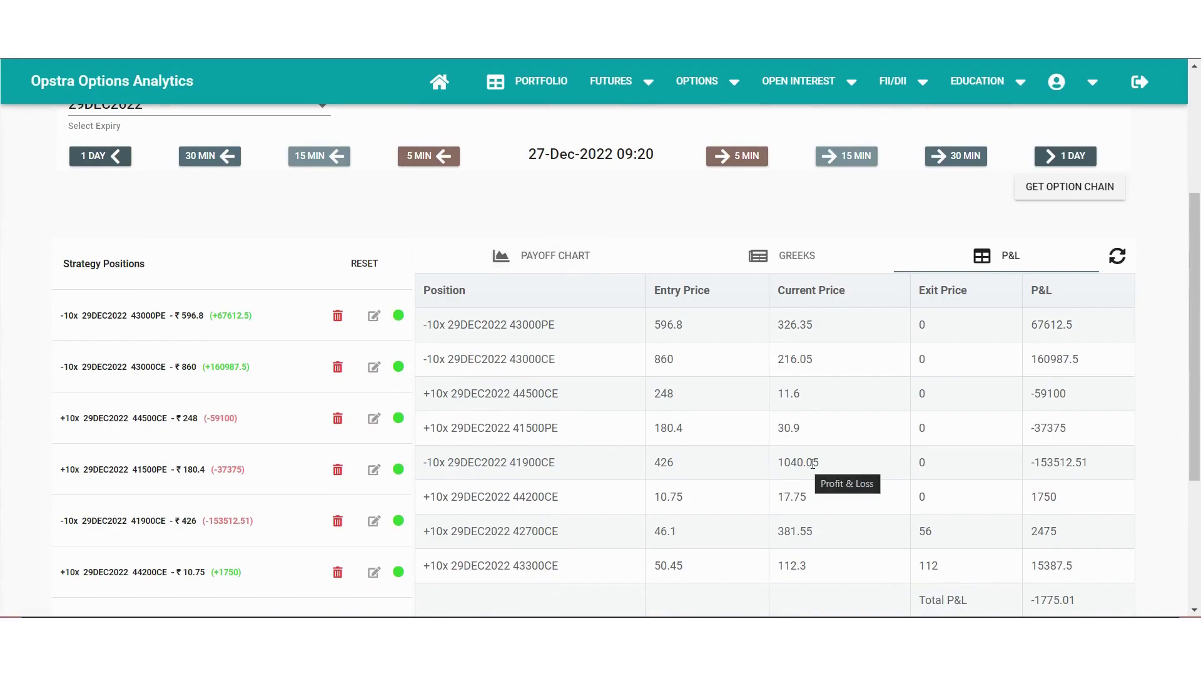
pyautogui.moveTo(823, 463); pyautogui.dragTo(782, 456)
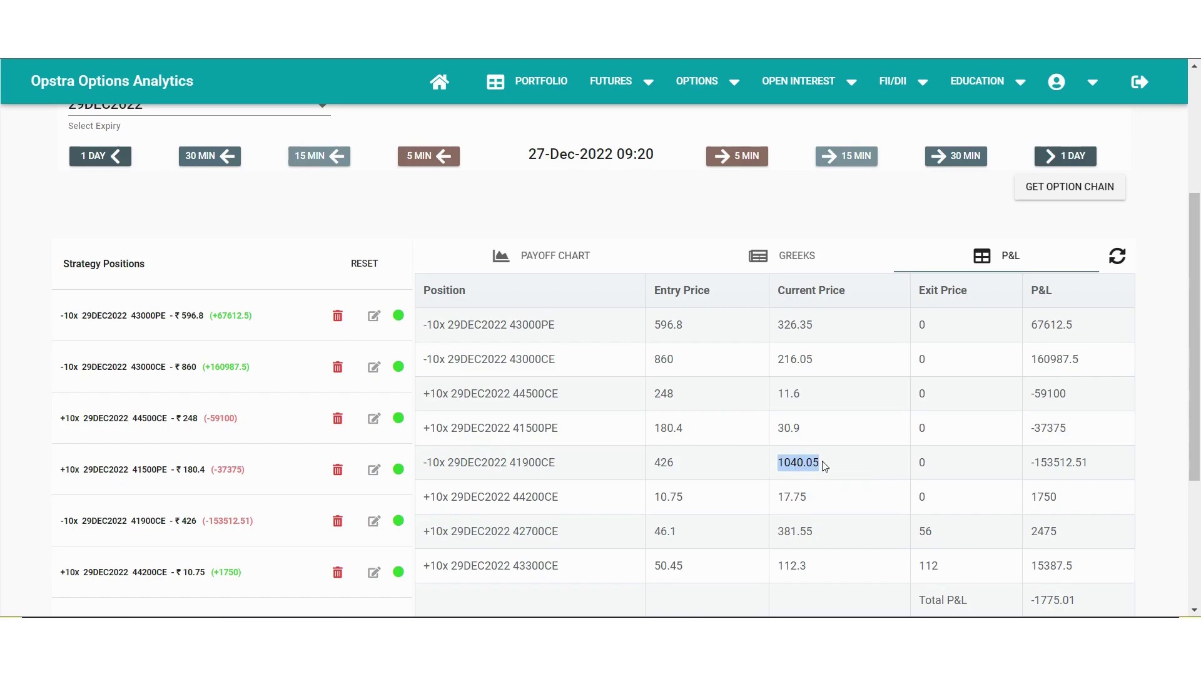
pyautogui.click(321, 157)
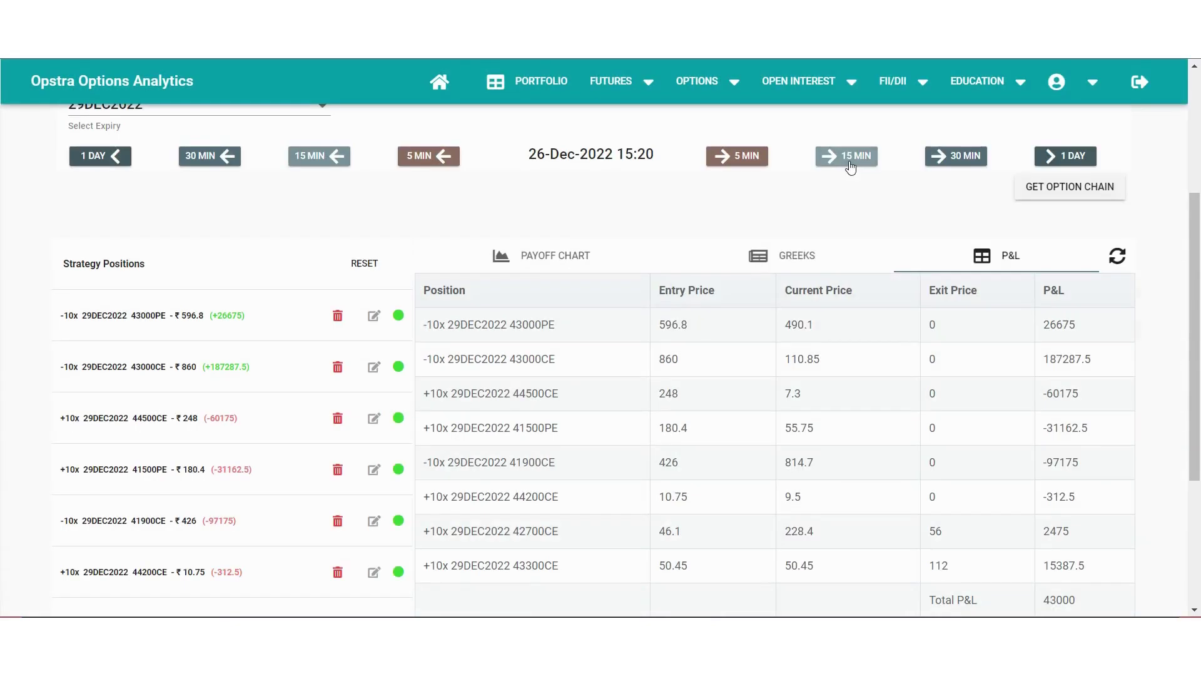
pyautogui.click(840, 162)
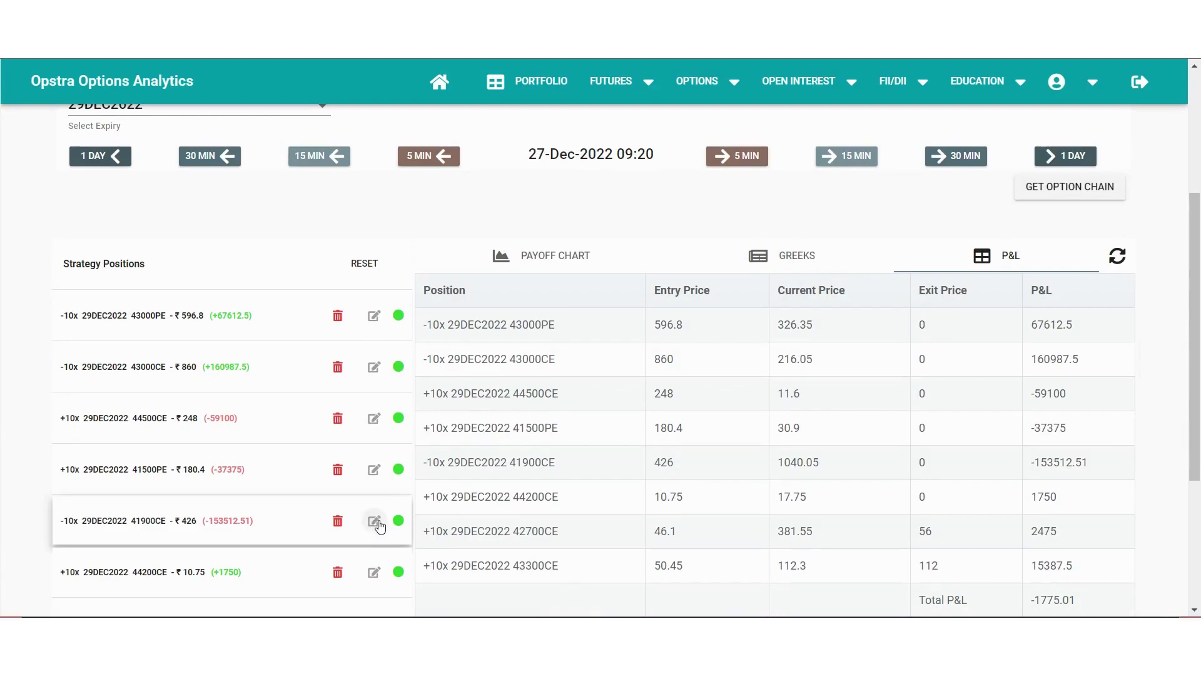
# Step the simulation back in 30-minute intervals to 26-Dec-2022 12:35, tracking the P&L table.
pyautogui.click(215, 157)
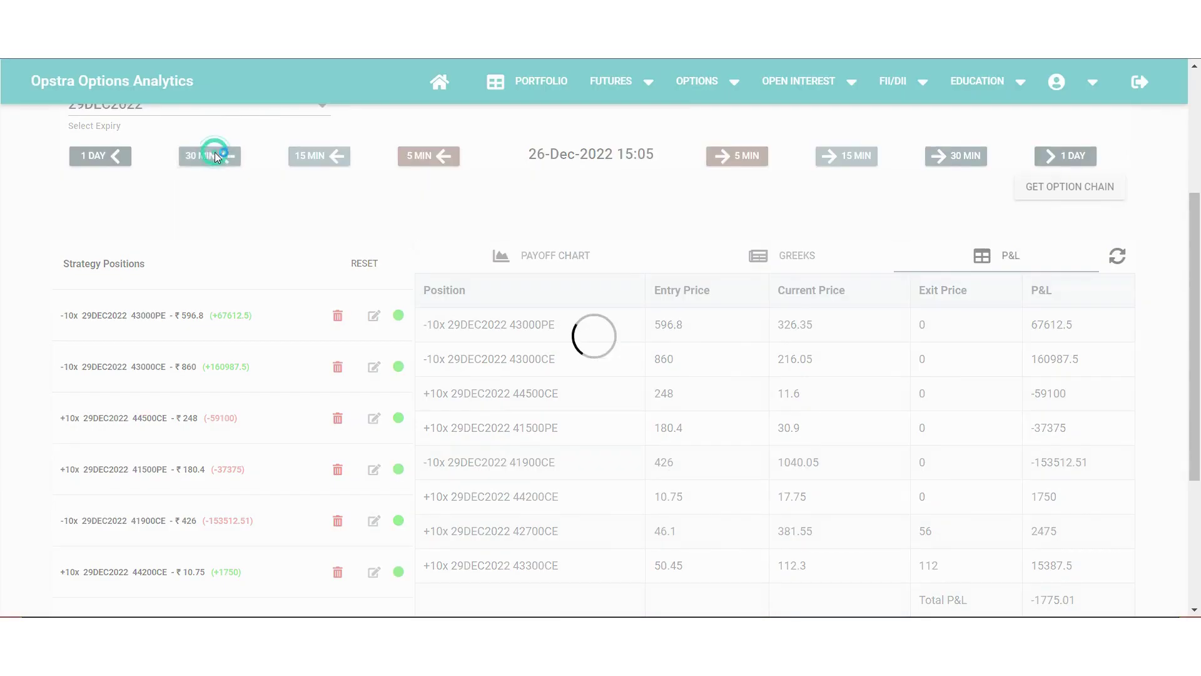
pyautogui.click(216, 156)
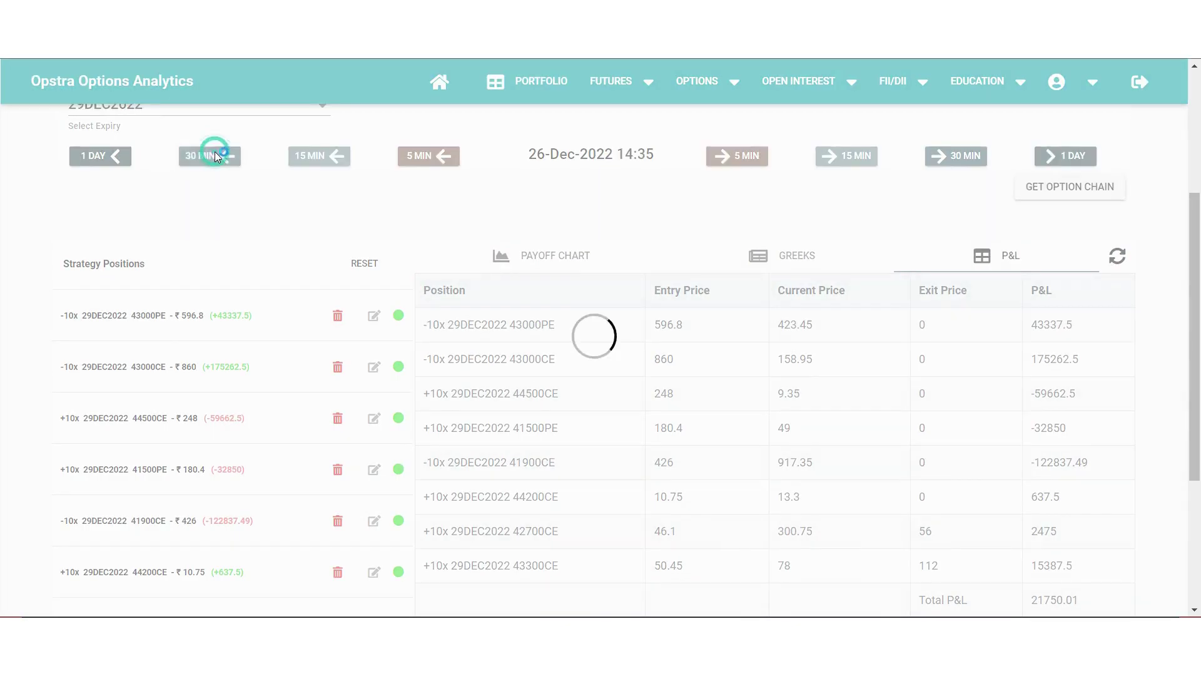
pyautogui.click(216, 156)
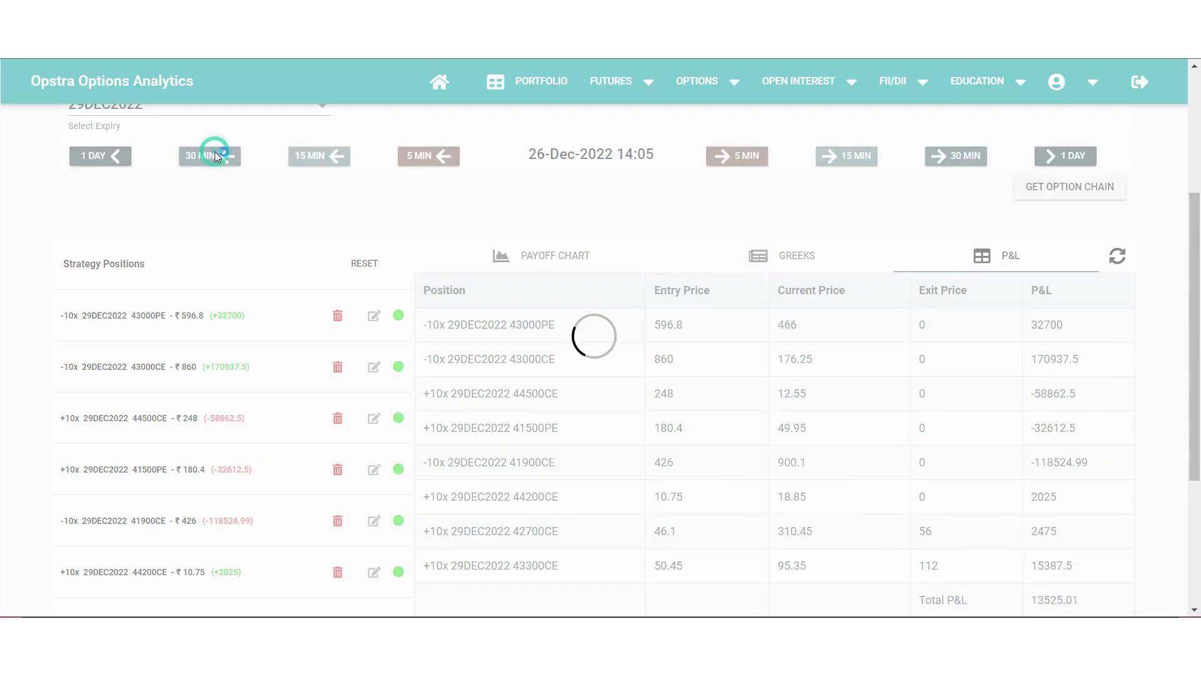
pyautogui.click(216, 156)
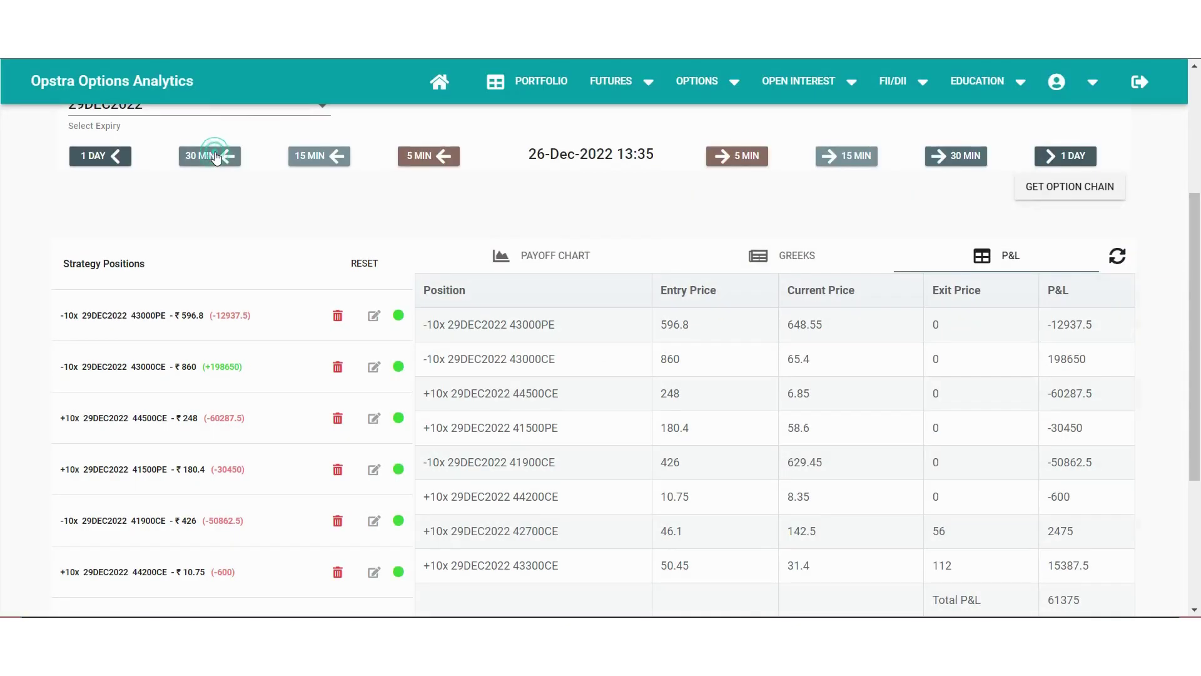
pyautogui.click(216, 156)
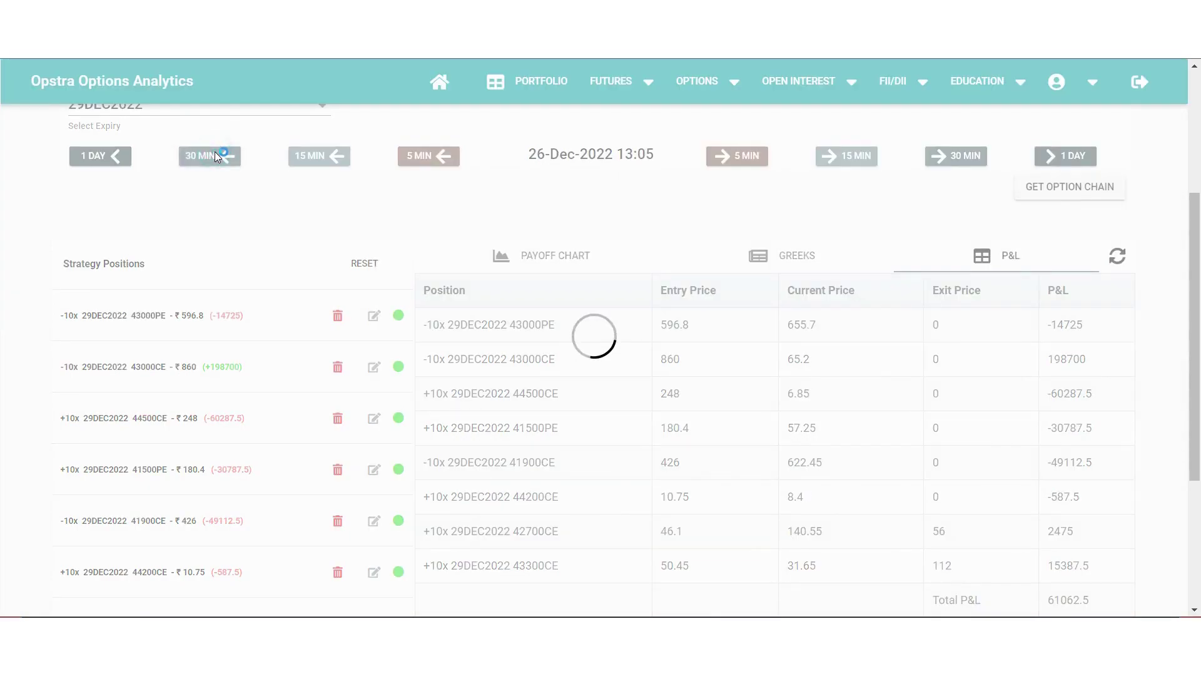
pyautogui.click(215, 155)
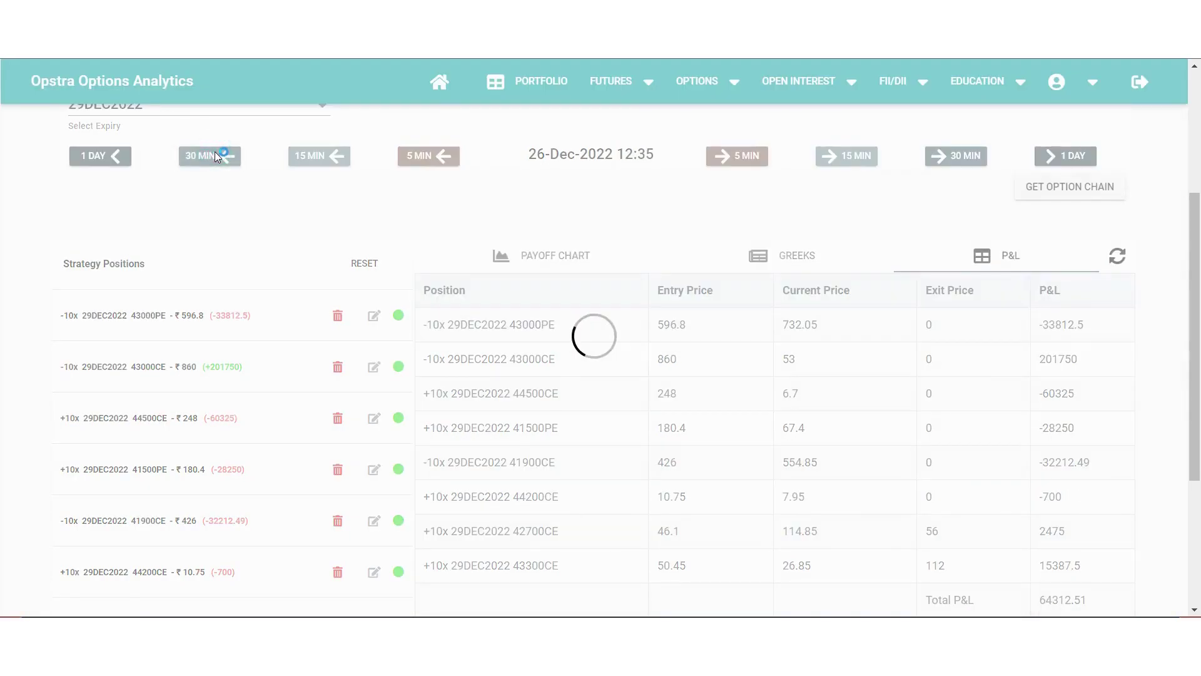
# Step the simulation forward in 30-minute intervals to 26-Dec-2022 14:35, checking the short 41900CE's entry and current prices.
pyautogui.click(964, 161)
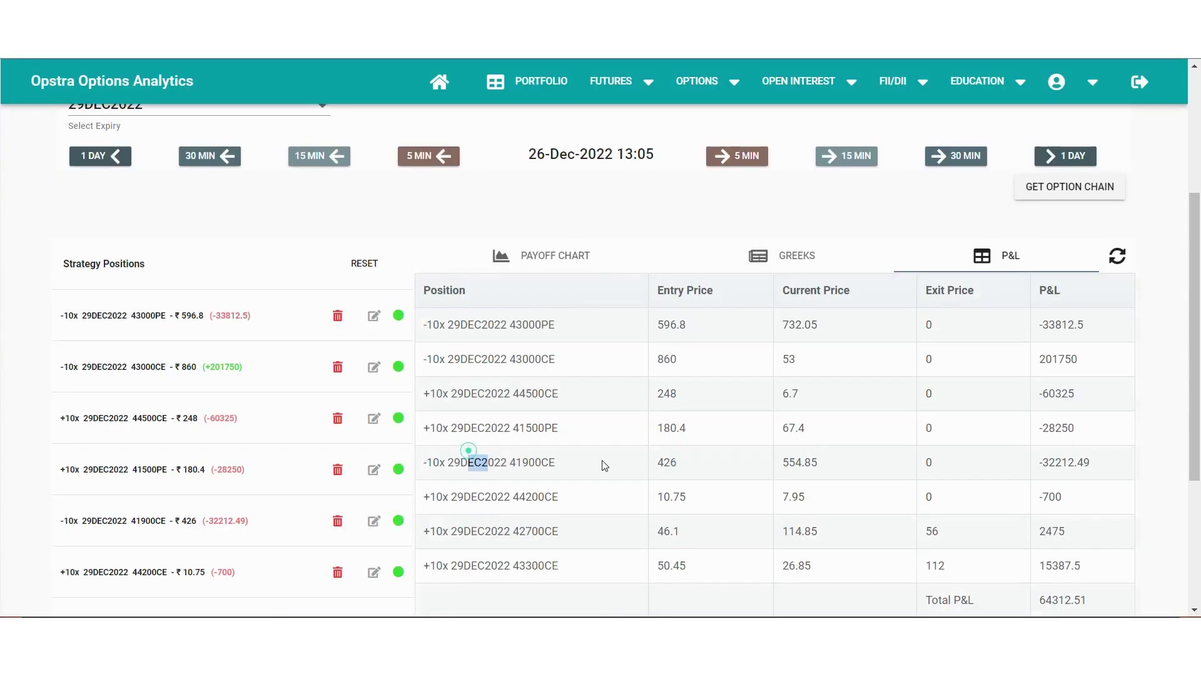
pyautogui.moveTo(471, 461); pyautogui.dragTo(827, 467)
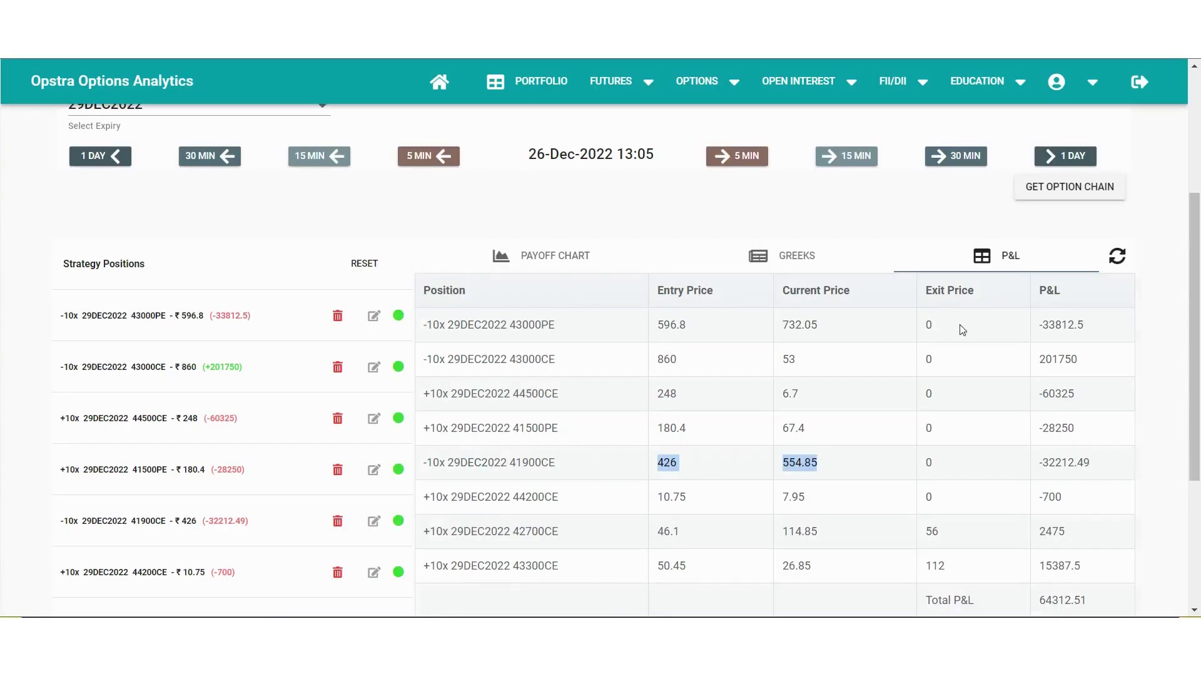
pyautogui.click(971, 155)
pyautogui.click(971, 156)
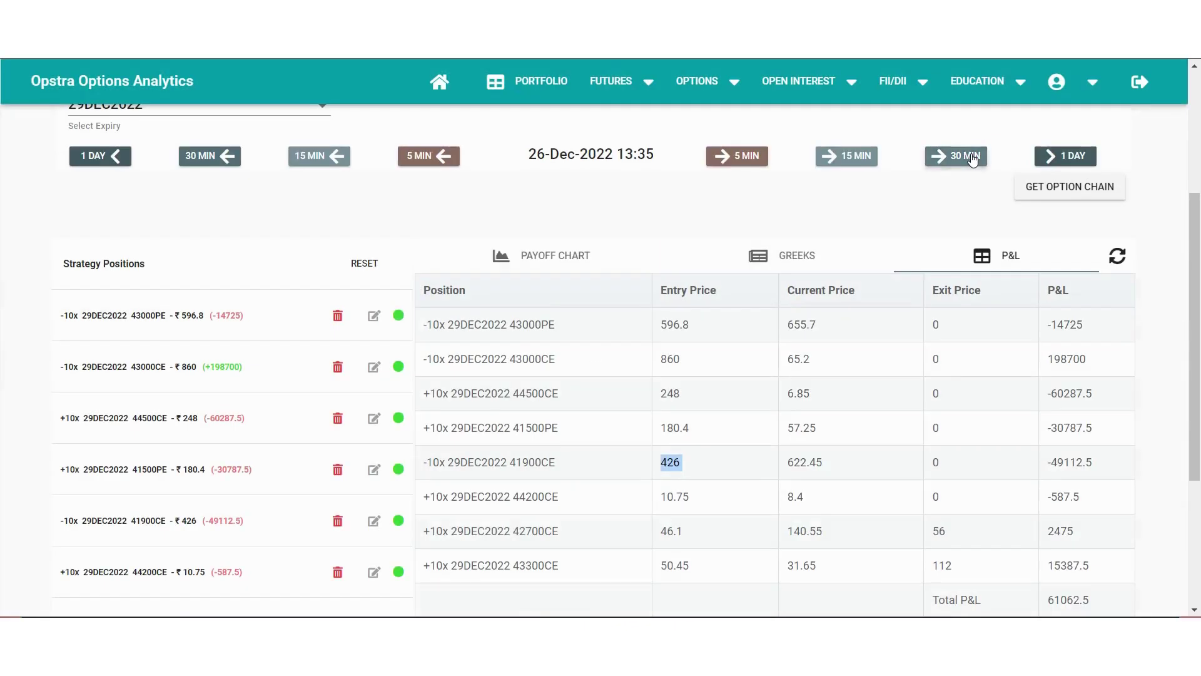
pyautogui.click(971, 156)
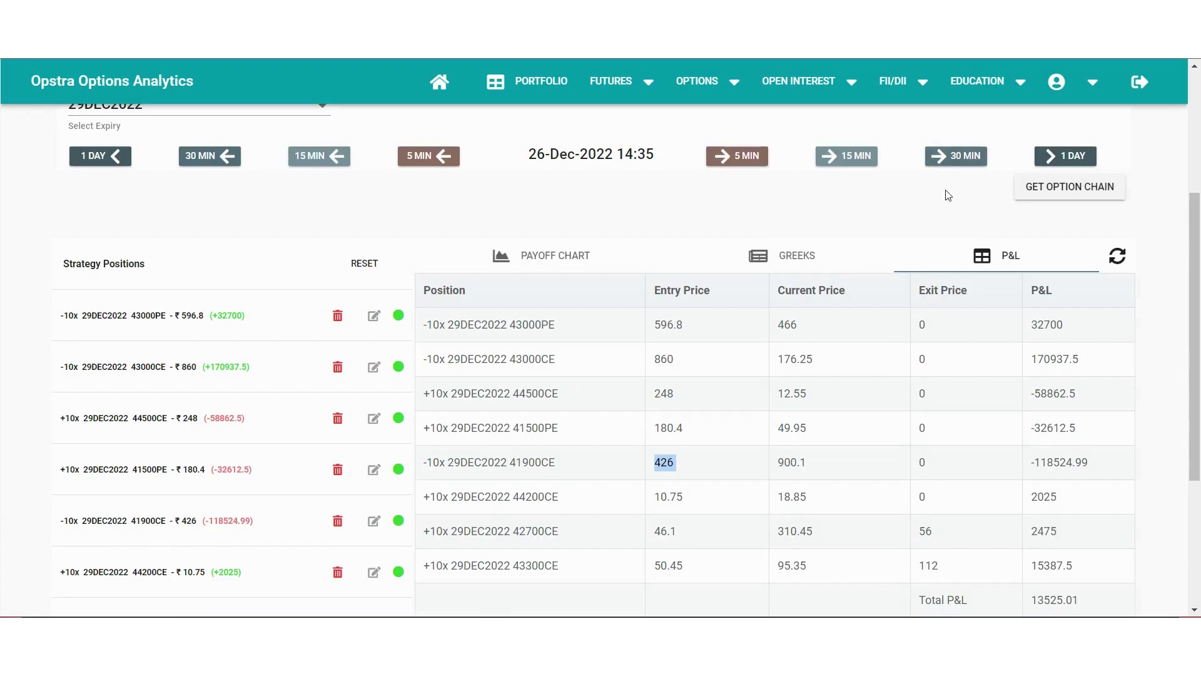
# Exit the short 41900CE position at a price of 900 at 26-Dec-2022 14:35.
pyautogui.moveTo(665, 154); pyautogui.dragTo(621, 153)
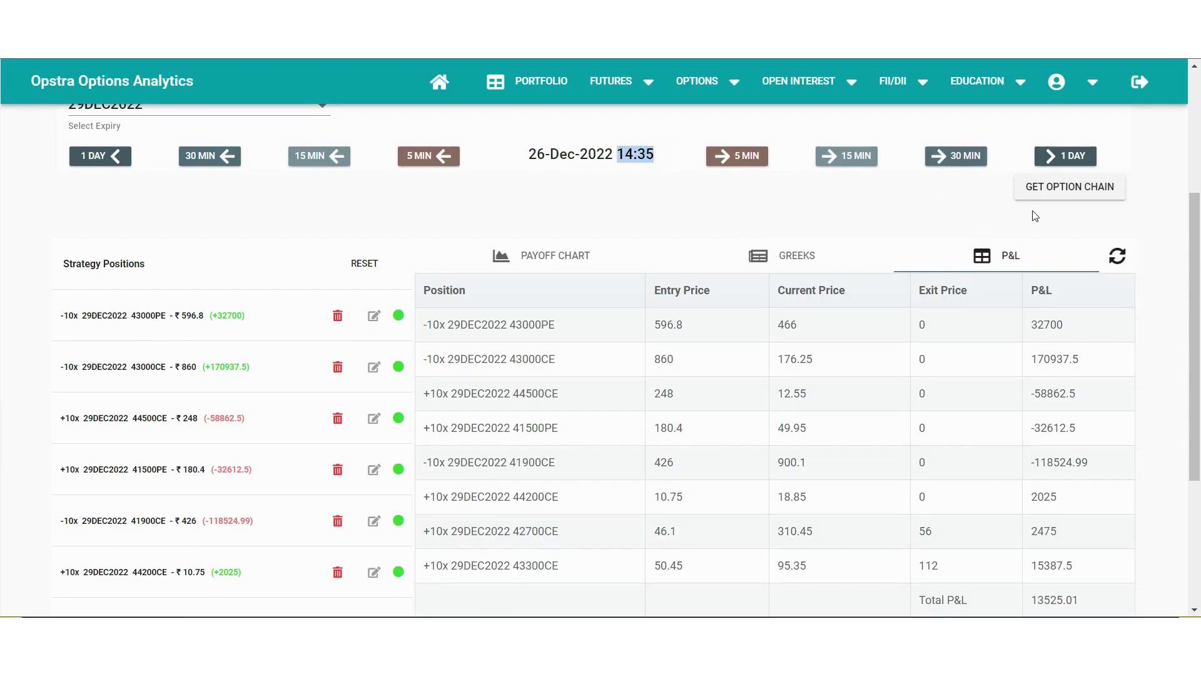
pyautogui.click(373, 518)
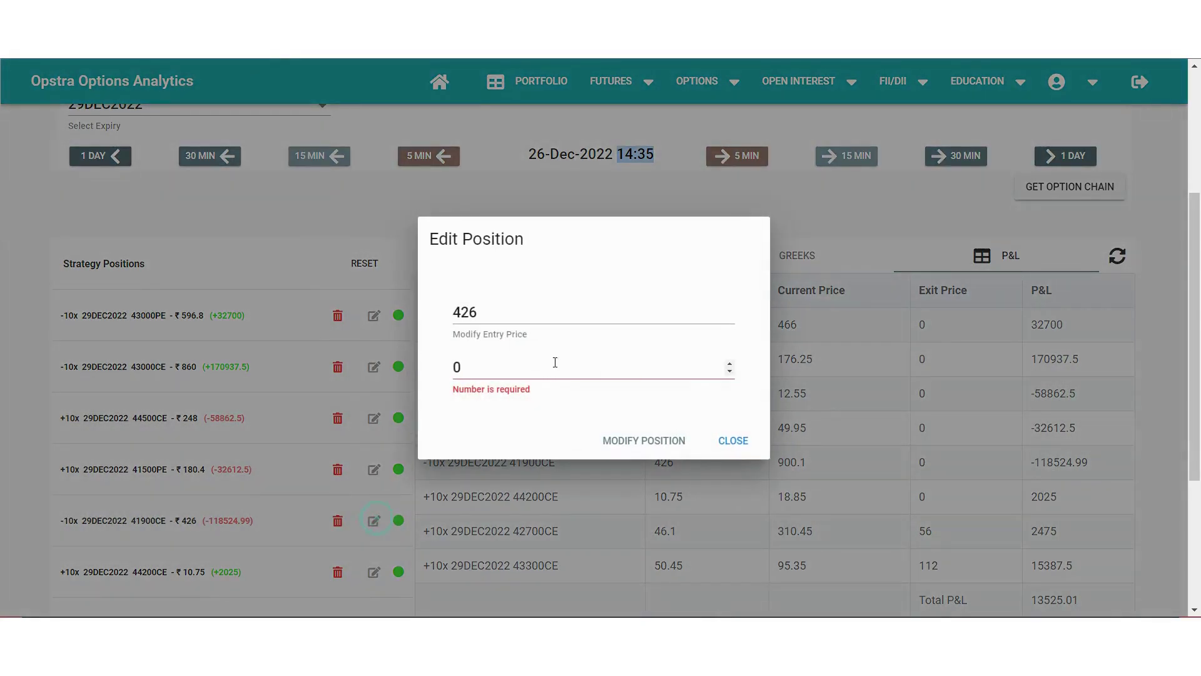
pyautogui.click(554, 361)
pyautogui.write('900')
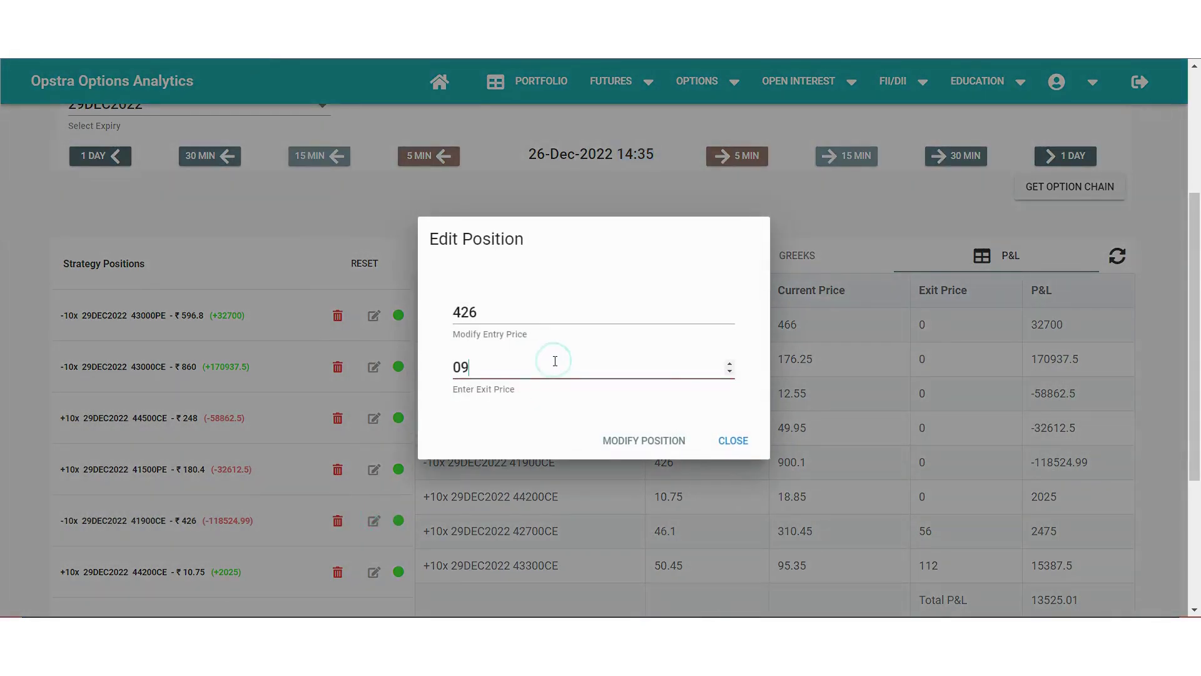
pyautogui.click(641, 441)
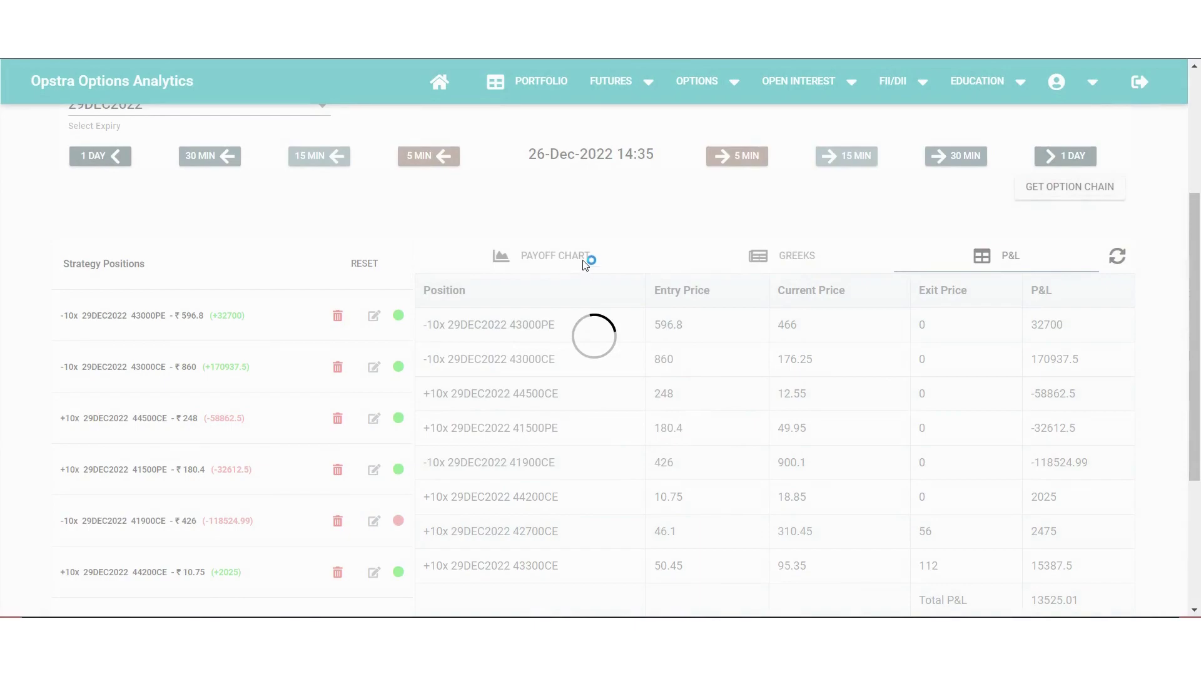
# Review the payoff chart and advance the simulation 30 minutes to 26-Dec-2022 15:05.
pyautogui.click(585, 260)
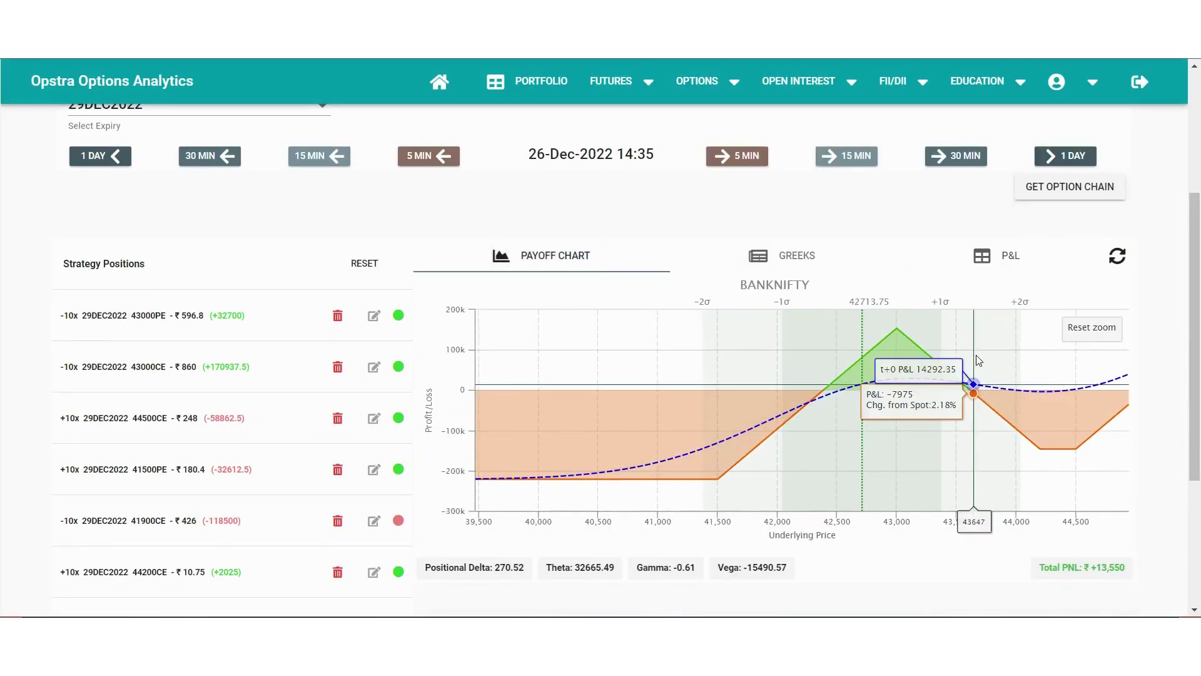
pyautogui.scroll(-4, 876, 417)
pyautogui.scroll(6, 878, 412)
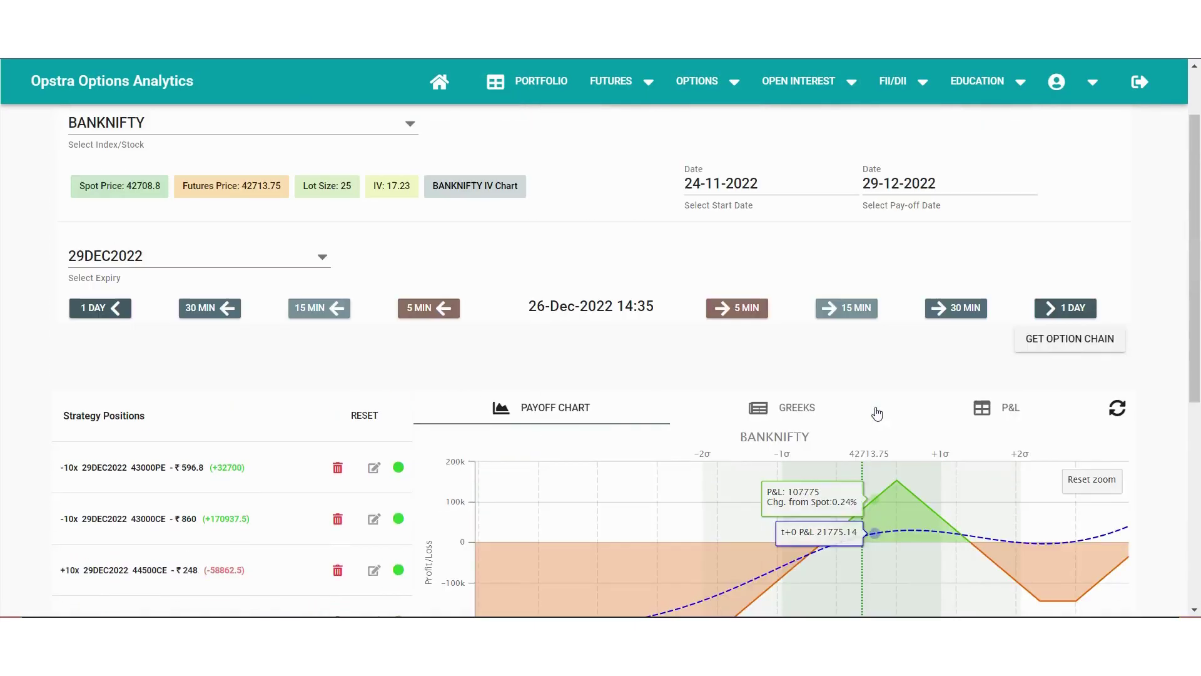
pyautogui.scroll(-3, 937, 423)
pyautogui.scroll(3, 885, 431)
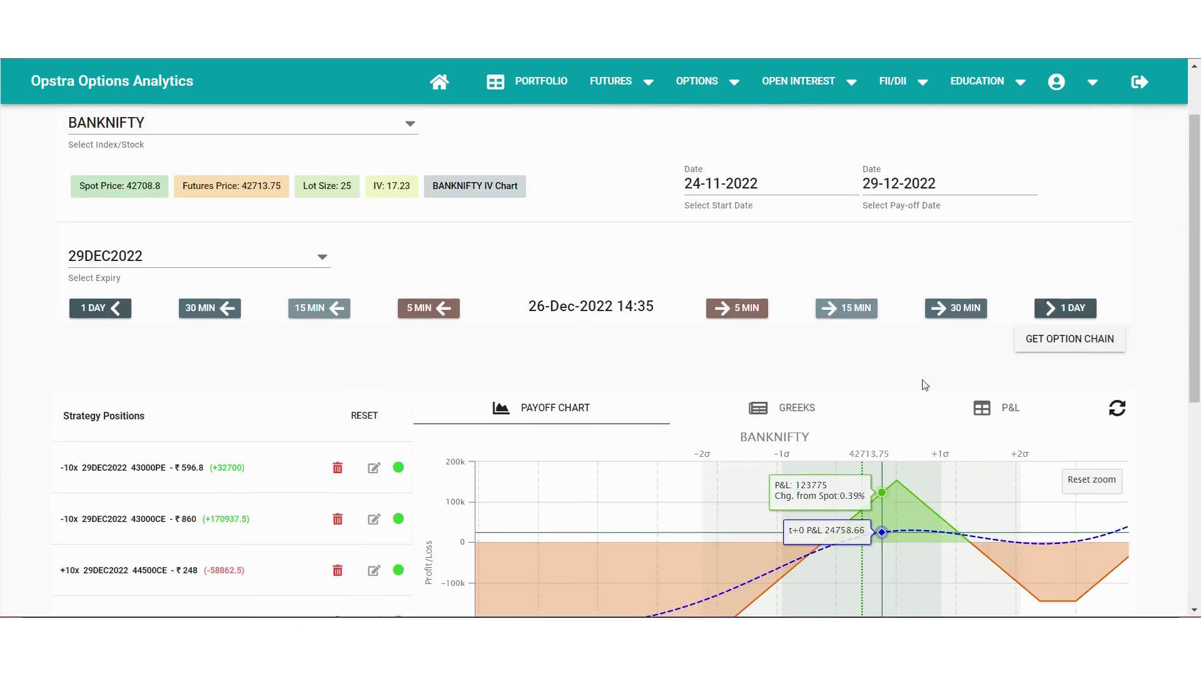
pyautogui.click(979, 310)
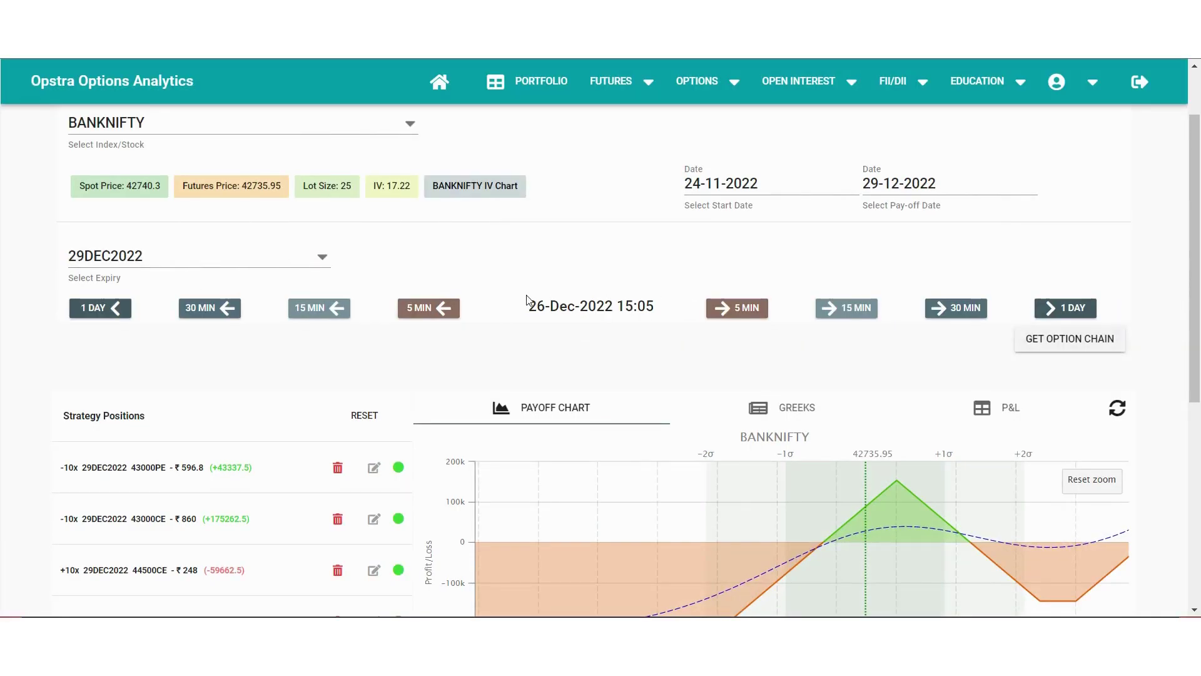
pyautogui.moveTo(528, 306); pyautogui.dragTo(657, 306)
pyautogui.scroll(-4, 936, 380)
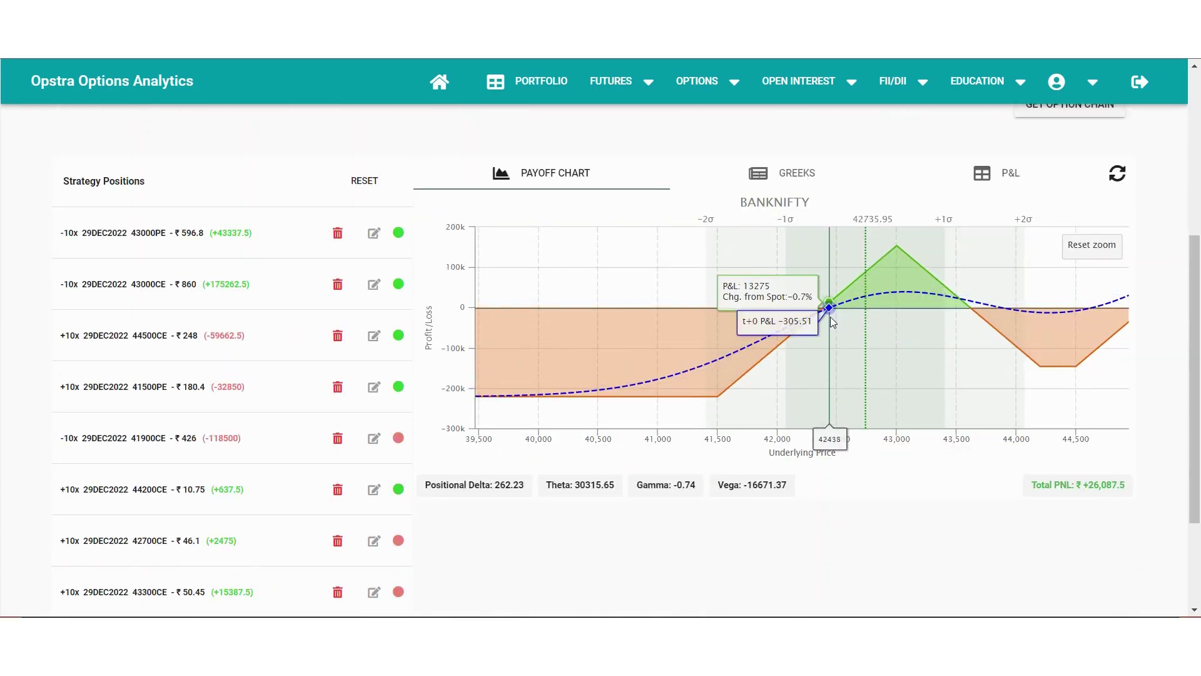
# Check the 44200CE's current price in the P&L table and exit the long 44200CE position at 13.
pyautogui.click(1018, 169)
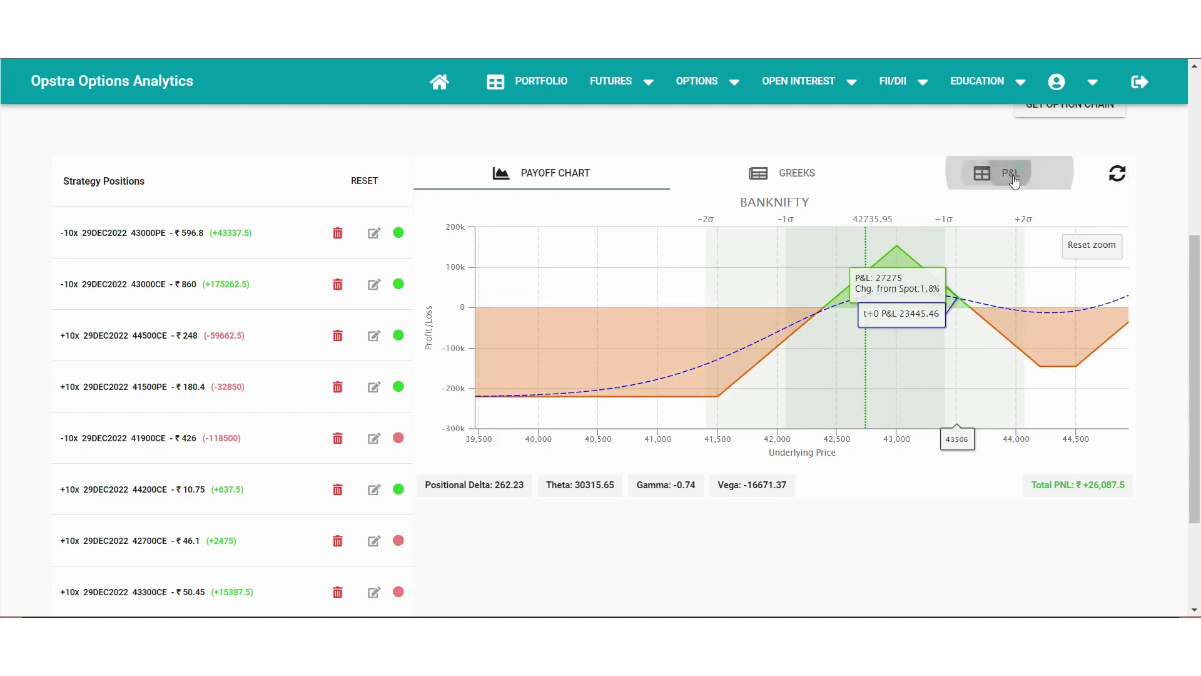
pyautogui.scroll(-2, 659, 388)
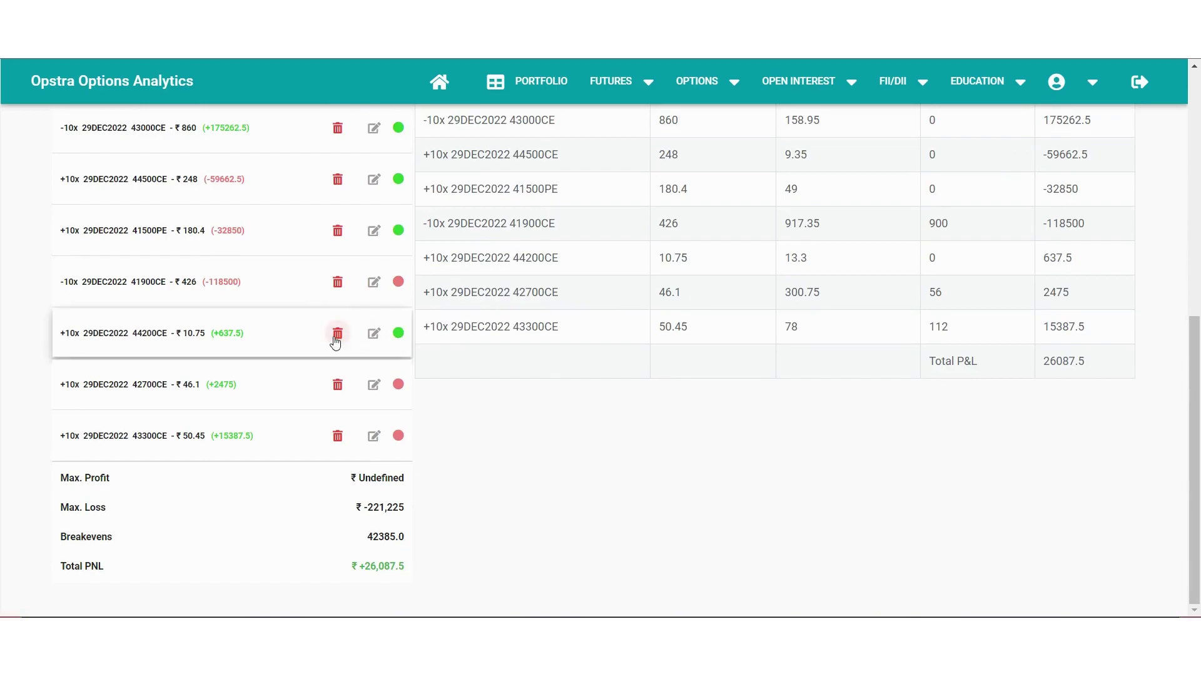
pyautogui.click(374, 334)
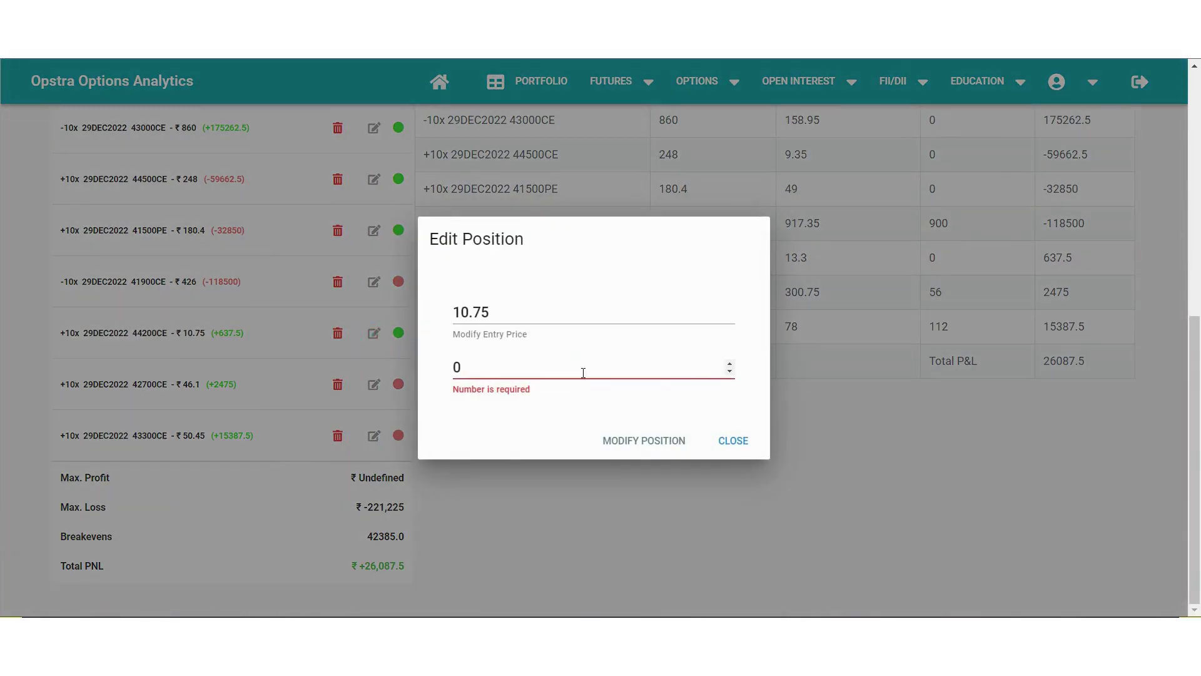
pyautogui.write('13')
pyautogui.click(666, 440)
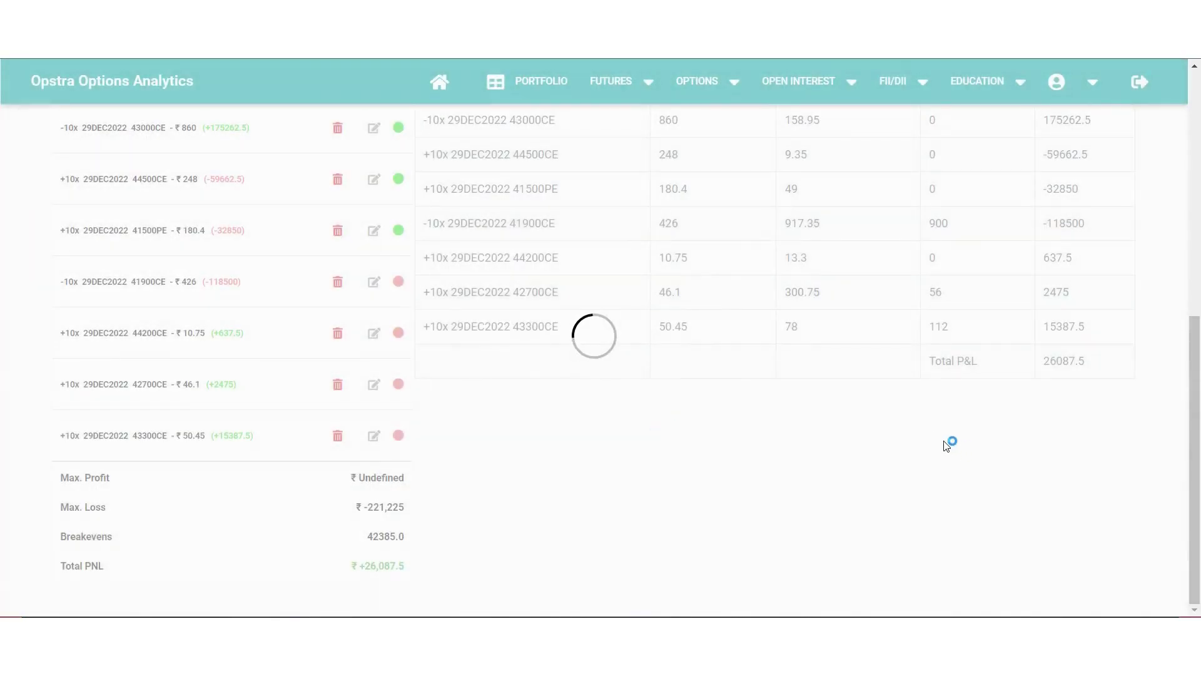
# Display the payoff chart, reset its zoom and zoom in on underlying prices from about 40,600 to 44,900.
pyautogui.click(608, 402)
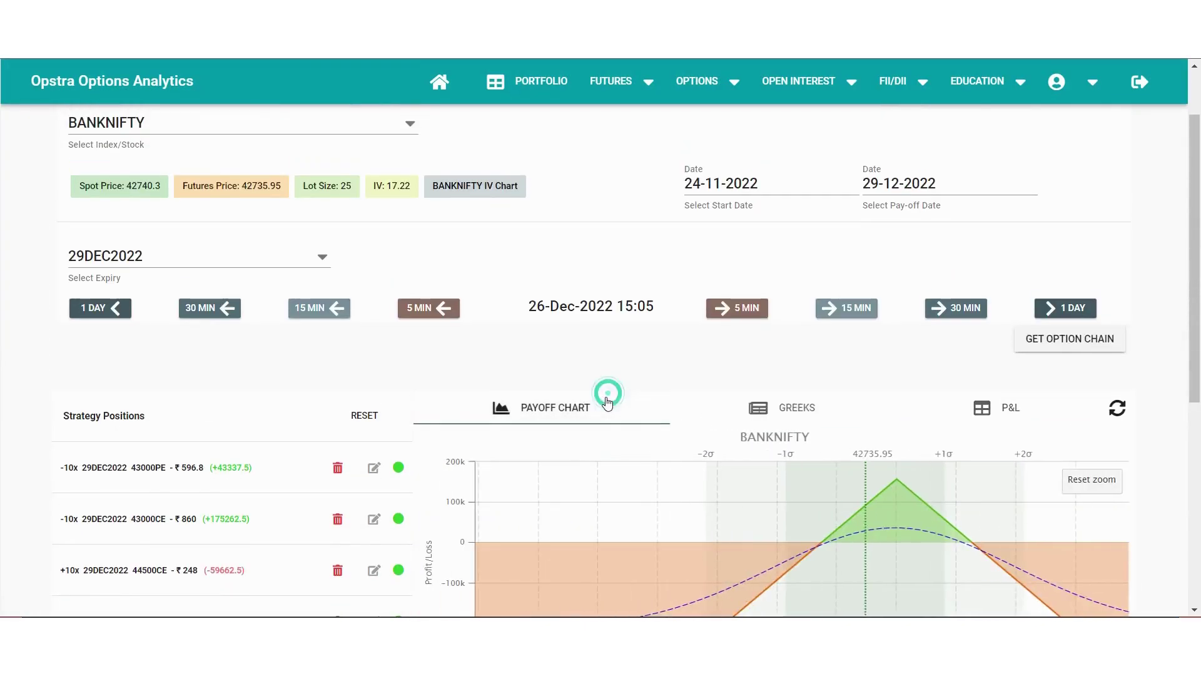
pyautogui.scroll(-3, 607, 402)
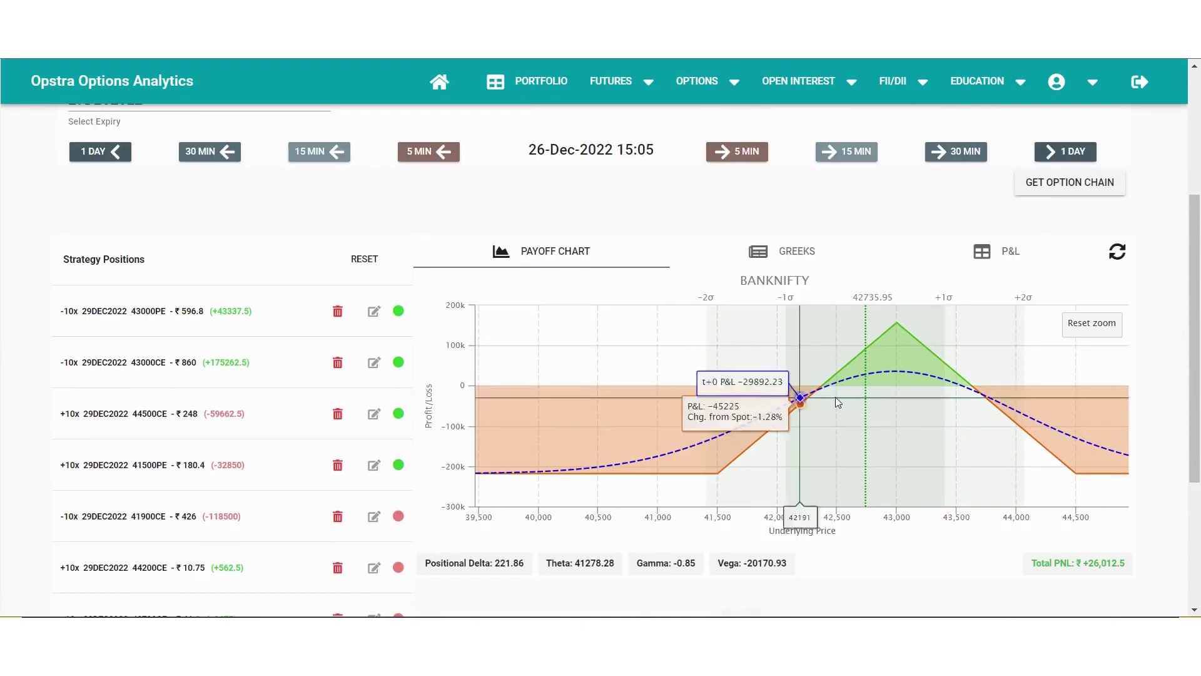
pyautogui.click(1097, 336)
pyautogui.moveTo(666, 335); pyautogui.dragTo(769, 351)
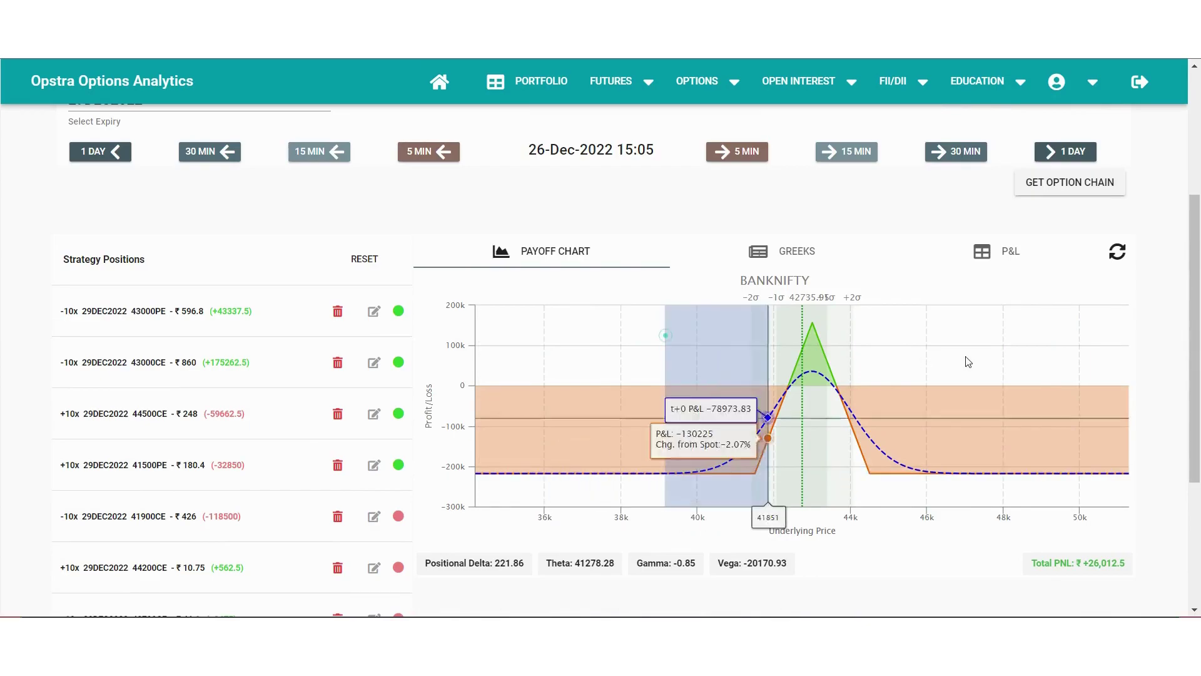
pyautogui.moveTo(969, 363); pyautogui.dragTo(970, 358)
pyautogui.moveTo(593, 332); pyautogui.dragTo(937, 354)
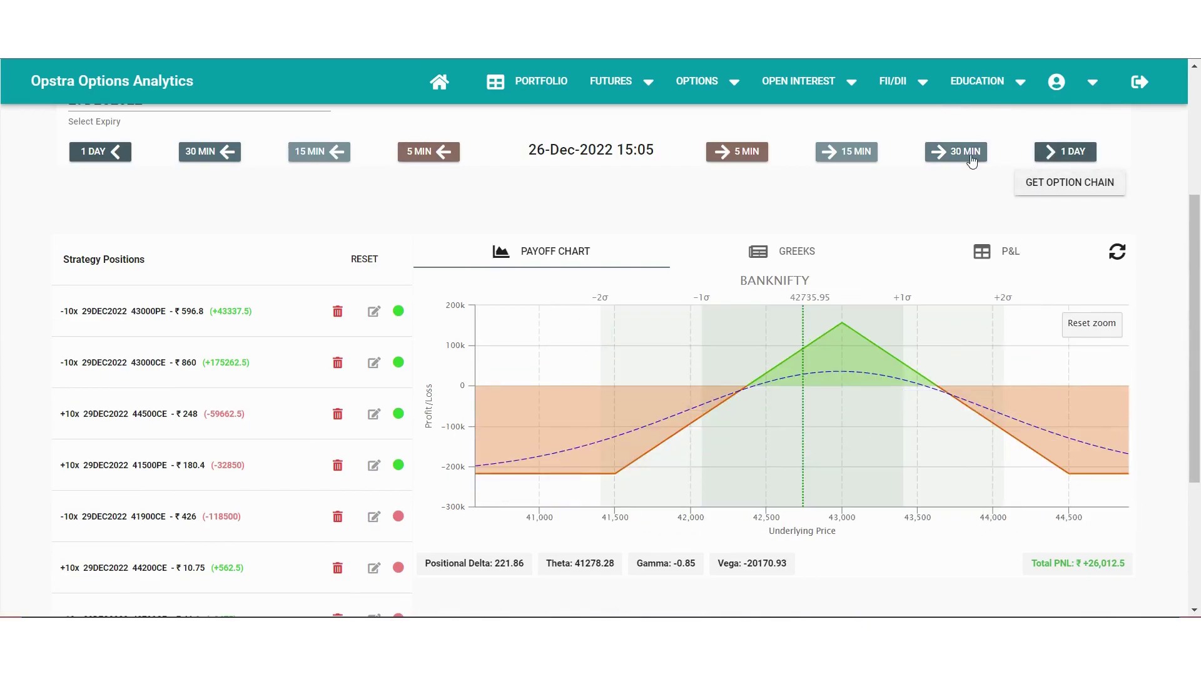
# Advance the simulation one day at a time to 28-Dec-2022 15:05, checking the total P&L on each day.
pyautogui.click(1067, 153)
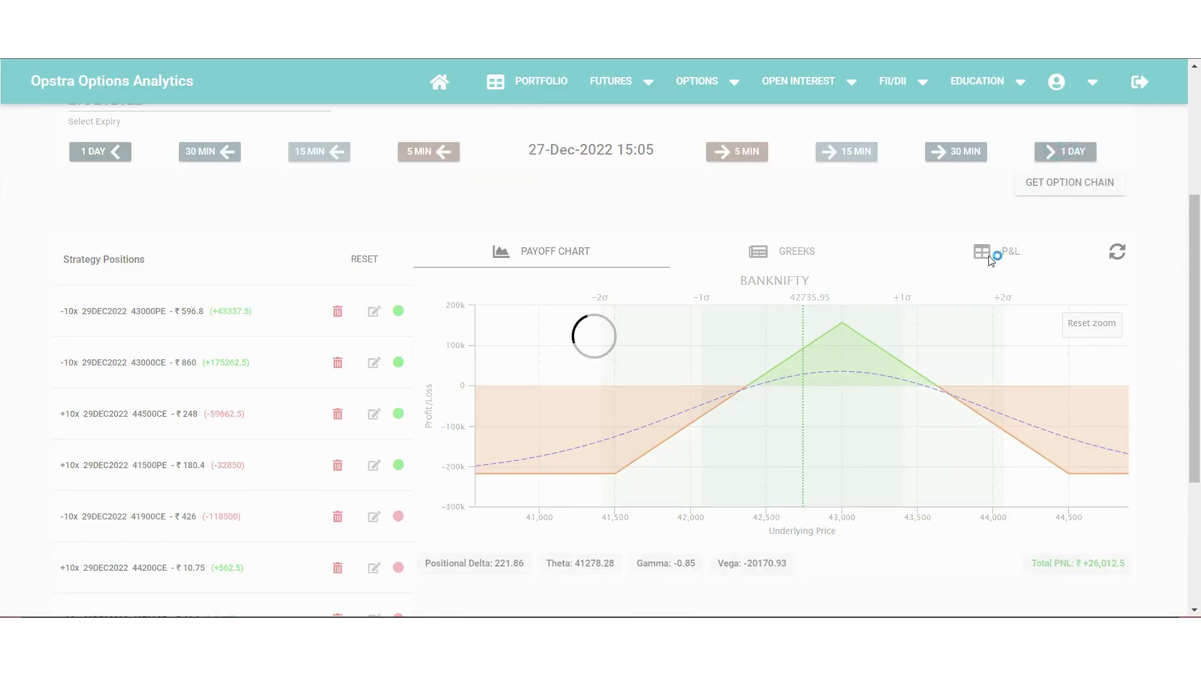
pyautogui.scroll(-1, 1058, 426)
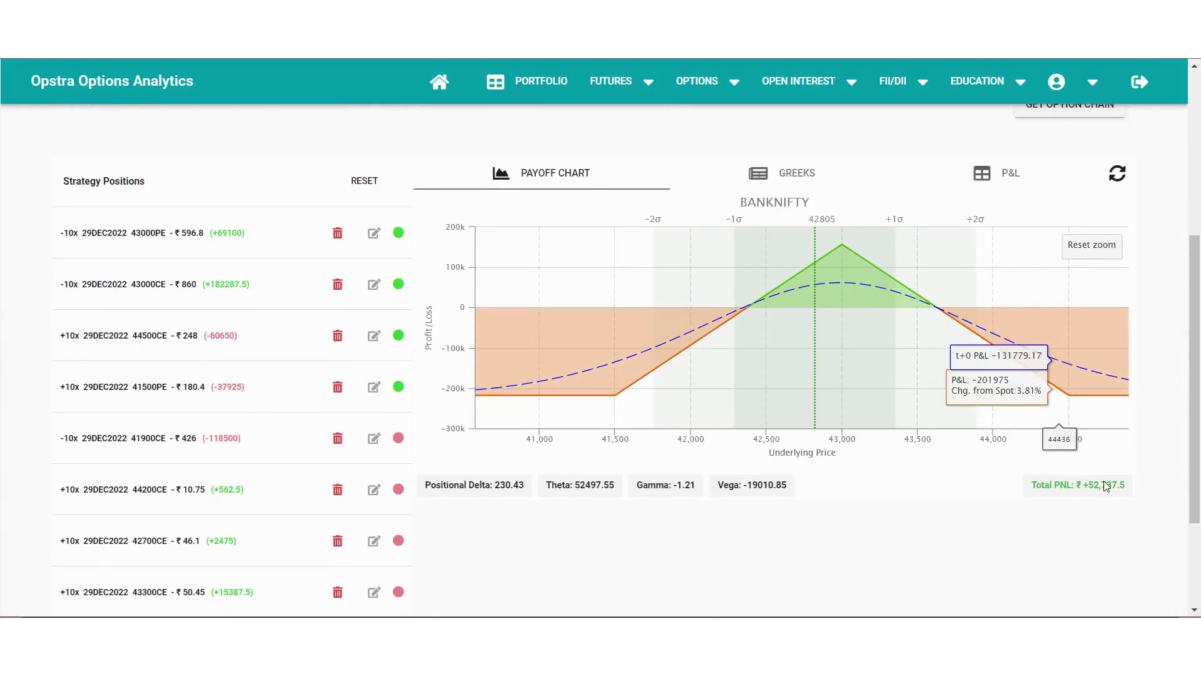
pyautogui.scroll(3, 1106, 486)
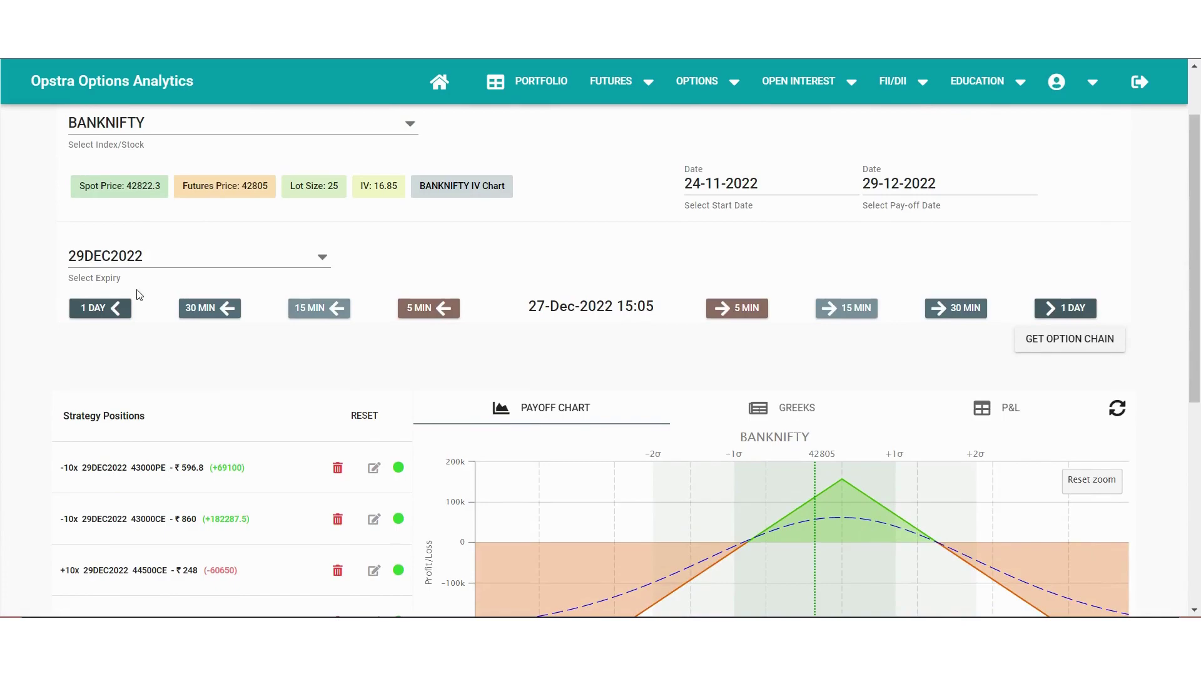
pyautogui.click(1067, 305)
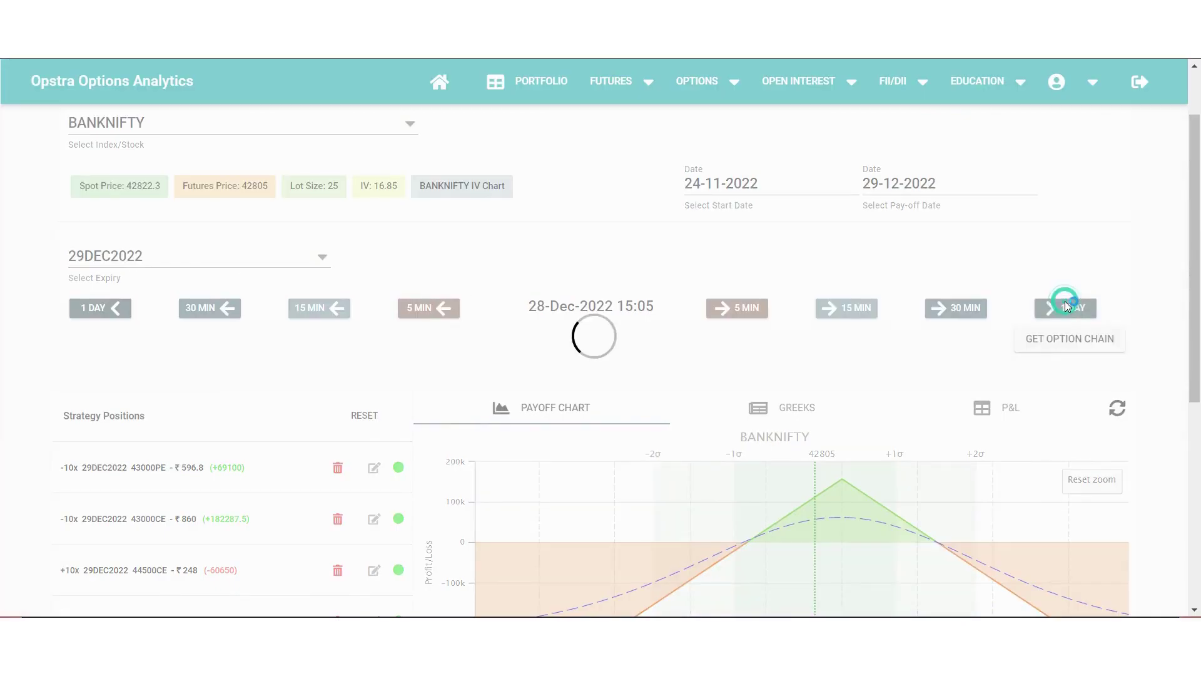
pyautogui.scroll(-5, 1120, 334)
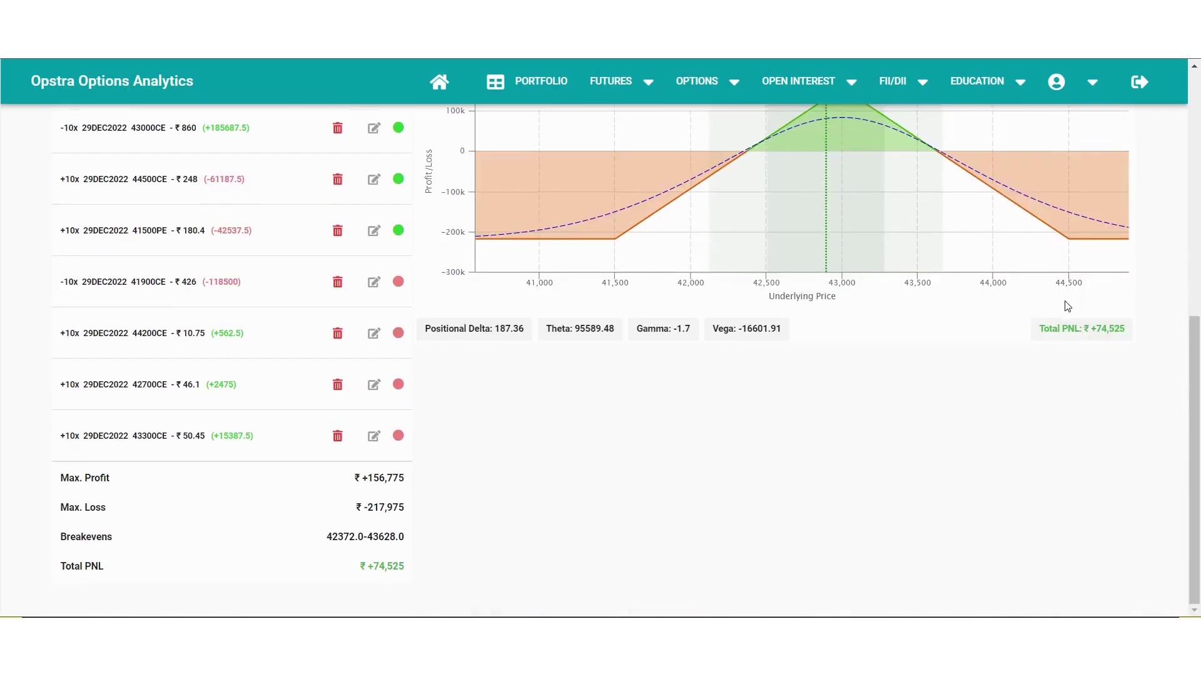
pyautogui.doubleClick(1120, 334)
pyautogui.scroll(3, 1120, 333)
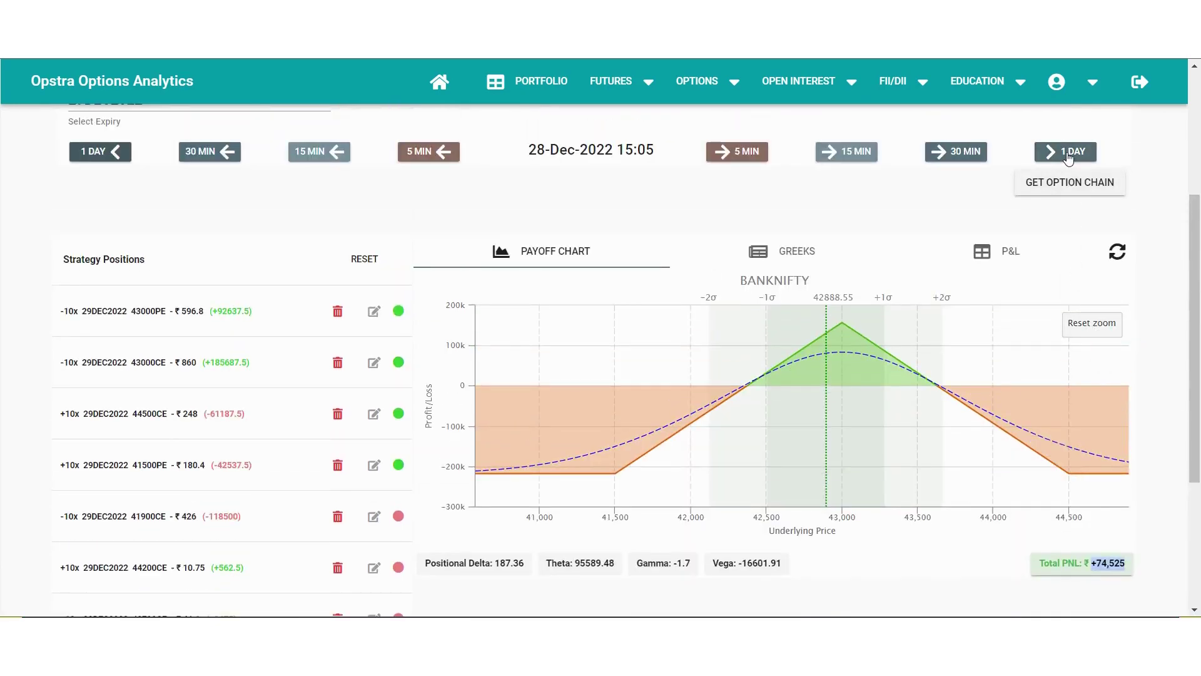
# Advance the simulation one day to expiry at 29-Dec-2022 15:05 and check the final total P&L.
pyautogui.click(1069, 154)
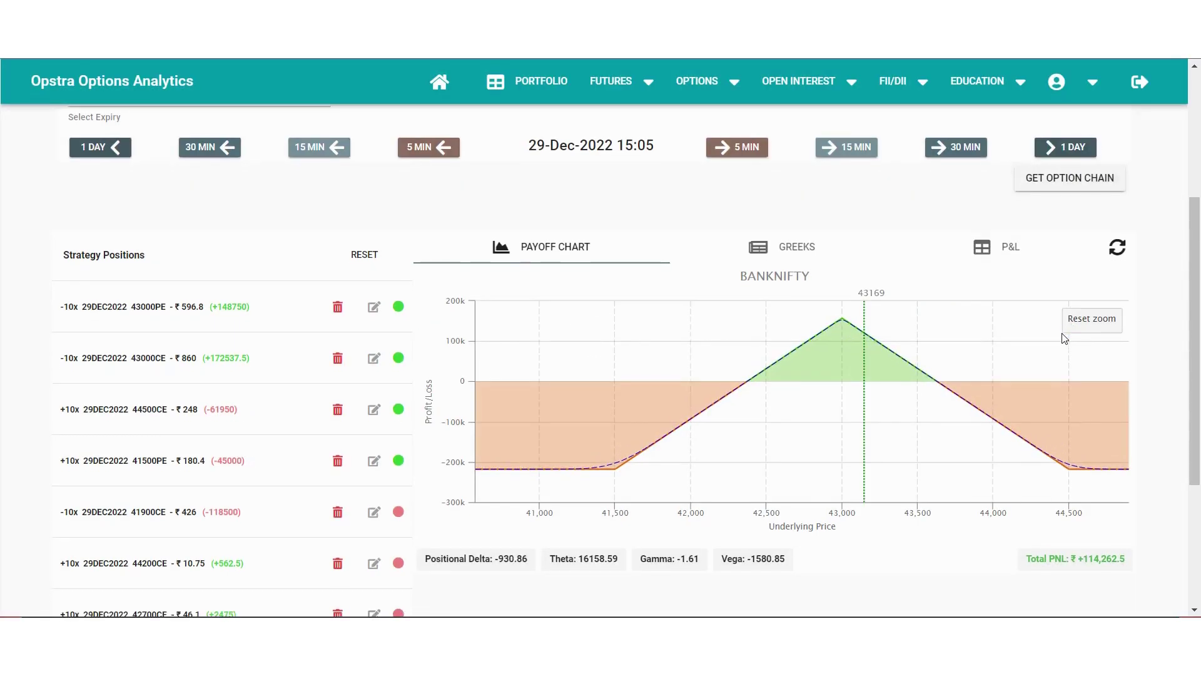
pyautogui.scroll(-1, 1092, 354)
pyautogui.doubleClick(1120, 486)
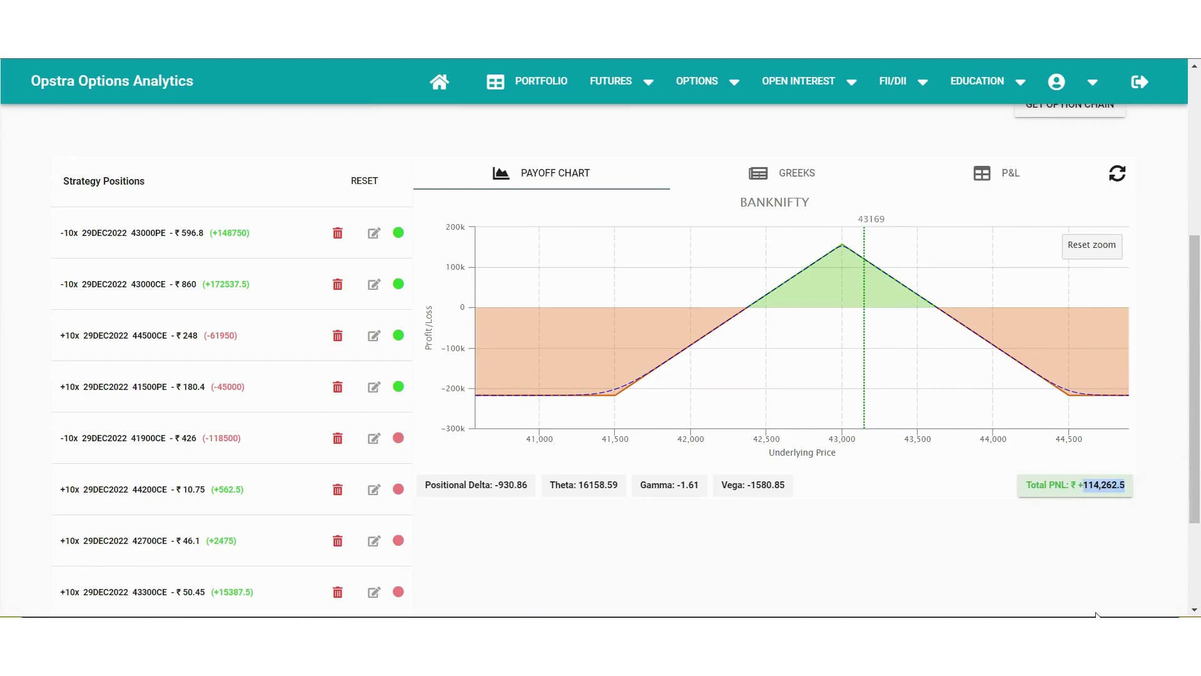
# Review the strategy positions and their individual P&L alongside the payoff chart at expiry.
pyautogui.scroll(2, 1091, 580)
pyautogui.scroll(1, 874, 472)
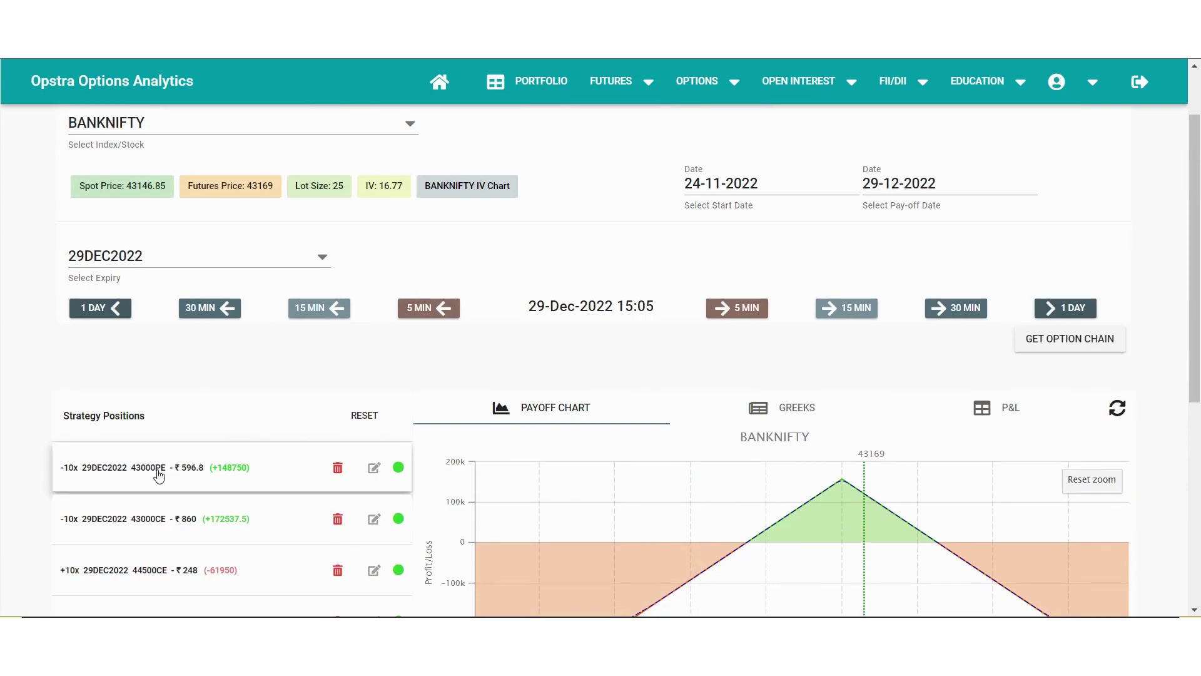
pyautogui.scroll(-3, 158, 476)
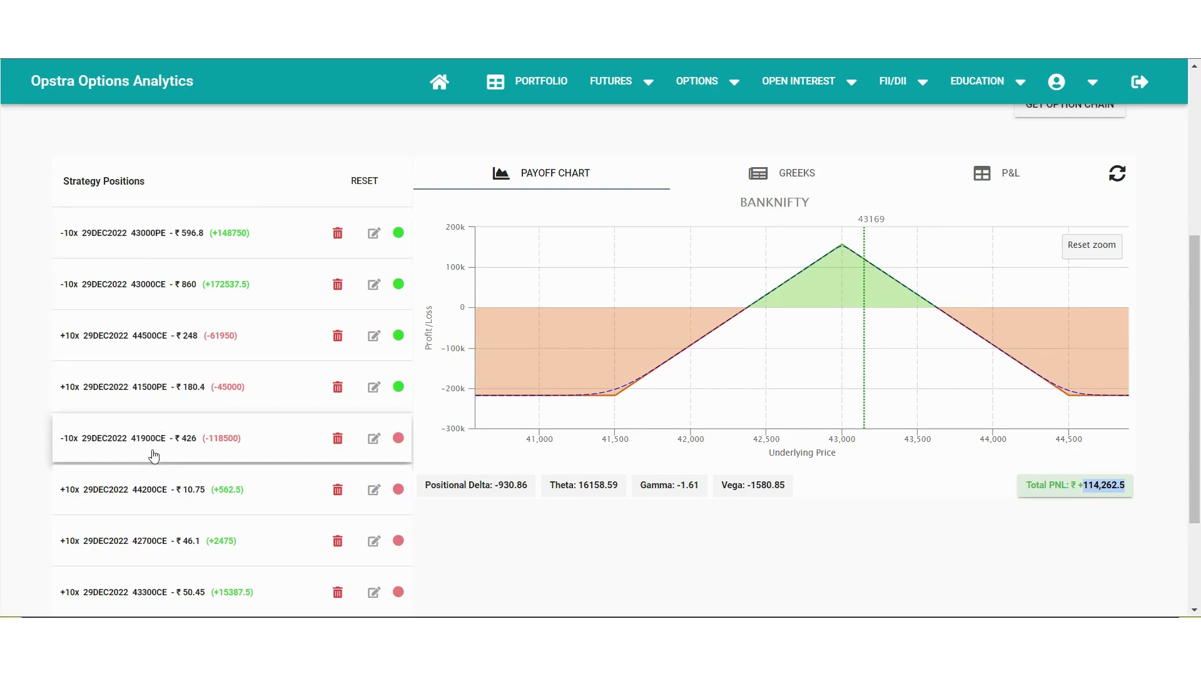
pyautogui.scroll(3, 155, 454)
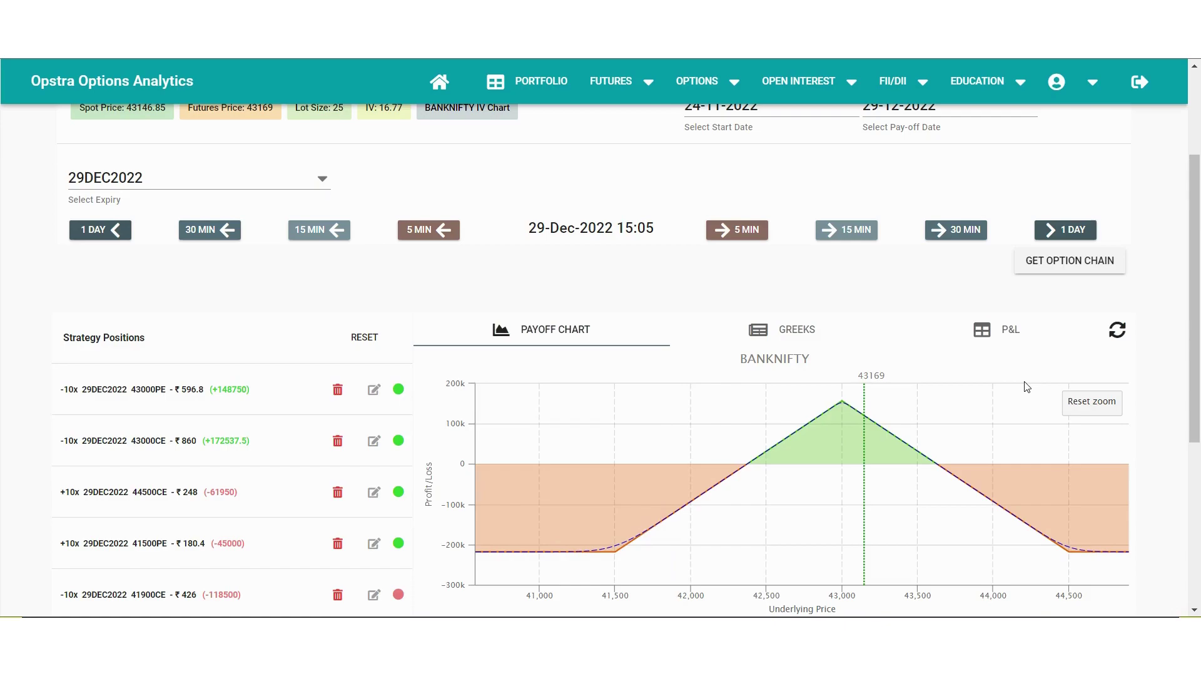
pyautogui.scroll(-3, 1015, 394)
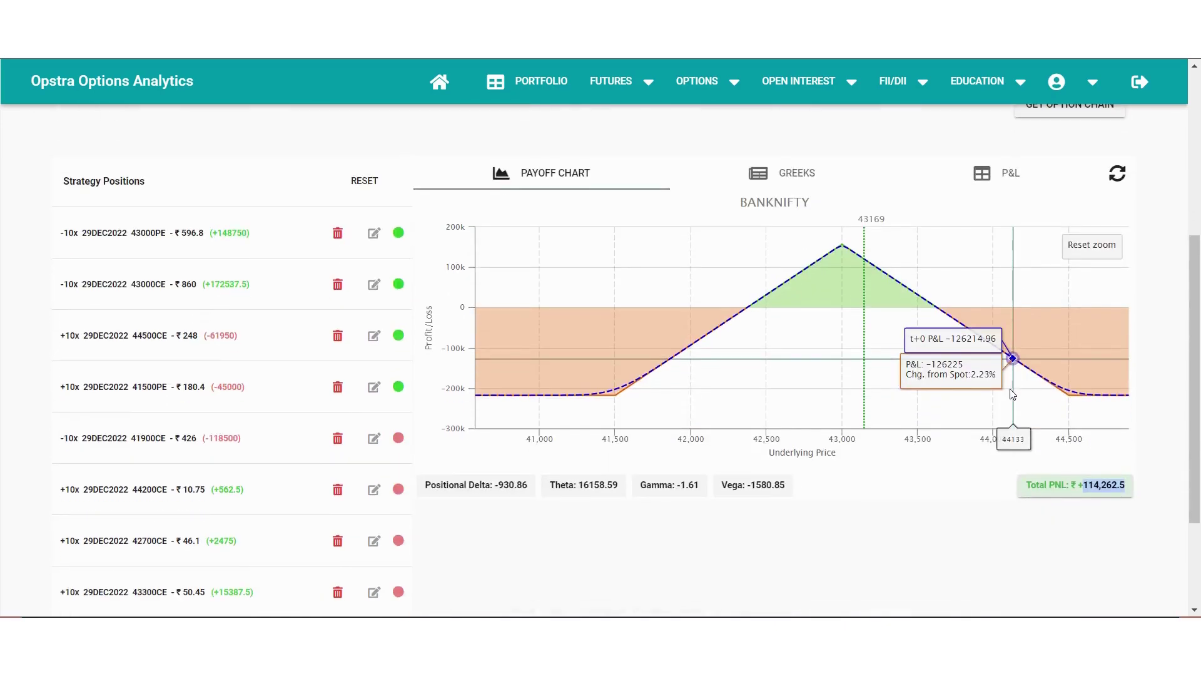
pyautogui.click(1133, 527)
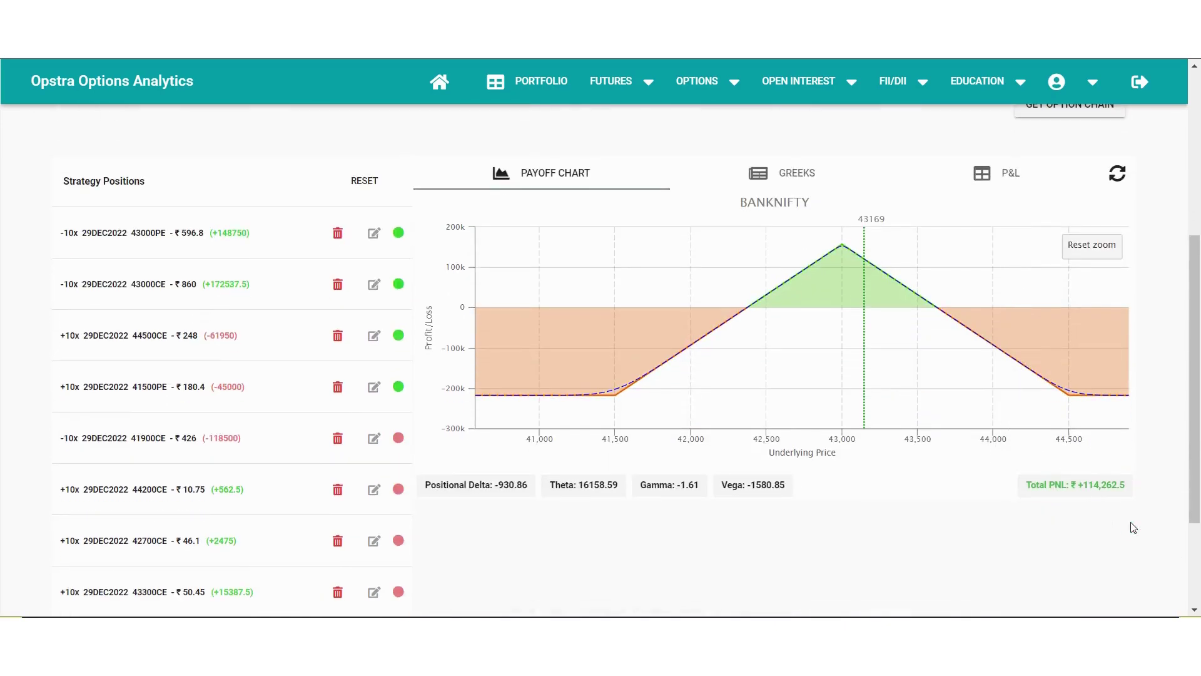
pyautogui.scroll(3, 1133, 527)
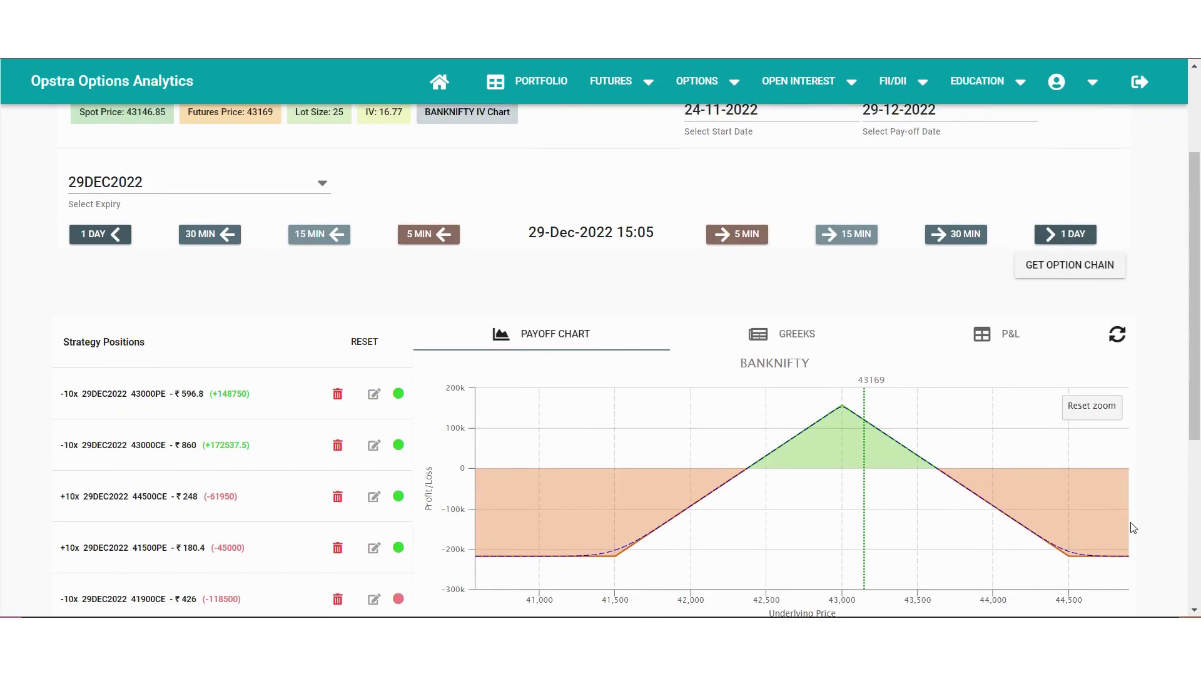
pyautogui.scroll(2, 1133, 528)
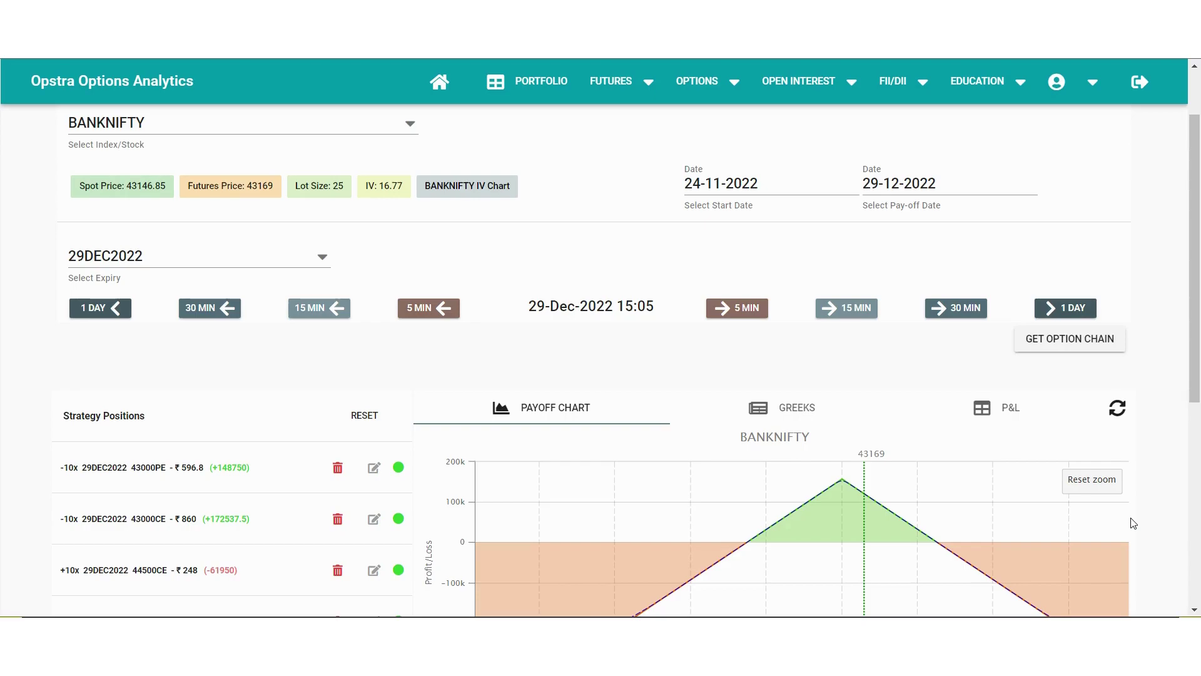
pyautogui.scroll(-3, 1133, 523)
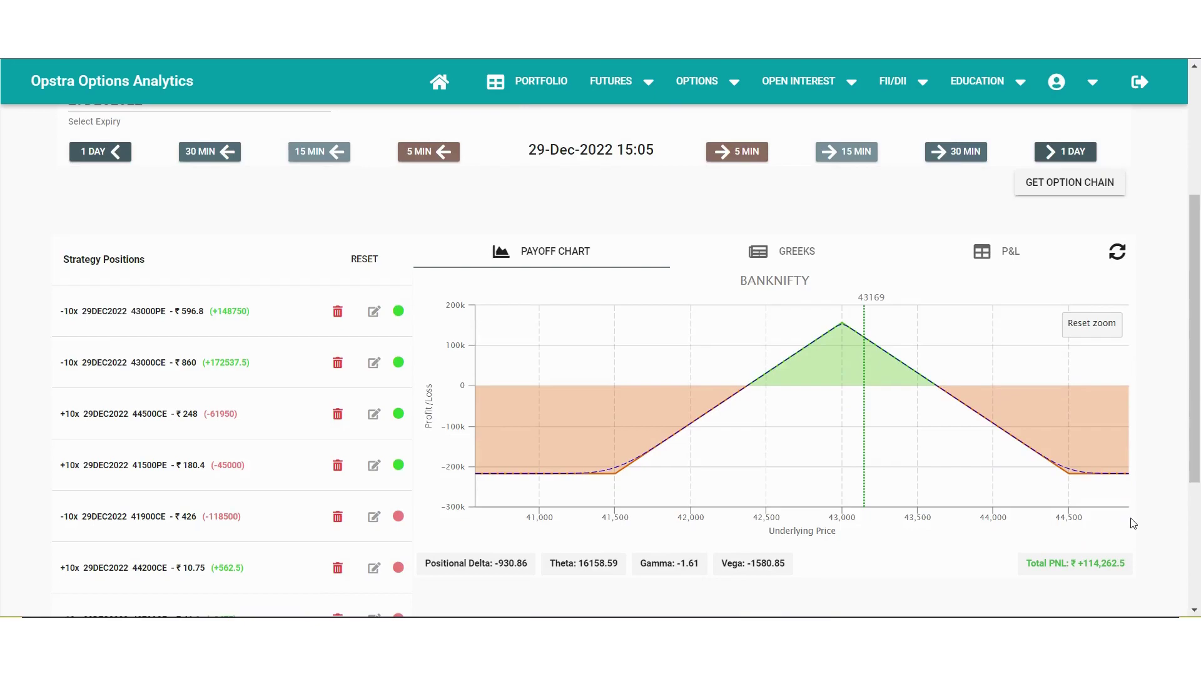
pyautogui.scroll(3, 1133, 523)
pyautogui.scroll(-1, 1133, 524)
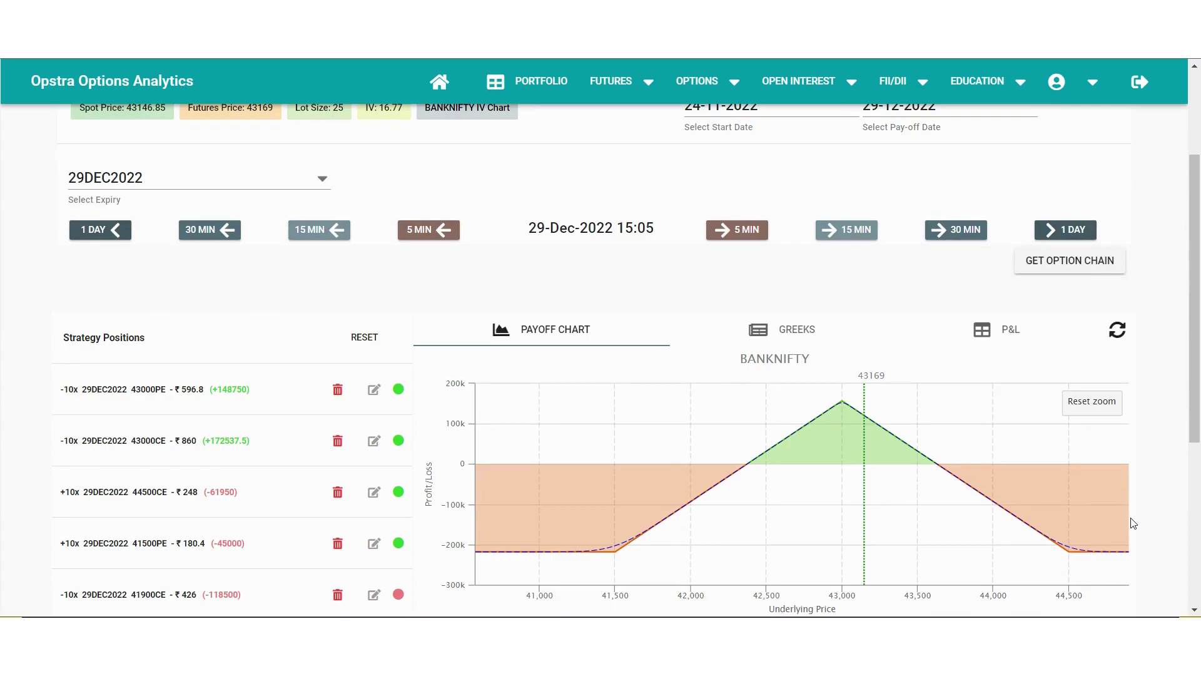
pyautogui.scroll(1, 1129, 475)
pyautogui.scroll(-3, 1111, 343)
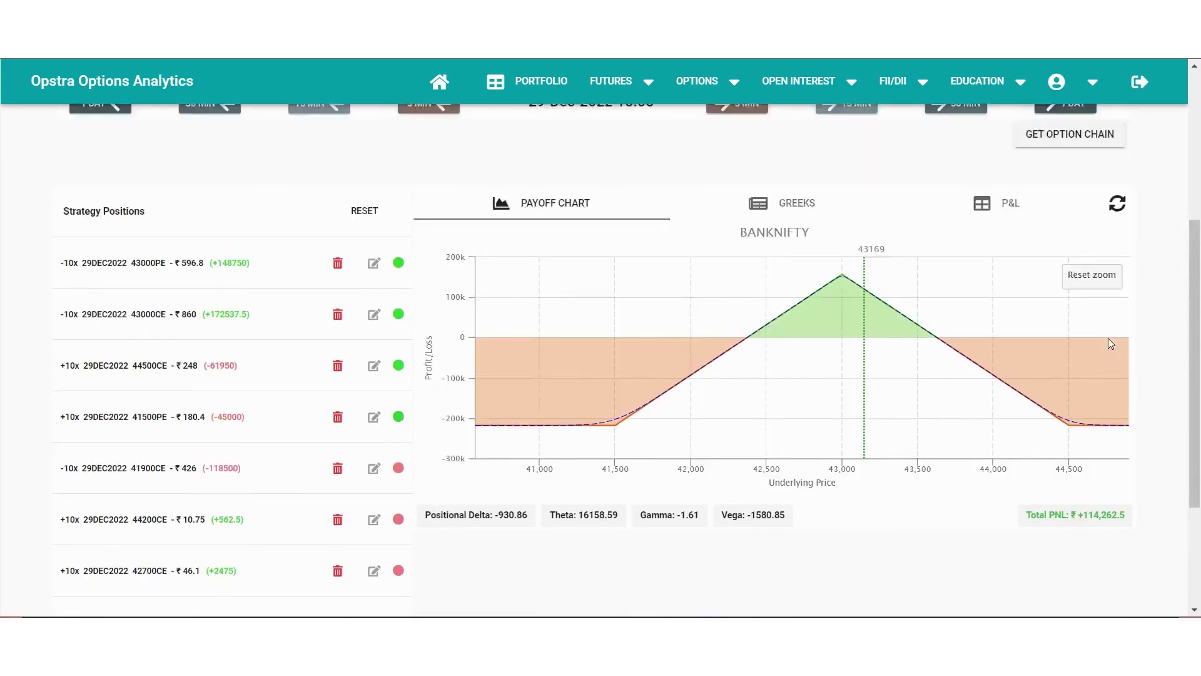
# Examine the strategy's maximum profit, maximum loss, breakevens and total P&L against the BANKNIFTY payoff chart for 29-Dec-2022 15:05.
pyautogui.scroll(3, 1110, 341)
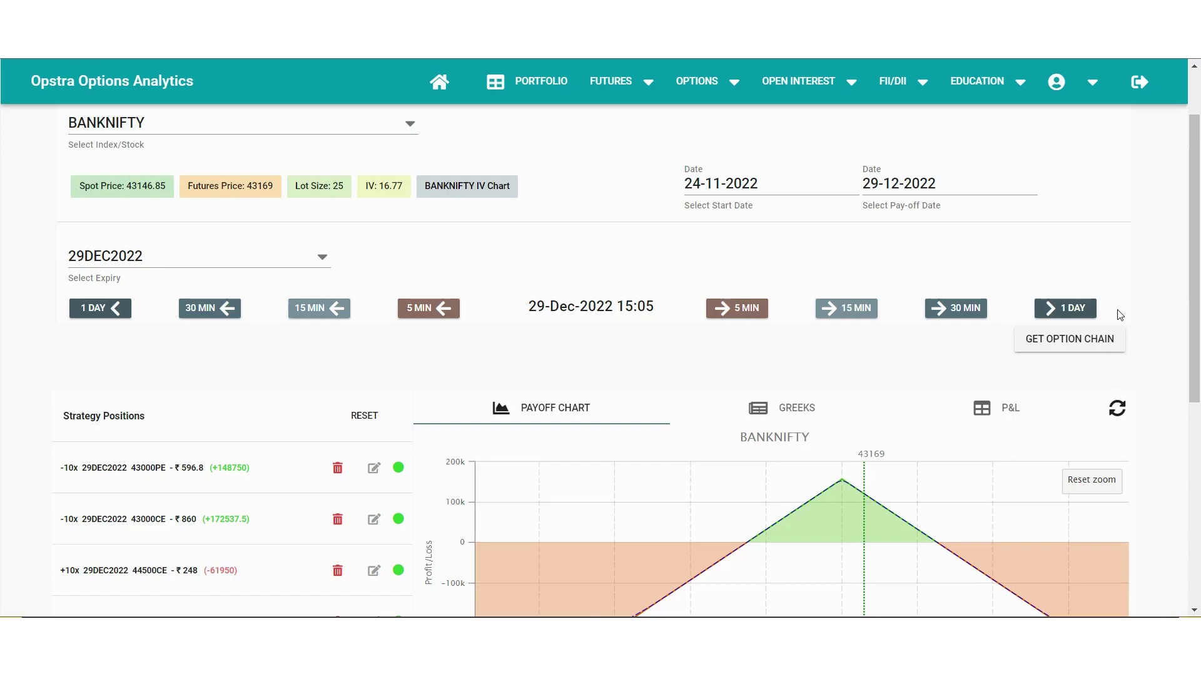
pyautogui.scroll(-7, 1120, 313)
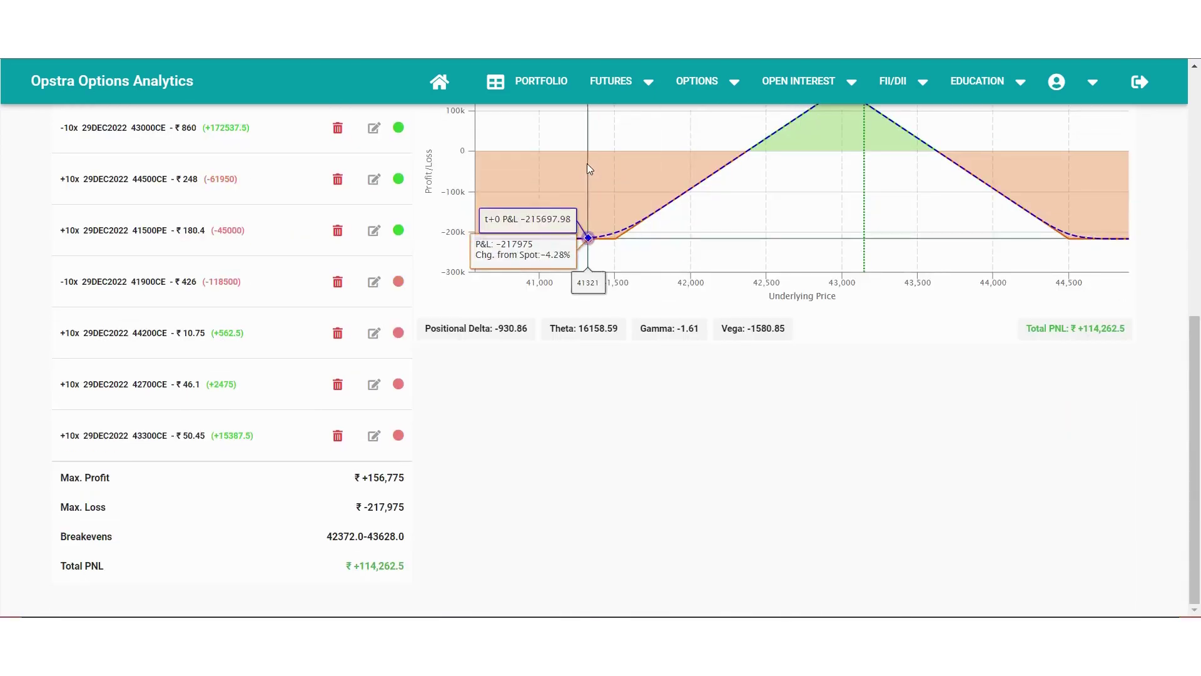
pyautogui.scroll(4, 399, 263)
pyautogui.scroll(-1, 396, 386)
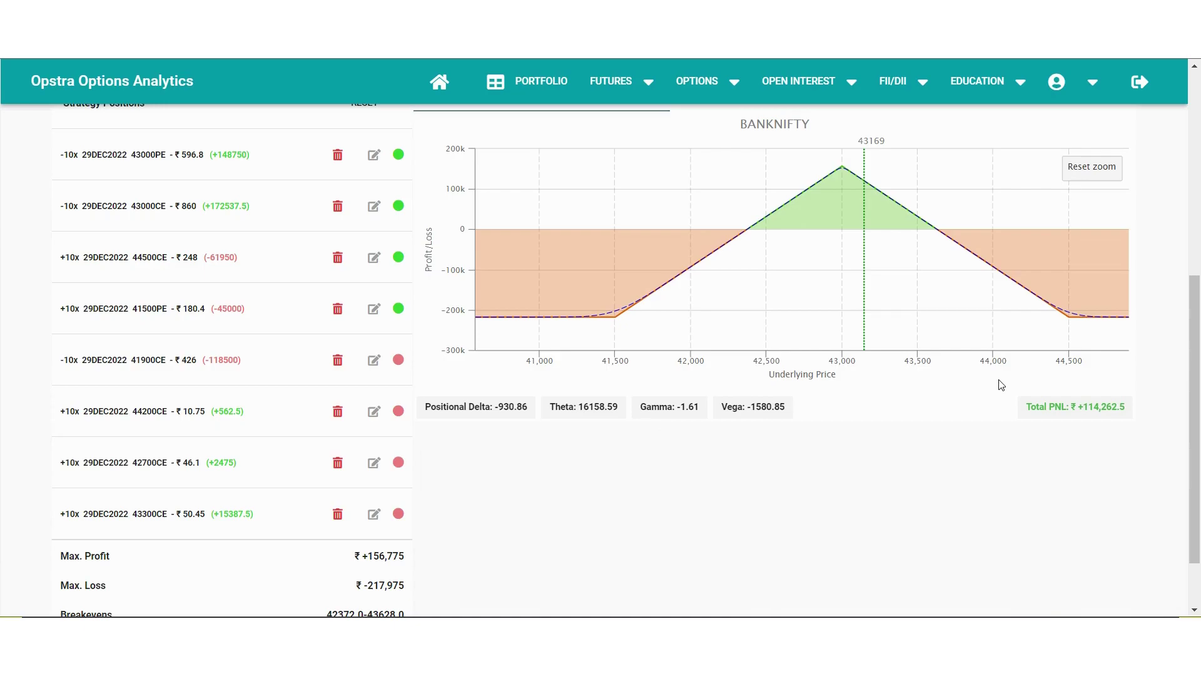
pyautogui.scroll(-1, 923, 448)
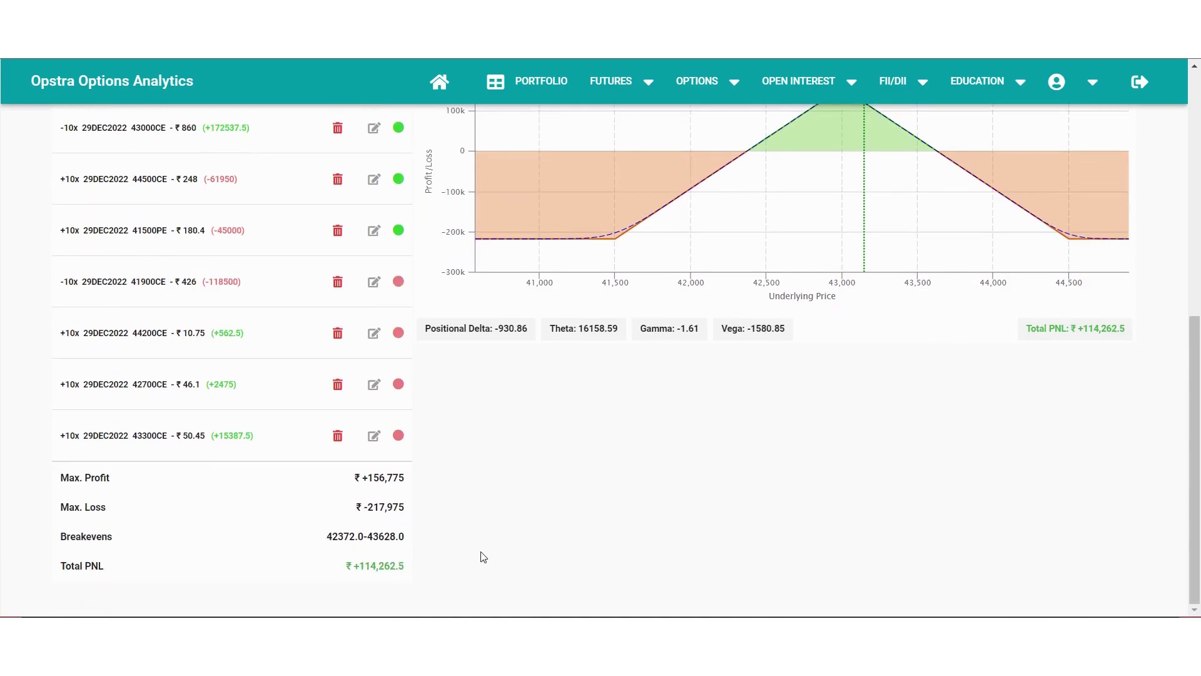
pyautogui.scroll(2, 483, 558)
pyautogui.scroll(1, 483, 558)
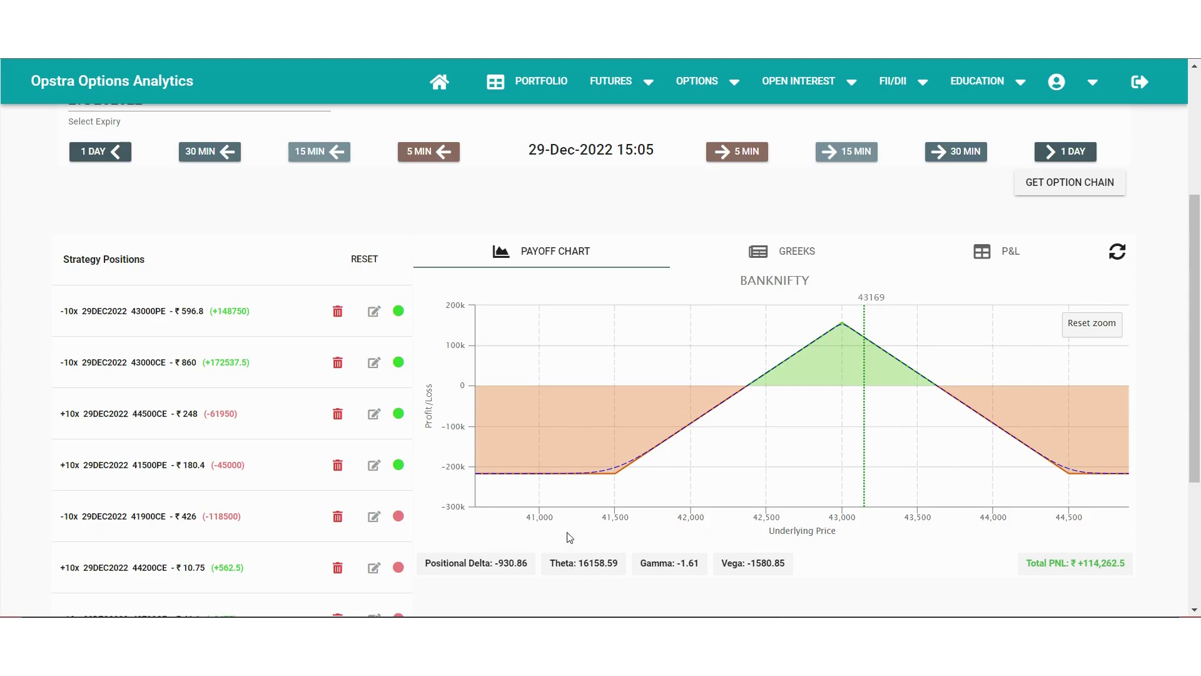
pyautogui.moveTo(705, 497)
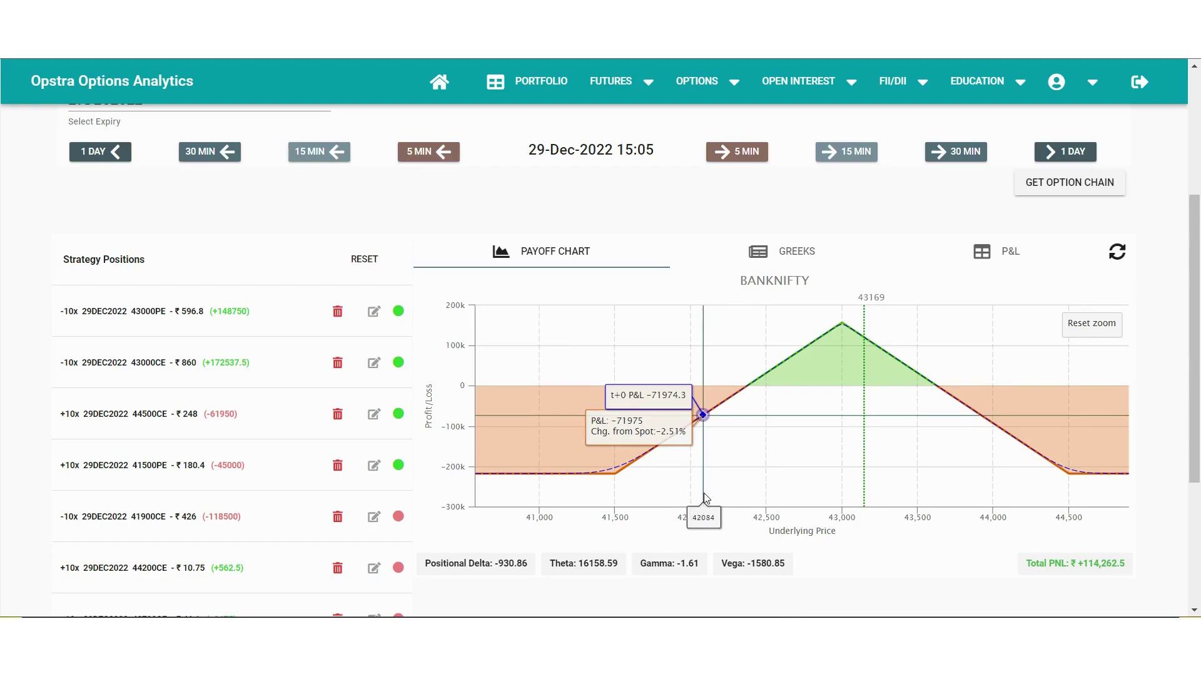